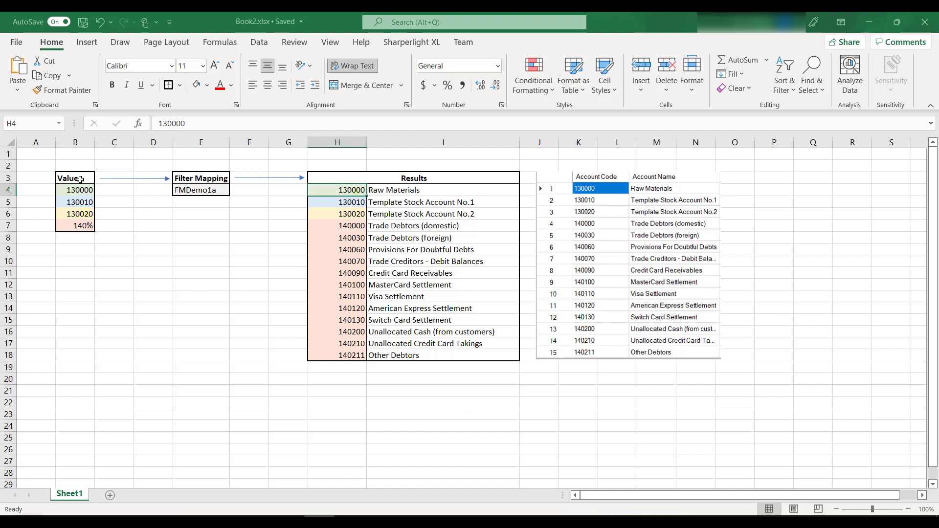
Examine the Values list and the FMDemo1a mapping cell, and preview the query filtered by #[FMDemo.FMDemo1a]
{"action": "left_click_drag", "start_coordinate": [81, 179], "coordinate": [79, 222]}
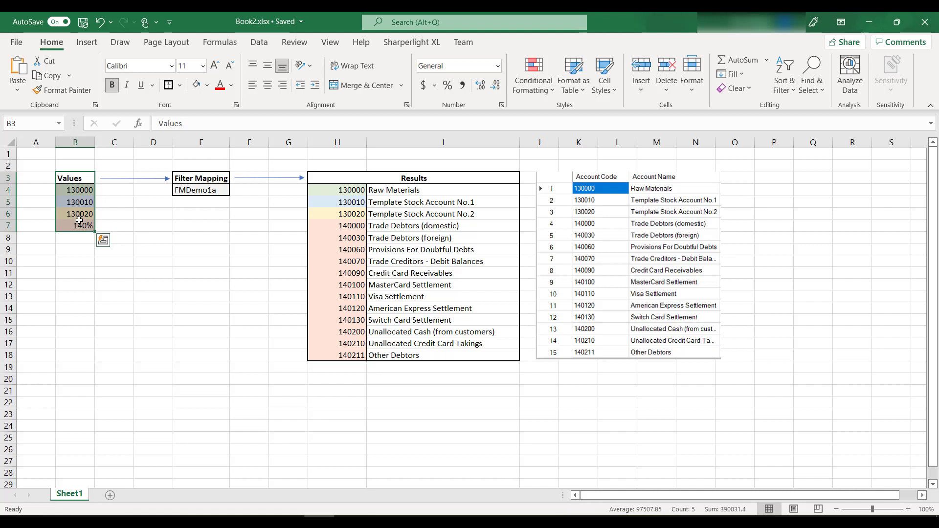
{"action": "left_click", "coordinate": [205, 190]}
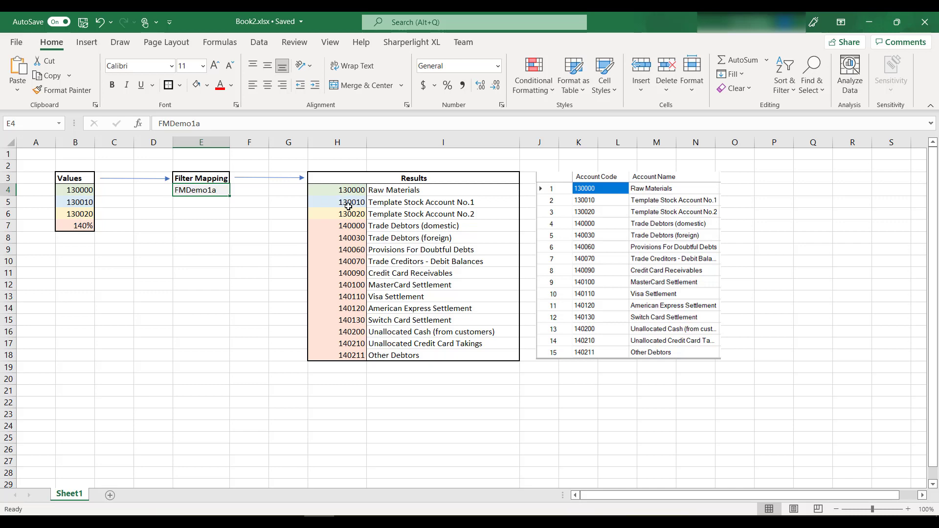
{"action": "key", "text": "Escape"}
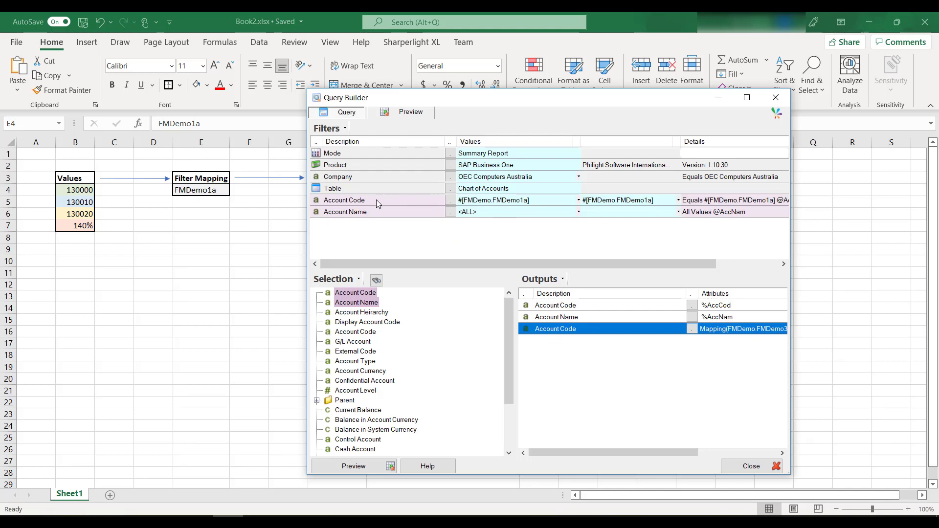
{"action": "left_click", "coordinate": [361, 465]}
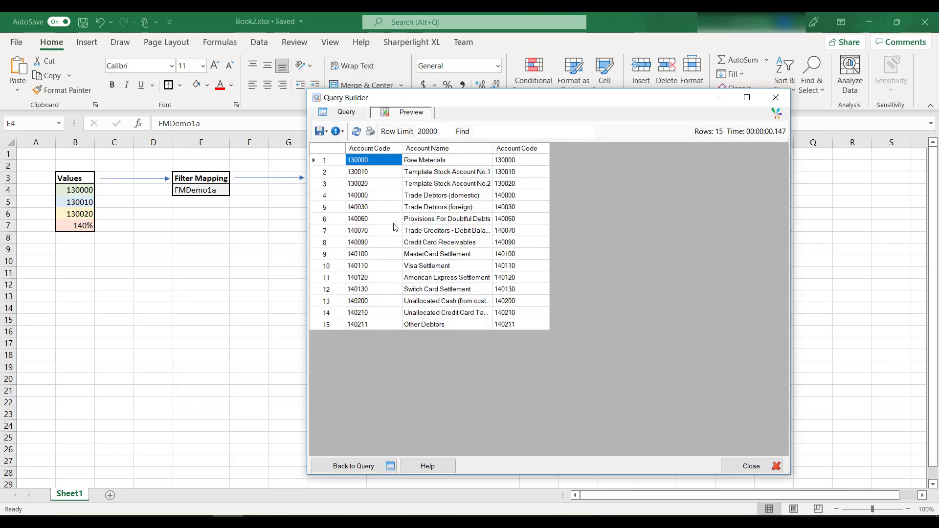
Browse the filter mappings offered in the Account Code lookup and leave it without choosing one
{"action": "key", "text": "Down"}
{"action": "key", "text": "Down"}
{"action": "key", "text": "Down"}
{"action": "key", "text": "Down"}
{"action": "key", "text": "Down"}
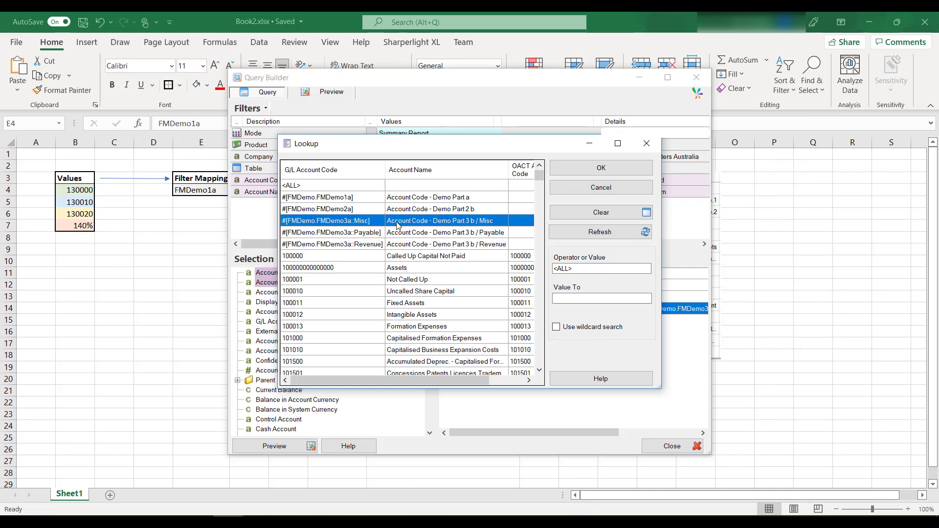
{"action": "key", "text": "Down"}
{"action": "key", "text": "Down"}
{"action": "key", "text": "Escape"}
Preview the query for all account codes and examine the mapped Account Code output column
{"action": "right_click", "coordinate": [487, 308]}
{"action": "key", "text": "Escape"}
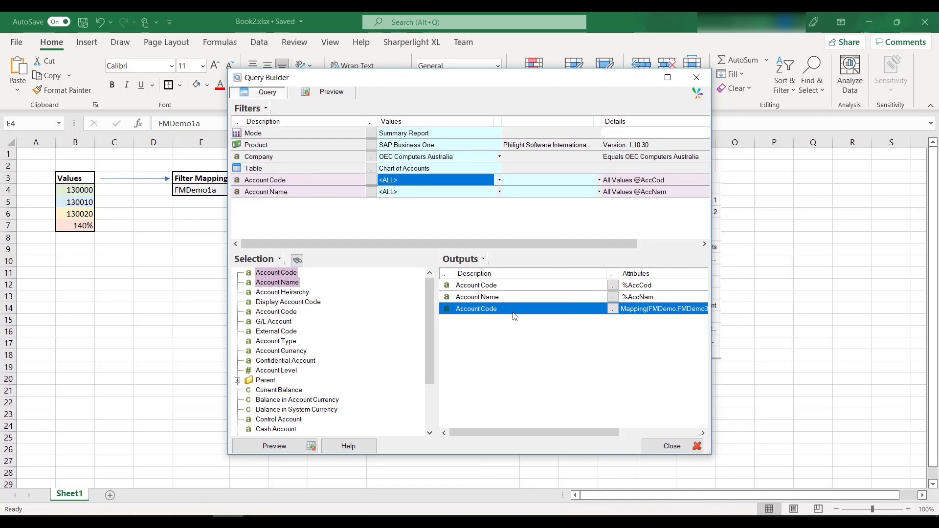
{"action": "left_click", "coordinate": [289, 446]}
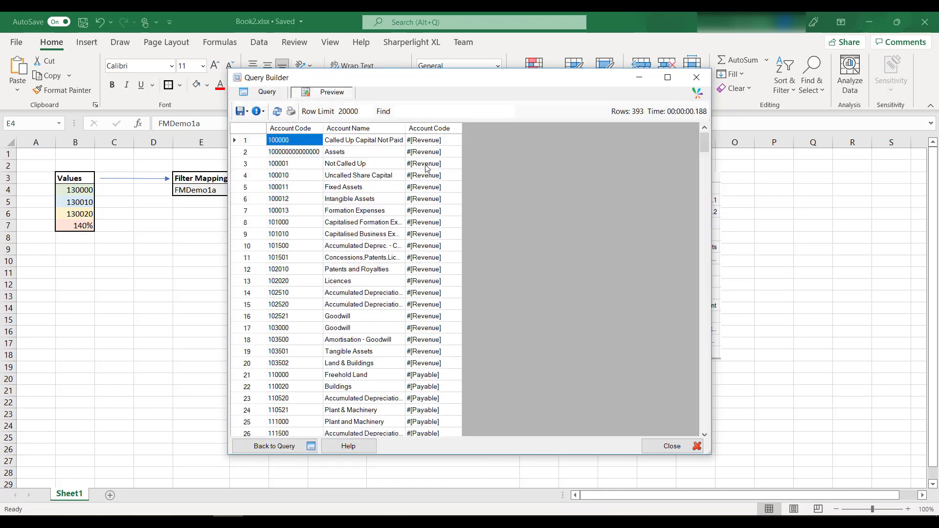
{"action": "scroll", "coordinate": [427, 169], "scroll_direction": "down", "scroll_amount": 7}
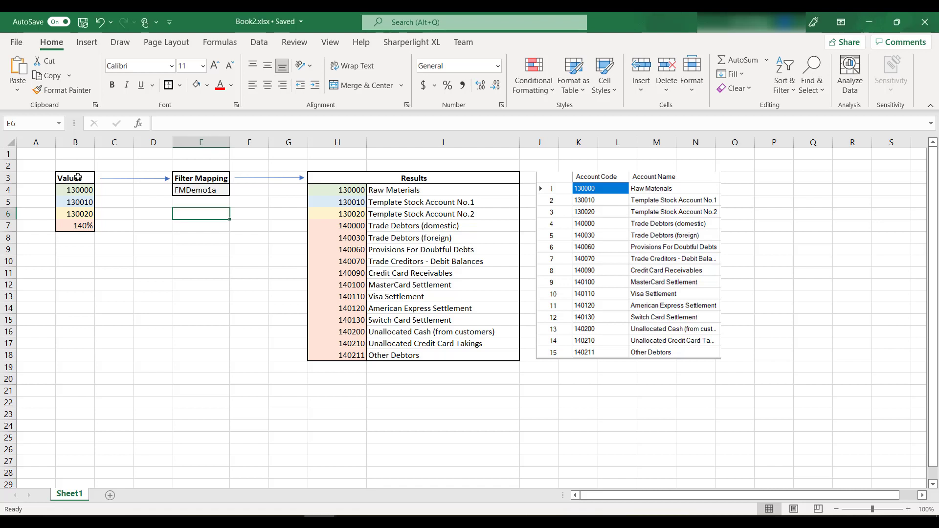
Review the Values list and the FMDemo1a filter mapping cell in the worksheet, and return to the query
{"action": "left_click_drag", "start_coordinate": [77, 178], "coordinate": [75, 225]}
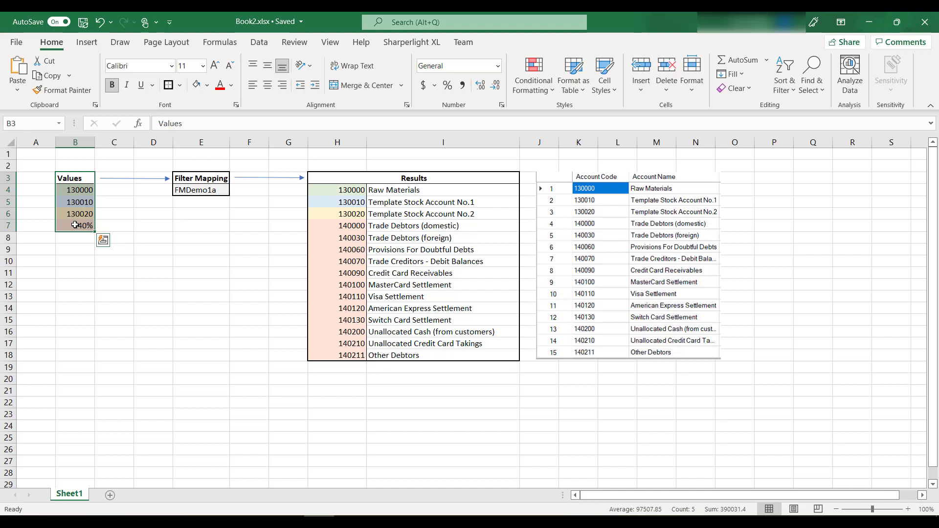
{"action": "left_click", "coordinate": [185, 189]}
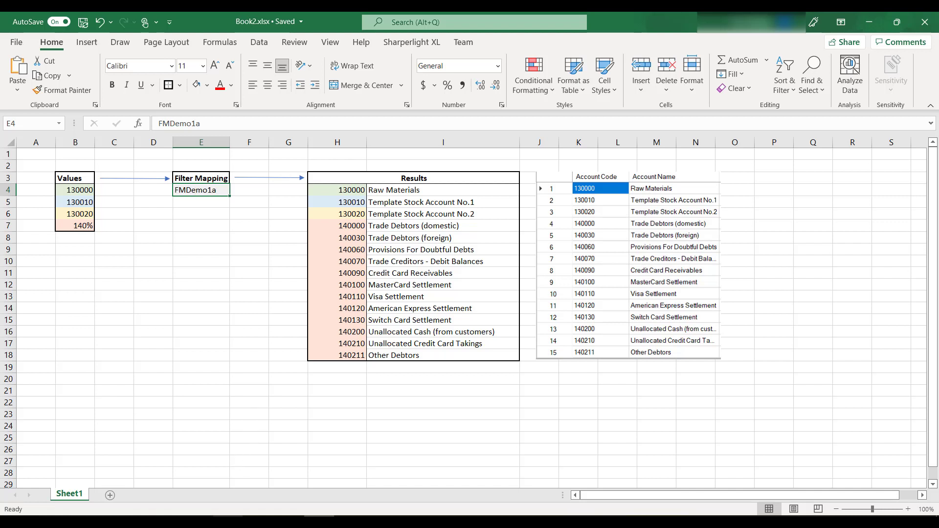
{"action": "left_click", "coordinate": [229, 458]}
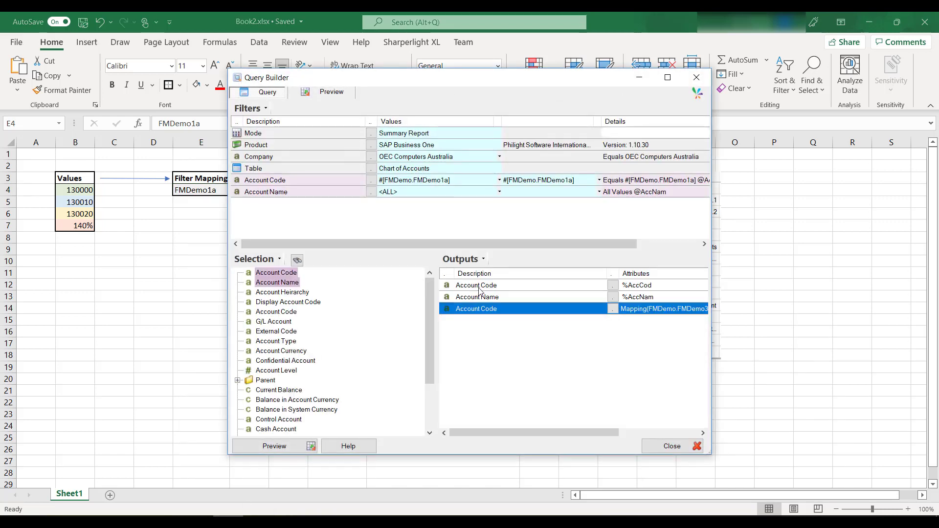
Set the query's Account Code filter to the #[FMDemo.FMDemo3a::Revenue] mapping through its lookup
{"action": "left_click", "coordinate": [371, 180]}
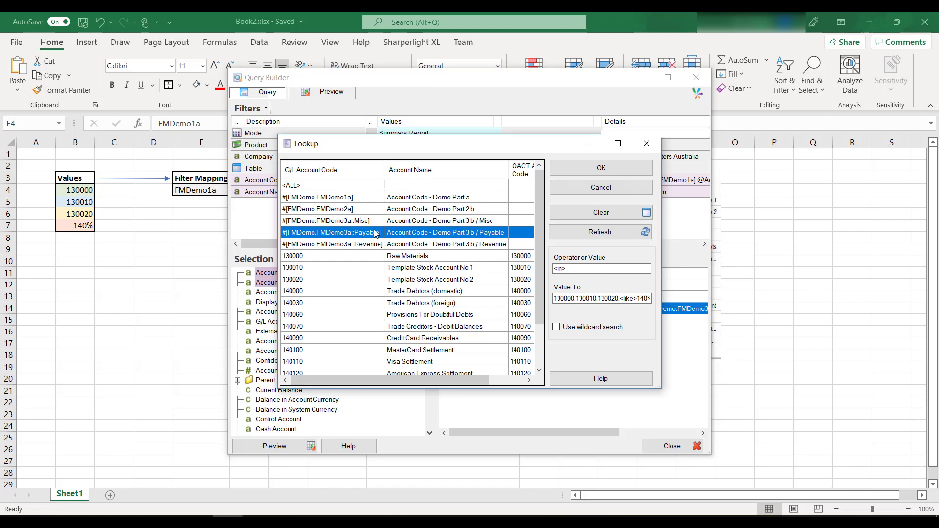
{"action": "left_click", "coordinate": [372, 223]}
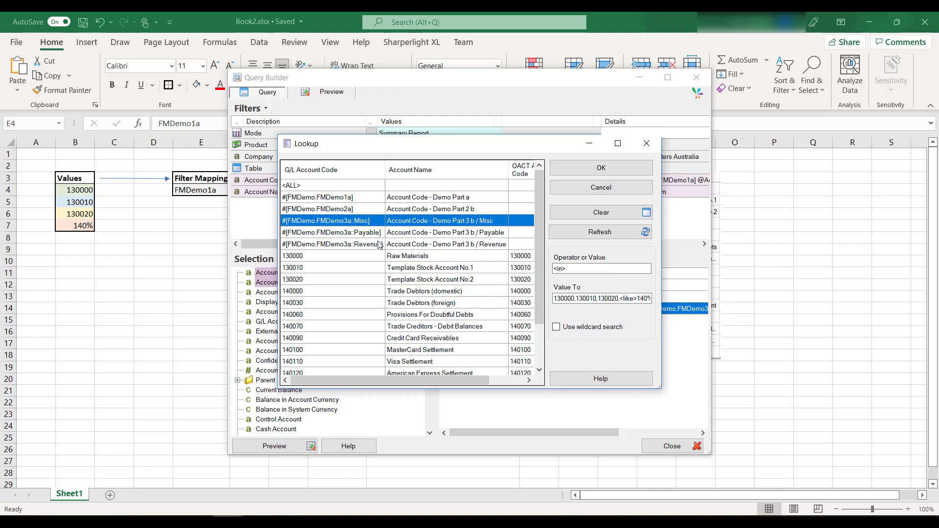
{"action": "left_click", "coordinate": [379, 244]}
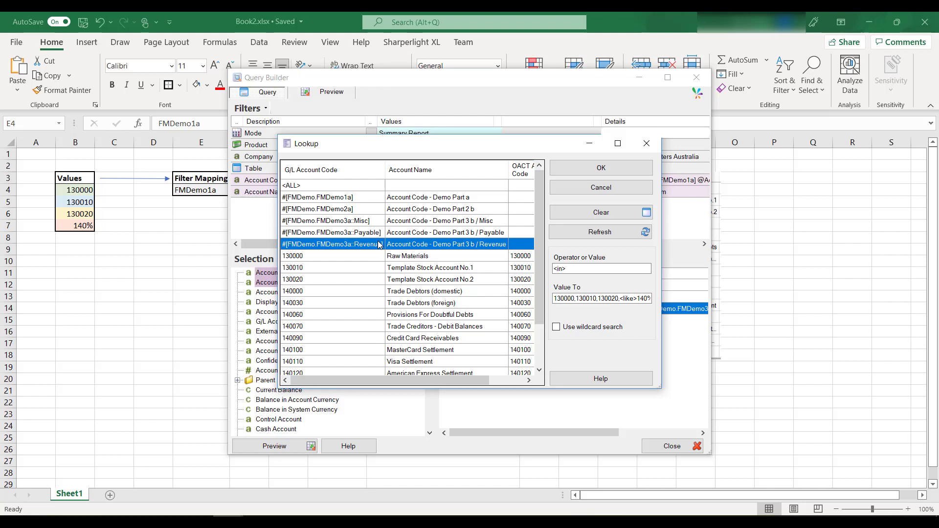
{"action": "double_click", "coordinate": [380, 245]}
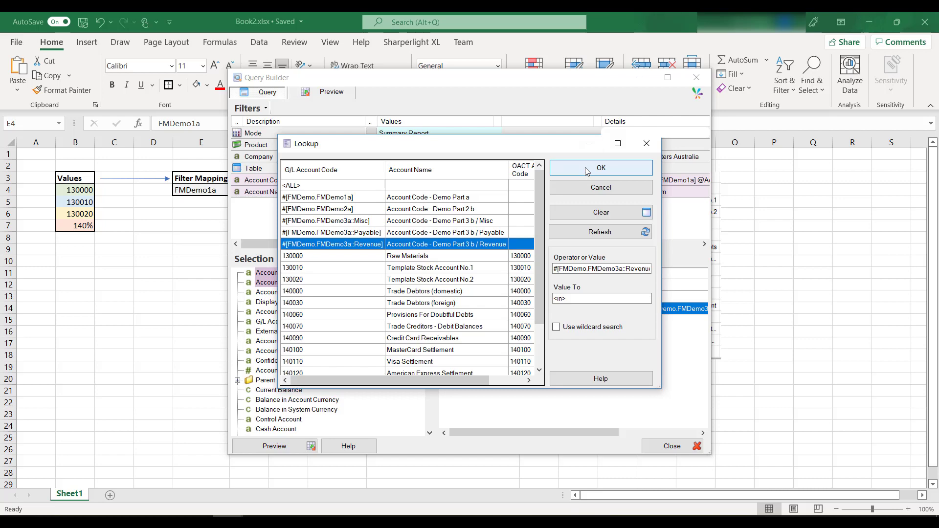
{"action": "left_click", "coordinate": [601, 168]}
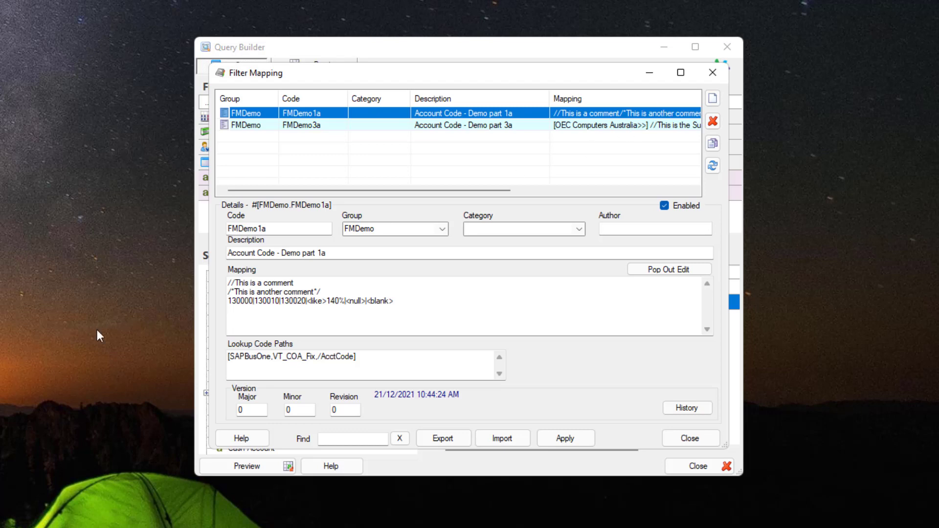
View the Filter Mapping editor from the Sharperlight application menu and close it
{"action": "mouse_move", "coordinate": [20, 525]}
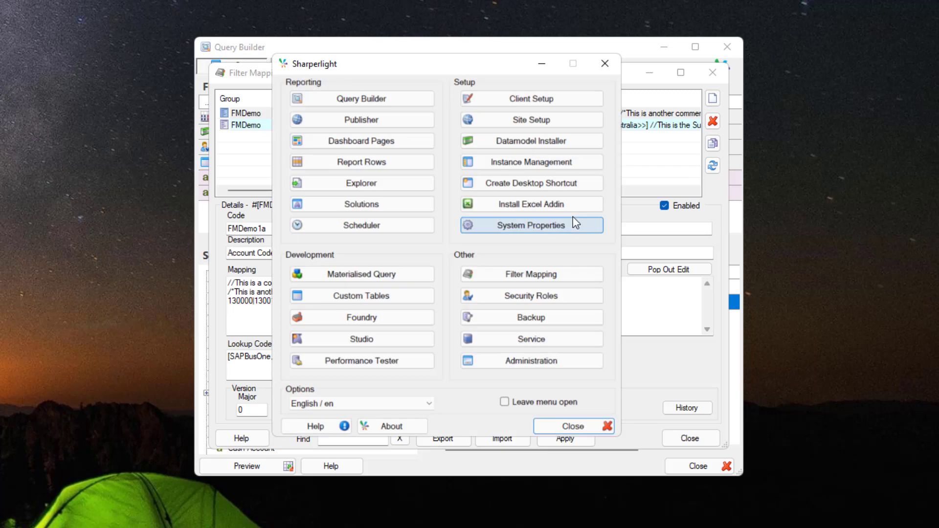
{"action": "left_click", "coordinate": [545, 277]}
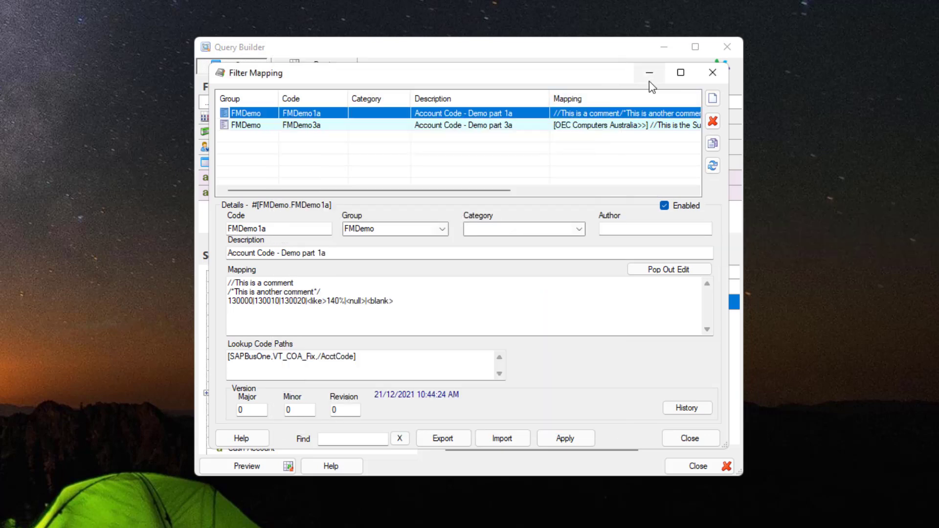
{"action": "left_click", "coordinate": [721, 68]}
Create a filter mapping from the Accumulated Depreciation accounts Buildings, Capitalised Software and Furniture & Fittings in the Account Name lookup
{"action": "double_click", "coordinate": [400, 193]}
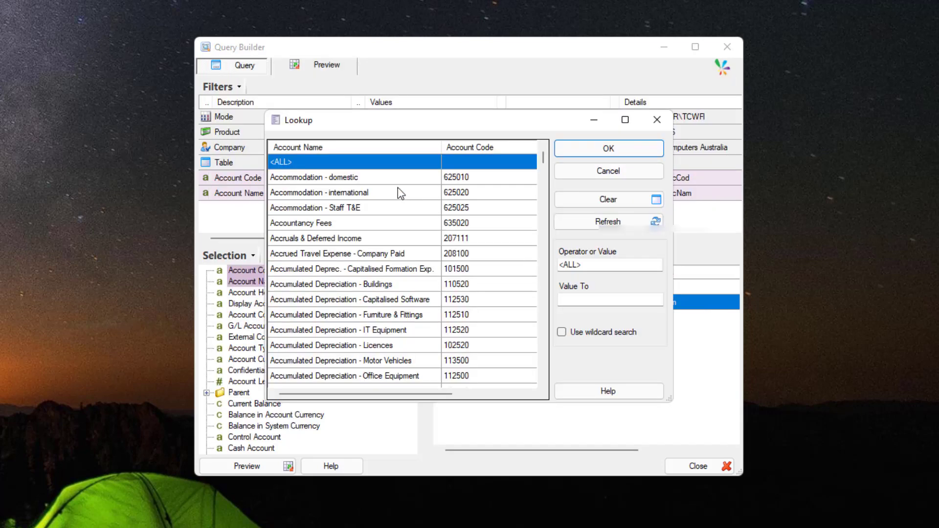
{"action": "left_click_drag", "start_coordinate": [341, 286], "coordinate": [347, 316]}
{"action": "right_click", "coordinate": [346, 293]}
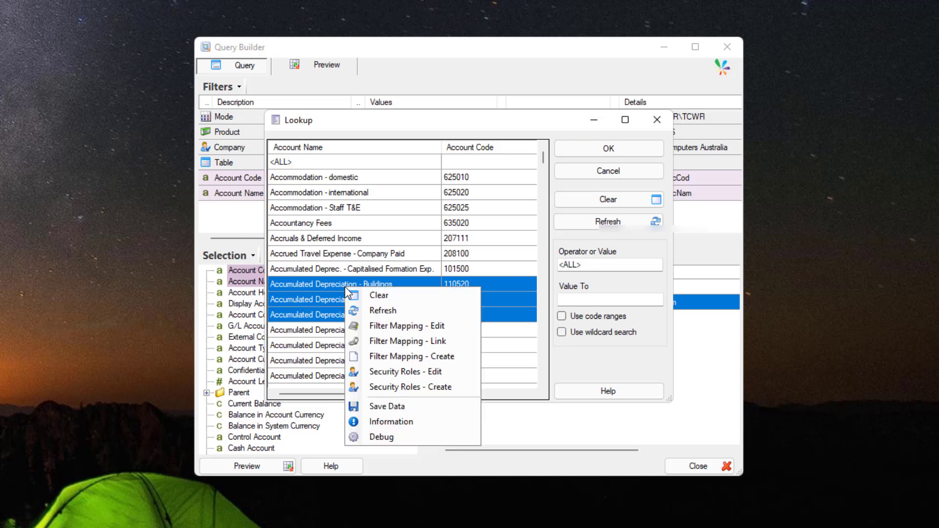
{"action": "left_click", "coordinate": [453, 358]}
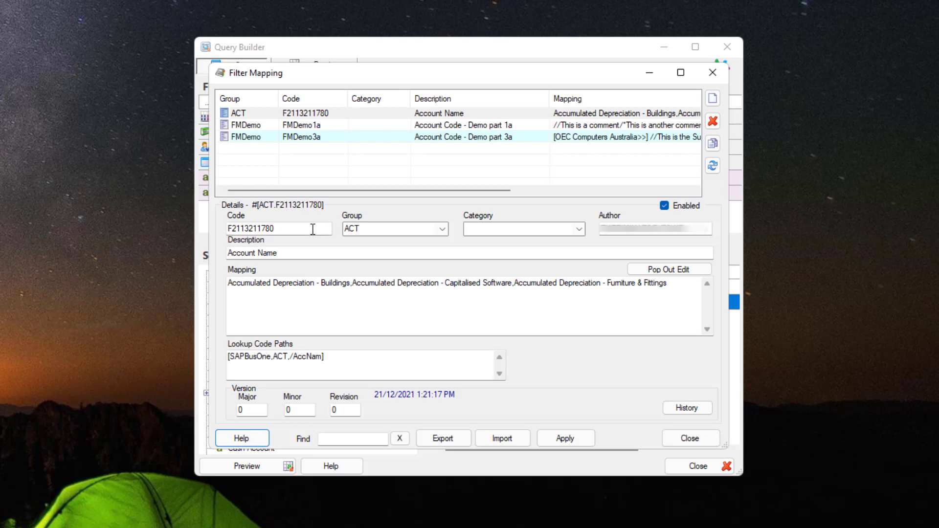
Review the new mapping's code, group, description, mapping values and lookup code path
{"action": "left_click_drag", "start_coordinate": [306, 227], "coordinate": [220, 227]}
{"action": "left_click", "coordinate": [360, 229]}
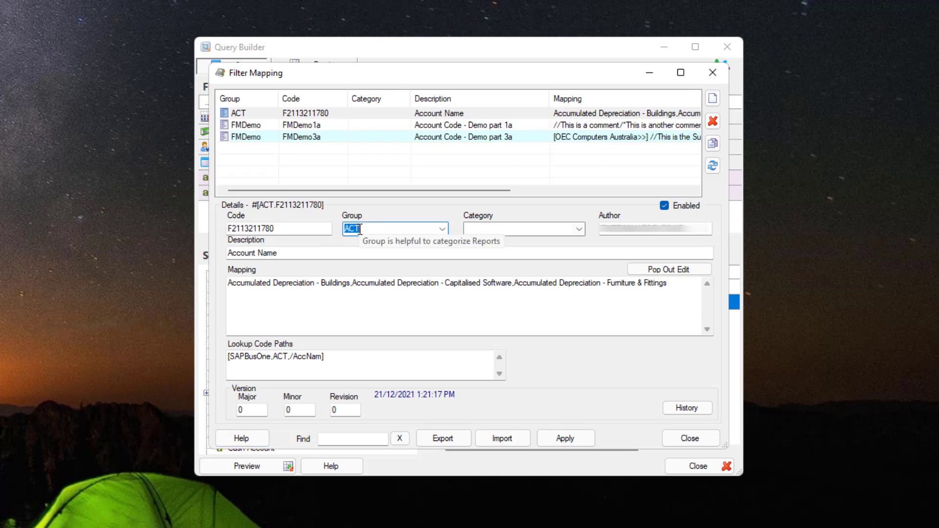
{"action": "left_click", "coordinate": [310, 253]}
{"action": "left_click", "coordinate": [293, 280]}
{"action": "left_click_drag", "start_coordinate": [228, 283], "coordinate": [668, 281]}
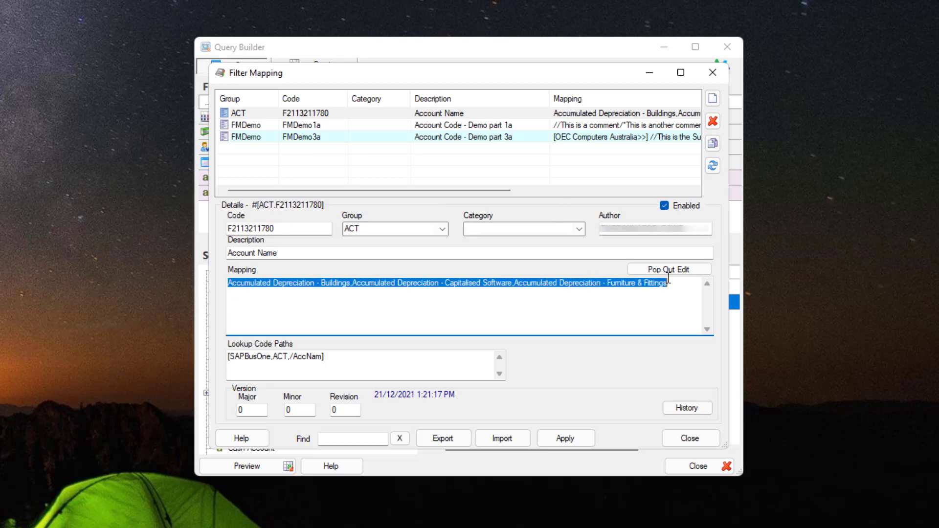
{"action": "left_click_drag", "start_coordinate": [344, 362], "coordinate": [229, 349]}
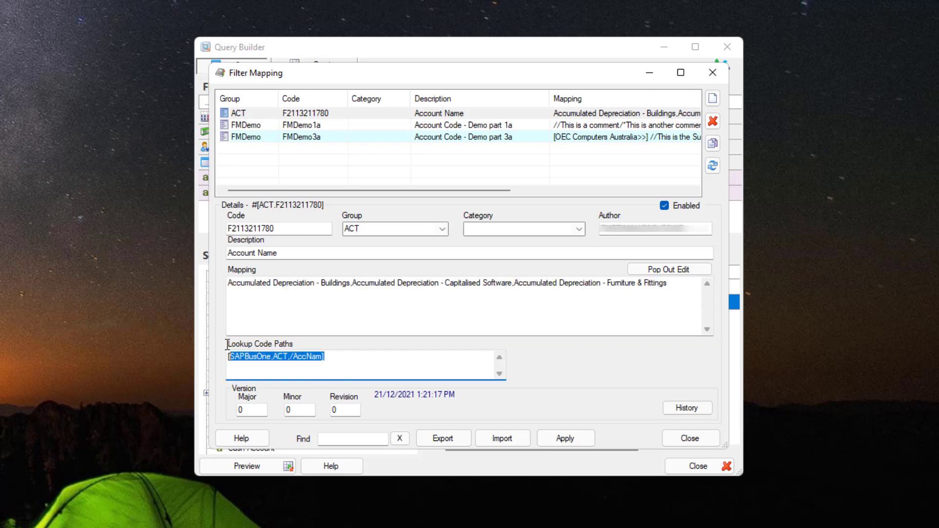
Delete the new Account Name mapping and select the FMDemo1a mapping
{"action": "key", "text": "Delete"}
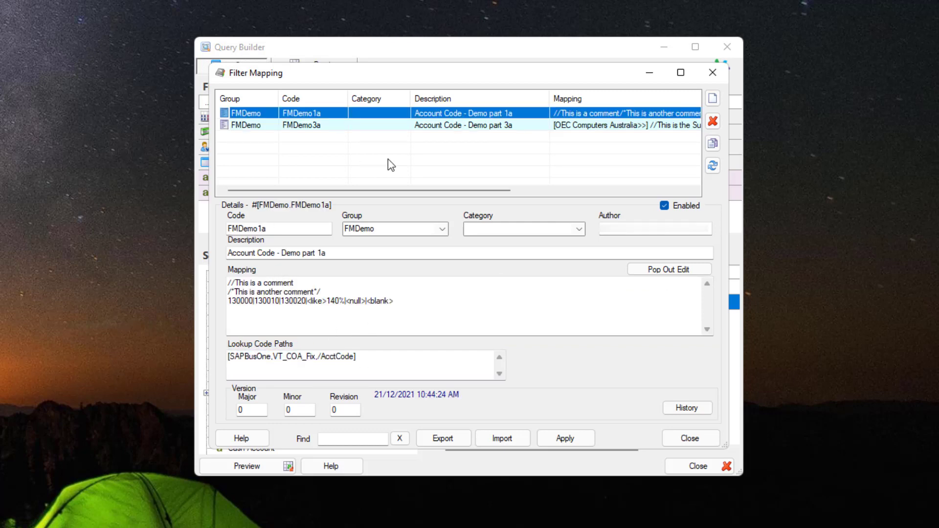
{"action": "left_click", "coordinate": [284, 123]}
{"action": "left_click", "coordinate": [278, 113]}
Add a blank filter mapping to the list and delete it again
{"action": "left_click", "coordinate": [713, 99]}
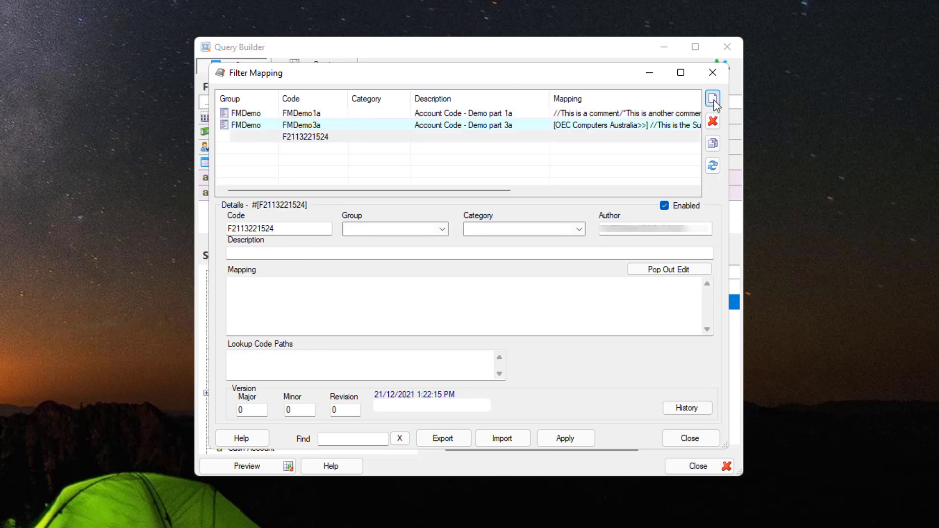
{"action": "left_click", "coordinate": [468, 139]}
{"action": "left_click", "coordinate": [713, 122]}
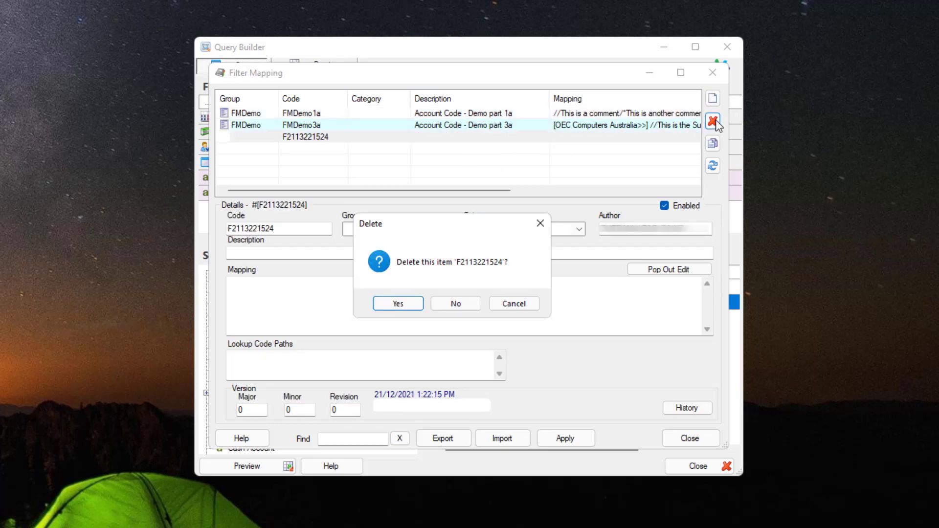
{"action": "left_click", "coordinate": [406, 304]}
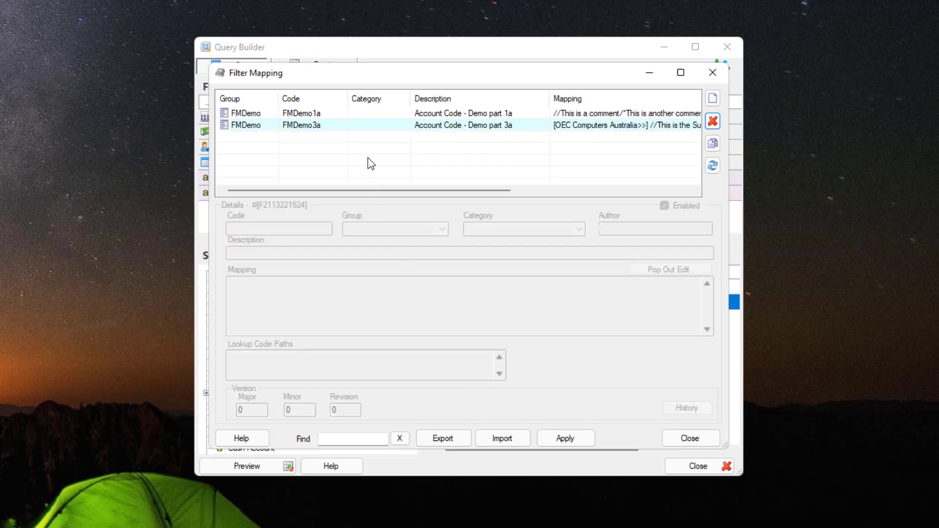
Duplicate the FMDemo1a mapping and delete the copy
{"action": "left_click", "coordinate": [327, 113]}
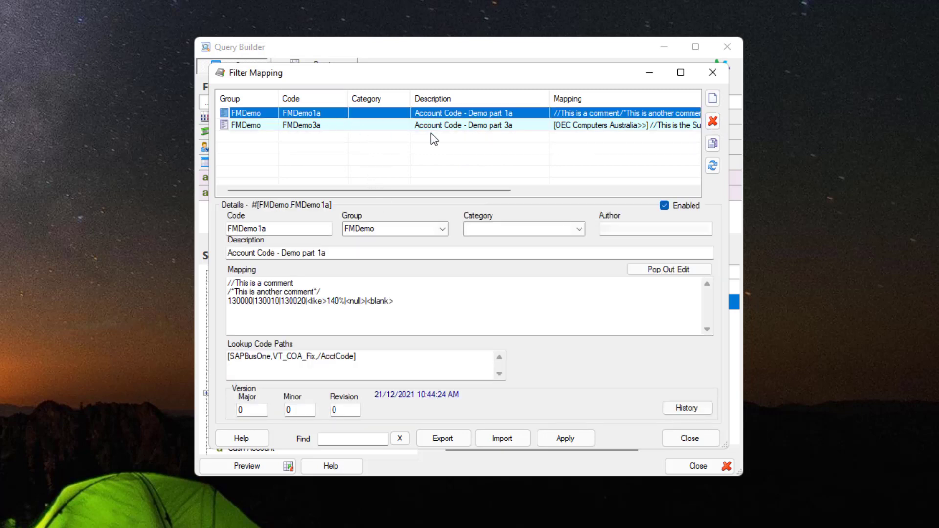
{"action": "left_click", "coordinate": [712, 144]}
{"action": "left_click", "coordinate": [308, 138]}
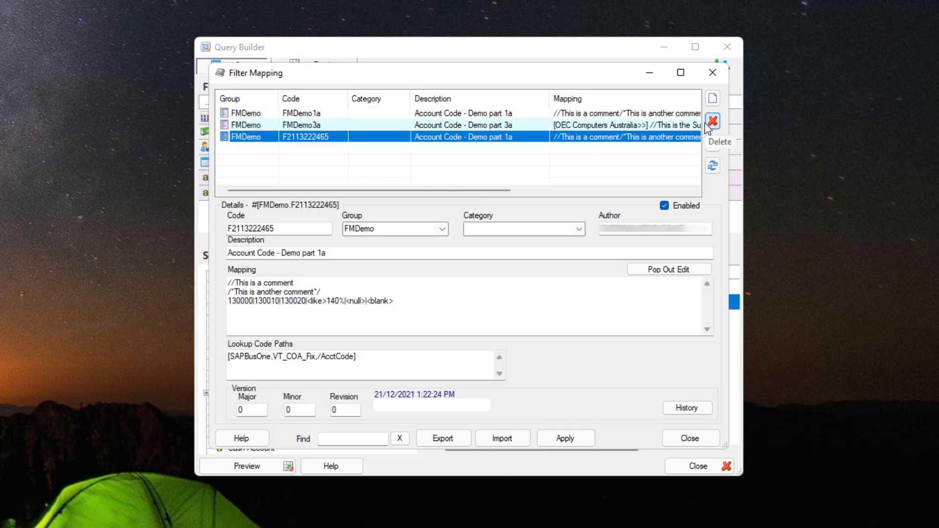
{"action": "left_click", "coordinate": [710, 125]}
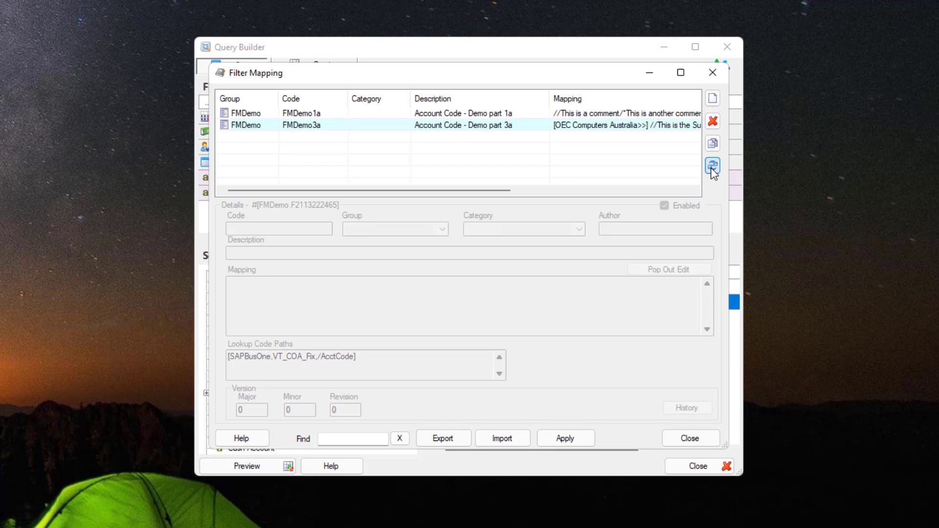
Refresh the mapping list and go through FMDemo1a's code, group, category and description fields
{"action": "left_click", "coordinate": [712, 166]}
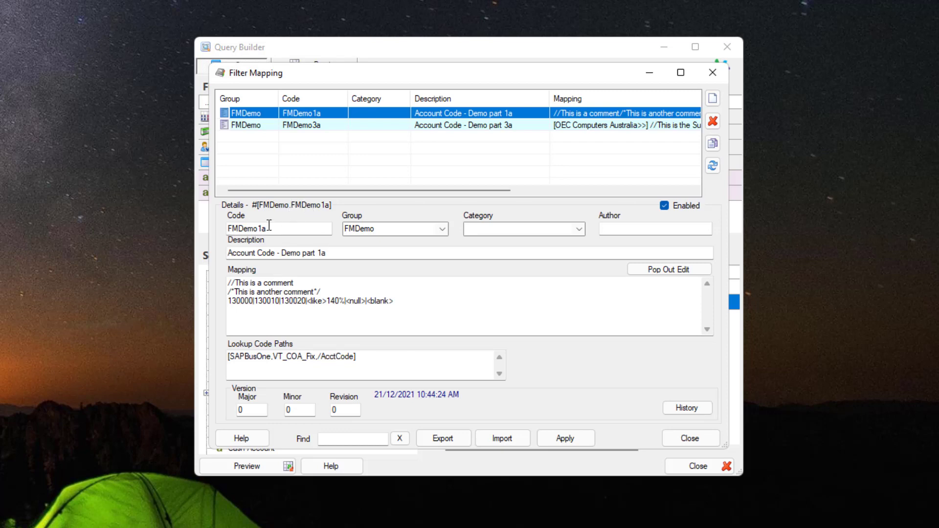
{"action": "left_click_drag", "start_coordinate": [273, 228], "coordinate": [224, 223]}
{"action": "key", "text": "Tab"}
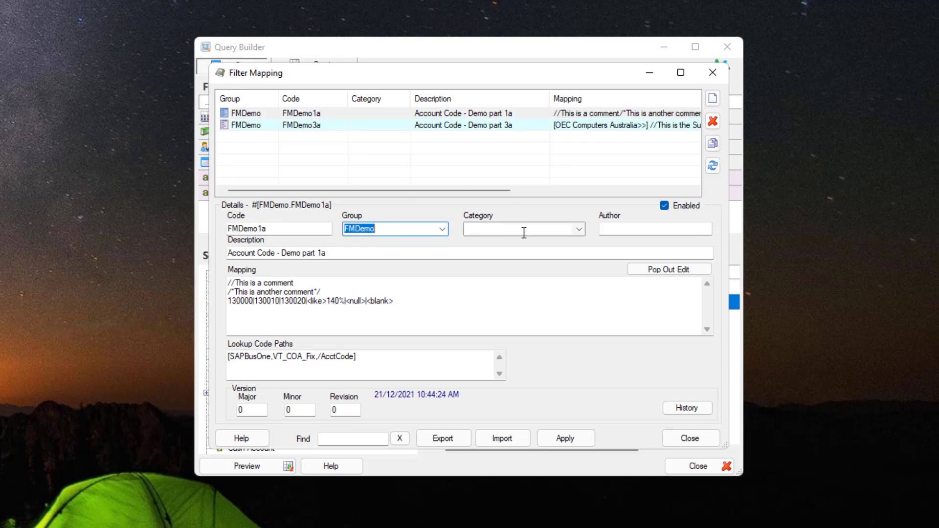
{"action": "key", "text": "Tab"}
{"action": "left_click", "coordinate": [344, 253]}
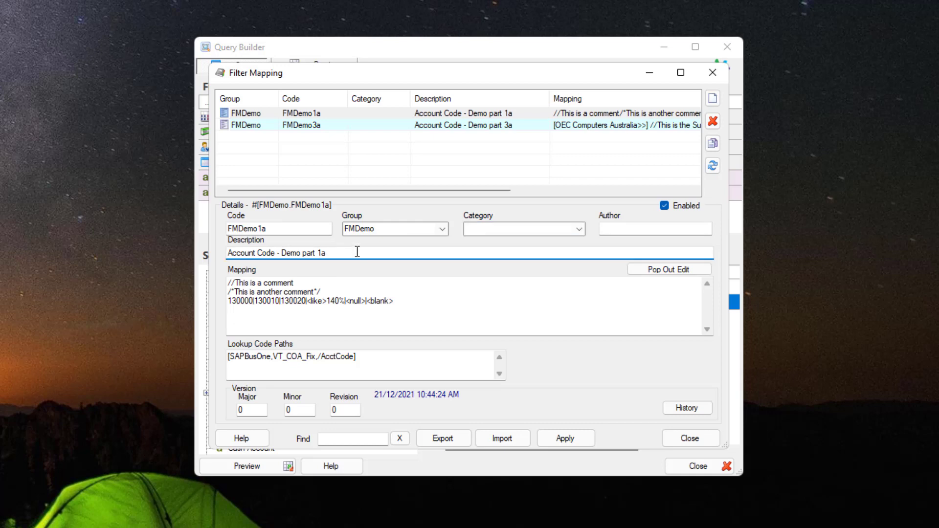
{"action": "left_click", "coordinate": [300, 230]}
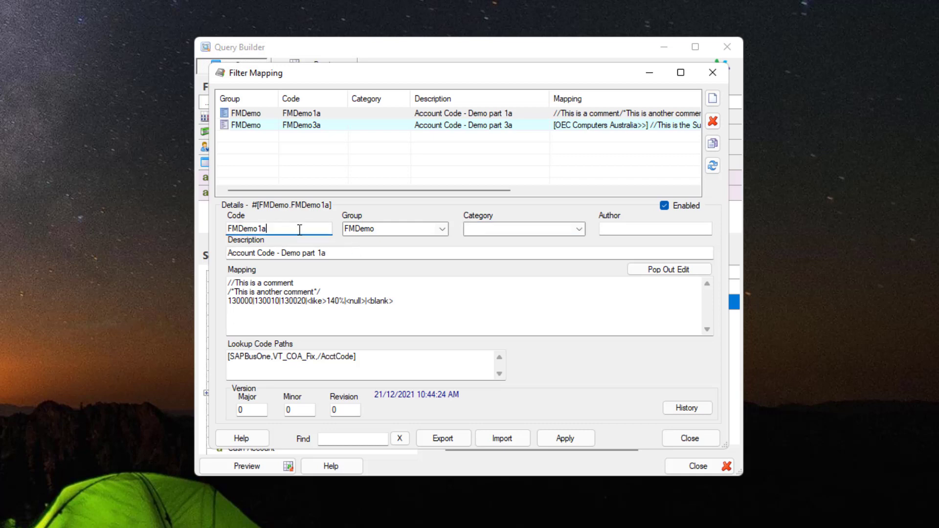
Examine FMDemo1a's enabled option, its comment lines and the filter expression in its mapping
{"action": "left_click", "coordinate": [665, 206]}
{"action": "left_click_drag", "start_coordinate": [230, 283], "coordinate": [323, 285]}
{"action": "left_click", "coordinate": [238, 291]}
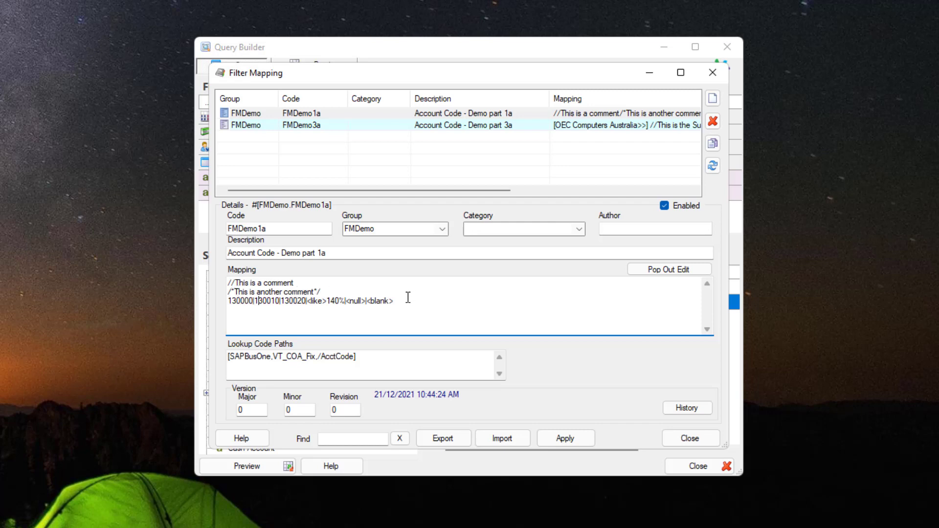
{"action": "left_click_drag", "start_coordinate": [404, 301], "coordinate": [225, 301]}
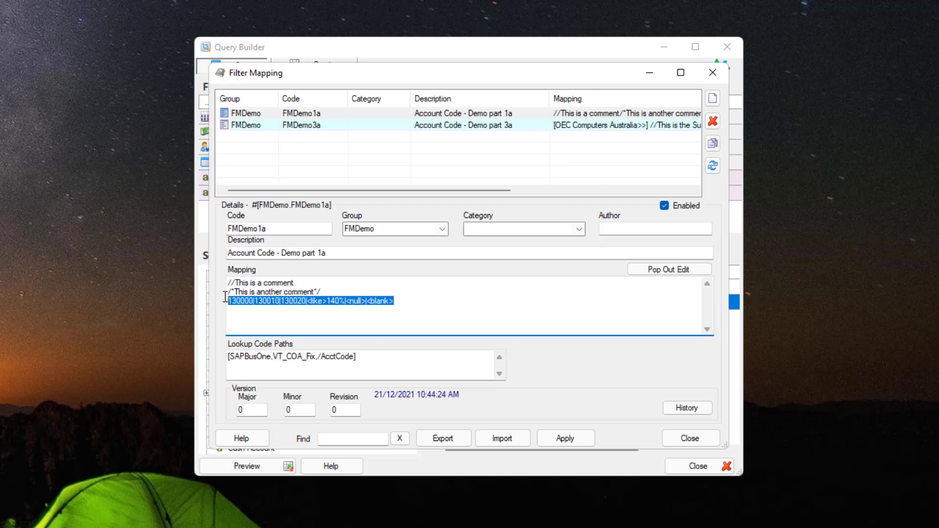
Replace the pipe between 130000 and 130010 in FMDemo1a's mapping with a comma, and change it back to a pipe
{"action": "left_click", "coordinate": [255, 300]}
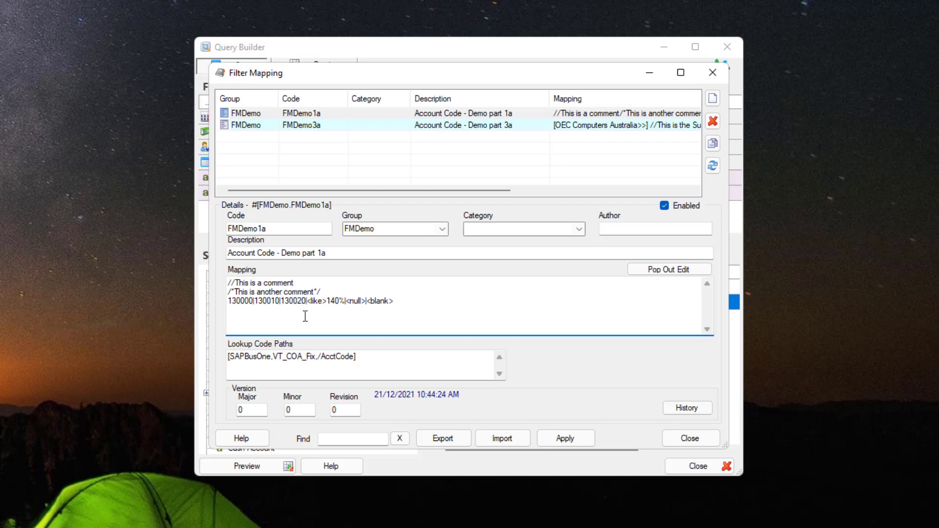
{"action": "key", "text": "Delete"}
{"action": "type", "text": ","}
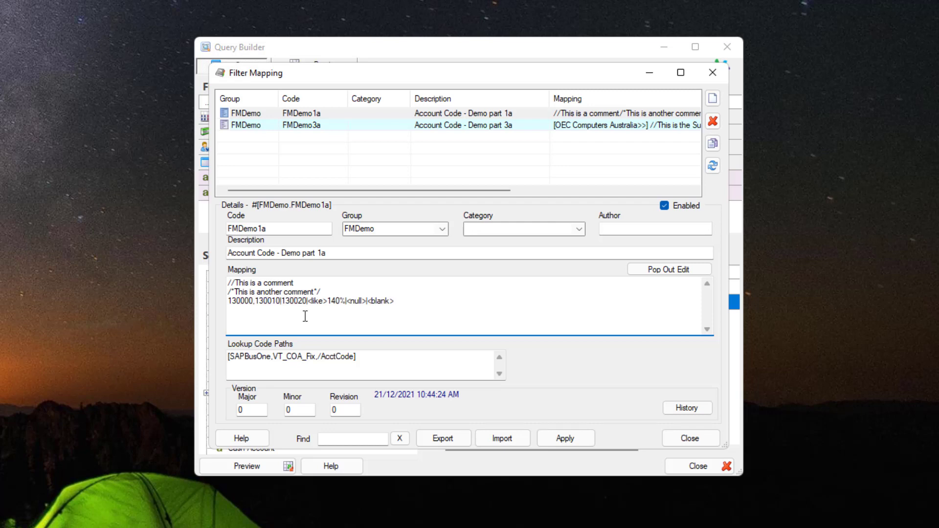
{"action": "key", "text": "BackSpace"}
{"action": "type", "text": "|"}
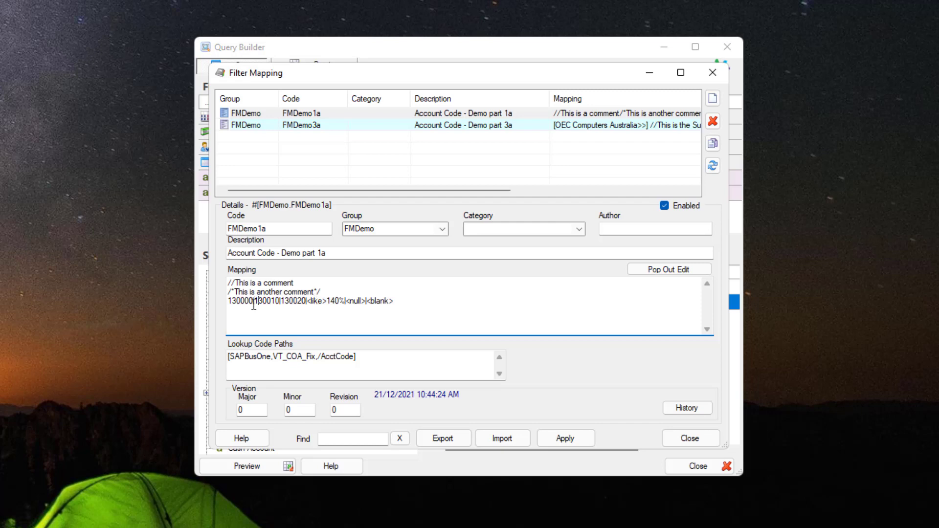
Go through the account codes, the like condition and the null and blank operators in FMDemo1a's mapping
{"action": "left_click_drag", "start_coordinate": [254, 305], "coordinate": [223, 300]}
{"action": "left_click_drag", "start_coordinate": [395, 301], "coordinate": [366, 301]}
{"action": "left_click_drag", "start_coordinate": [307, 302], "coordinate": [349, 305]}
{"action": "left_click", "coordinate": [328, 302]}
{"action": "left_click_drag", "start_coordinate": [328, 301], "coordinate": [341, 302]}
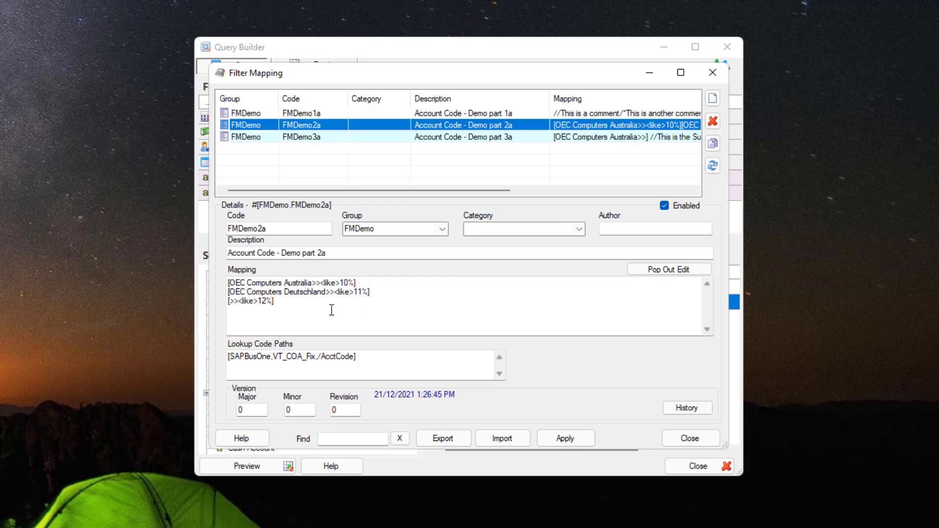
Examine FMDemo2a's mapping, covering the company superfields, the >> separators, the like conditions and the default line
{"action": "left_click_drag", "start_coordinate": [228, 282], "coordinate": [320, 287]}
{"action": "left_click", "coordinate": [313, 284]}
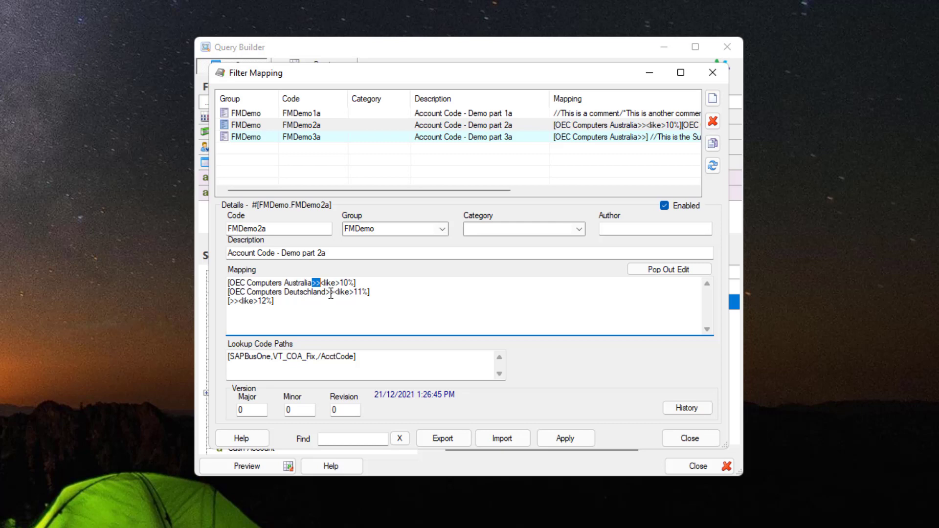
{"action": "left_click_drag", "start_coordinate": [320, 284], "coordinate": [354, 286]}
{"action": "left_click", "coordinate": [234, 283]}
{"action": "left_click", "coordinate": [375, 294]}
{"action": "left_click", "coordinate": [265, 301]}
{"action": "left_click_drag", "start_coordinate": [260, 301], "coordinate": [268, 302]}
{"action": "left_click", "coordinate": [268, 303]}
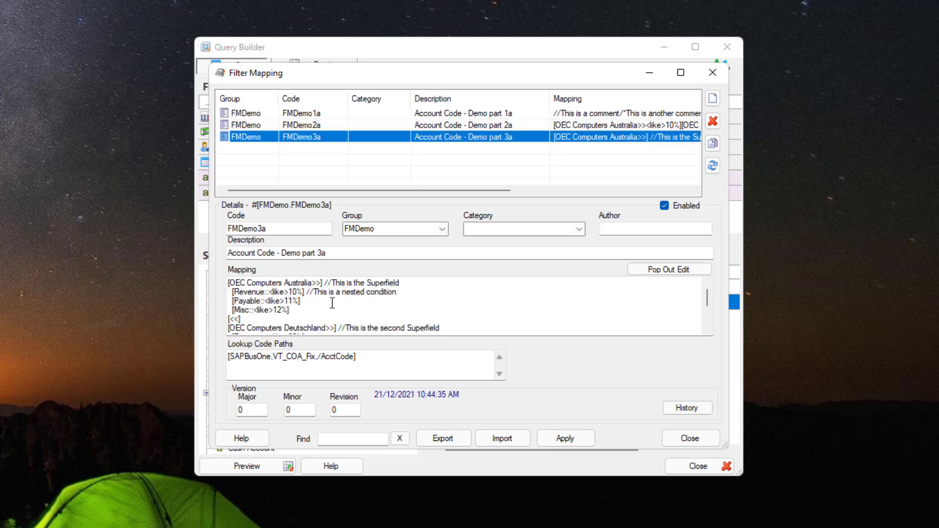
Examine FMDemo3a's mapping, covering the OEC Computers Australia superfield and its nested Revenue, Payable and Misc conditions
{"action": "left_click_drag", "start_coordinate": [229, 283], "coordinate": [327, 285]}
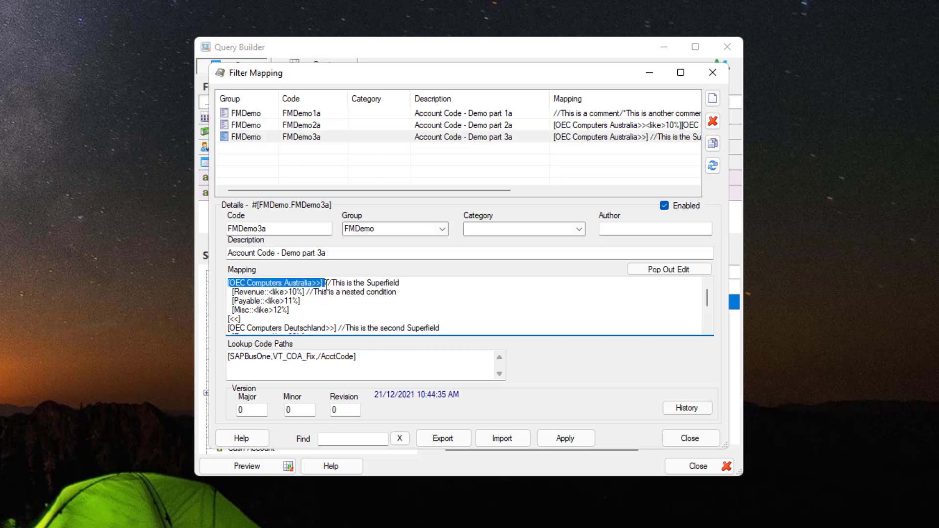
{"action": "left_click", "coordinate": [264, 293]}
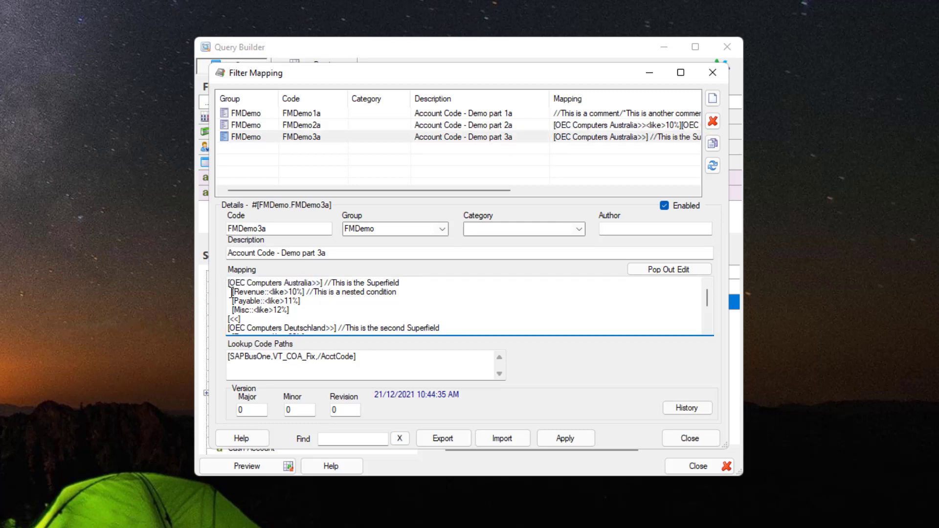
{"action": "left_click_drag", "start_coordinate": [232, 293], "coordinate": [315, 294]}
{"action": "left_click", "coordinate": [250, 291]}
{"action": "left_click_drag", "start_coordinate": [250, 292], "coordinate": [302, 296]}
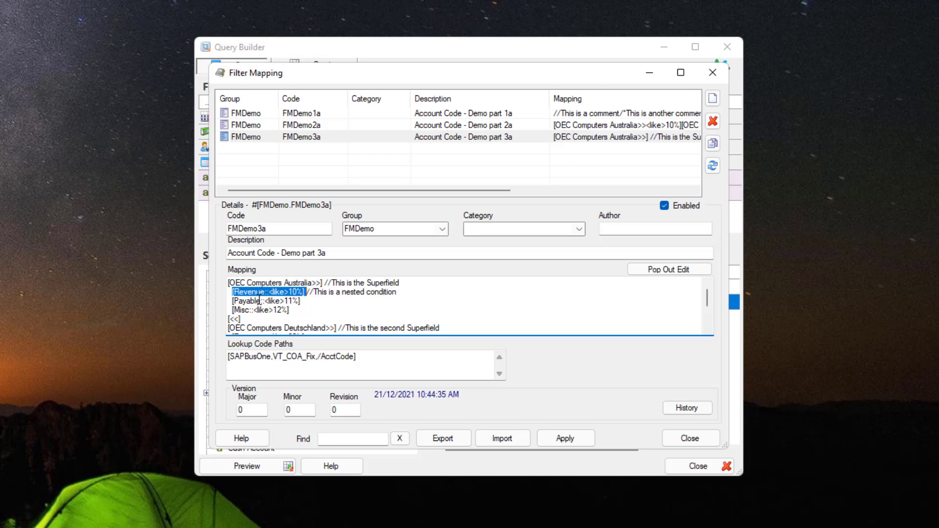
{"action": "double_click", "coordinate": [243, 301]}
{"action": "double_click", "coordinate": [243, 310]}
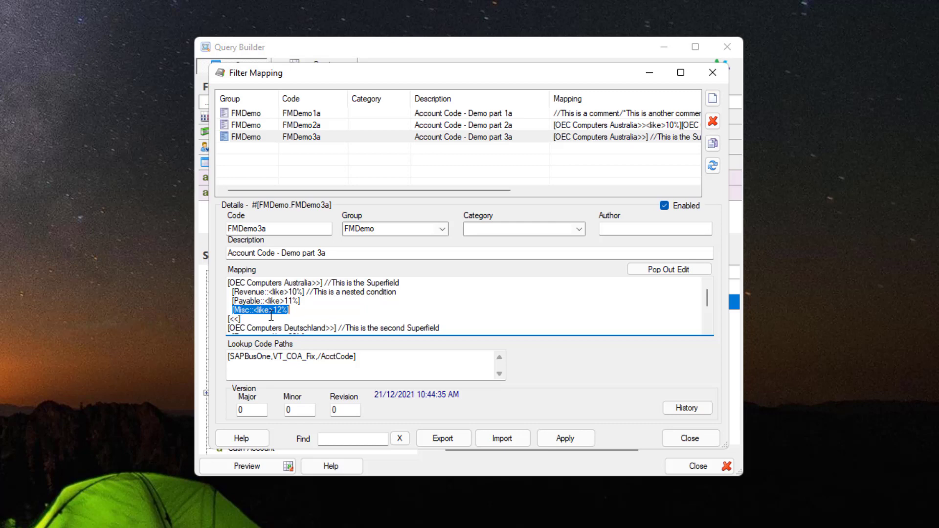
{"action": "left_click", "coordinate": [244, 311]}
{"action": "left_click", "coordinate": [265, 292]}
Review FMDemo3a's lookup code path and look up the code path in the Account Code field's information
{"action": "left_click", "coordinate": [292, 360]}
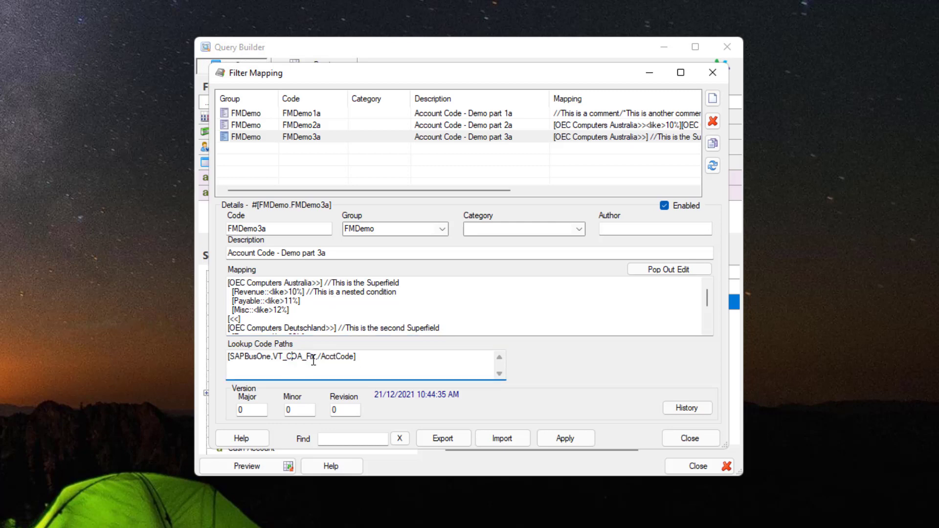
{"action": "key", "text": "Escape"}
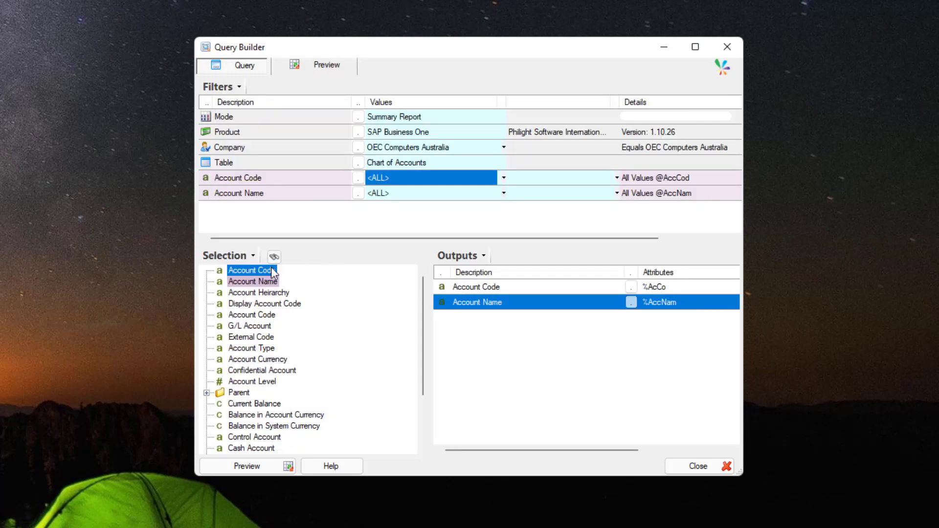
{"action": "right_click", "coordinate": [246, 270]}
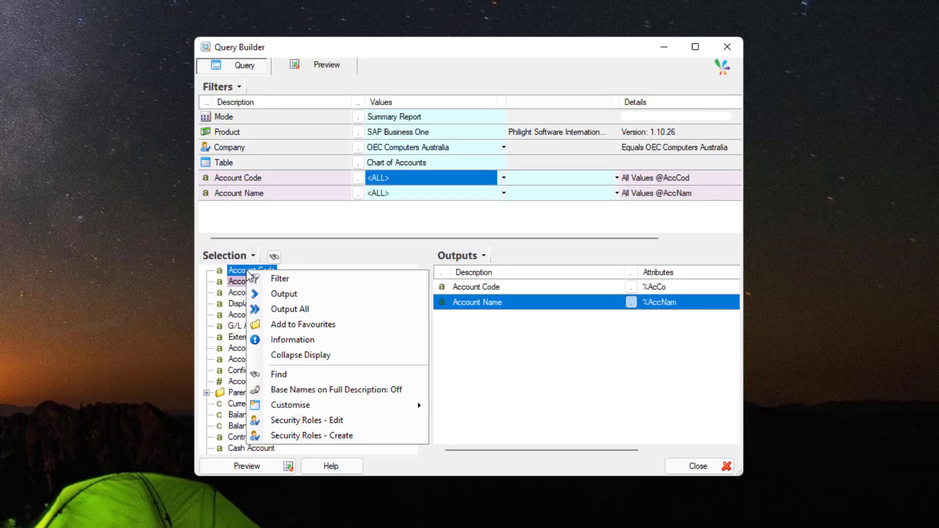
{"action": "left_click", "coordinate": [310, 337]}
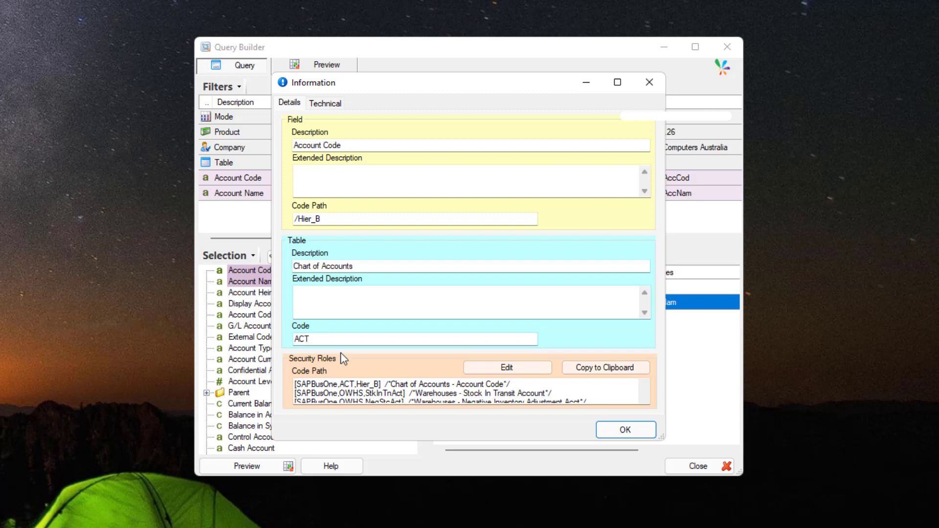
{"action": "left_click_drag", "start_coordinate": [528, 385], "coordinate": [342, 385]}
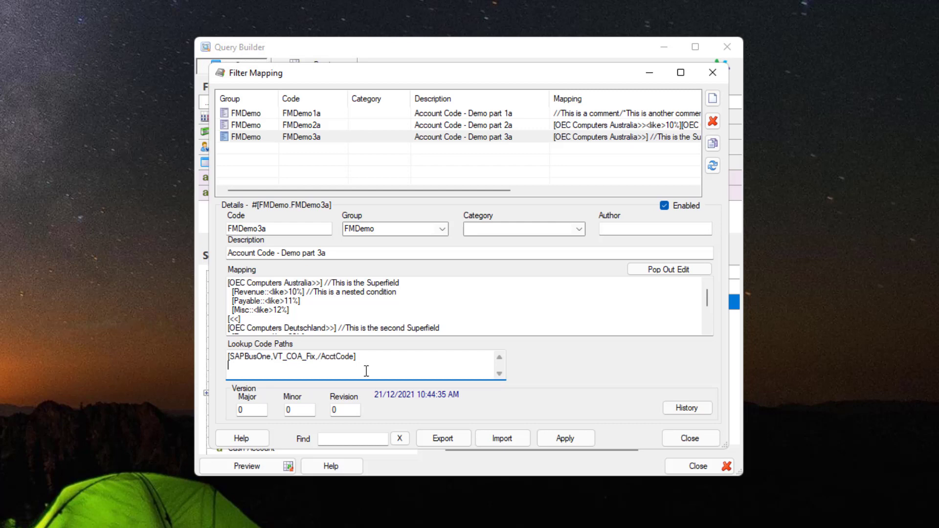
{"action": "key", "text": "Escape"}
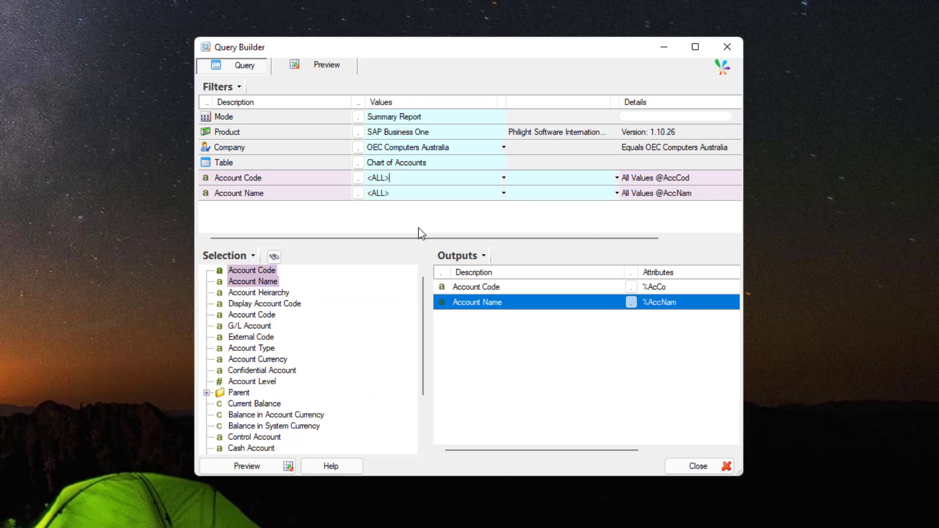
Create a filter mapping from the first four G/L accounts, 100000 to 100010, in the Account Code lookup
{"action": "left_click", "coordinate": [440, 117]}
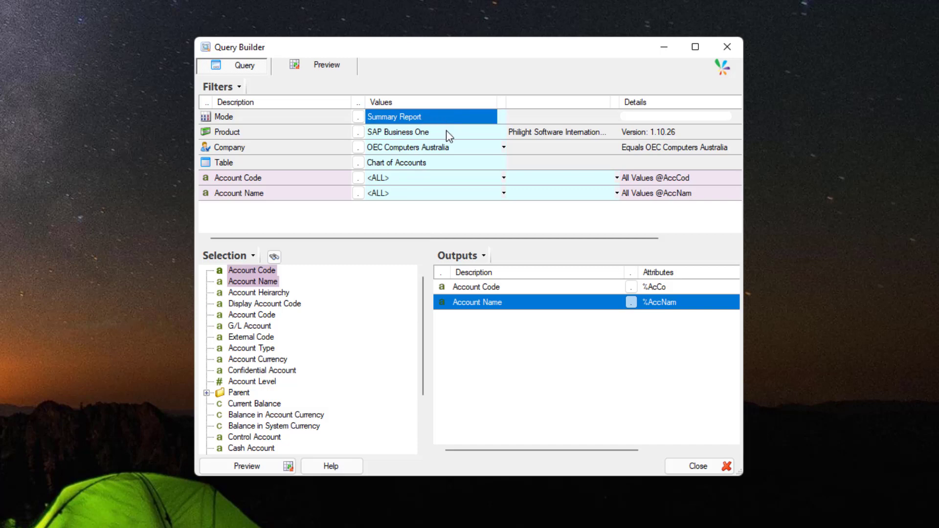
{"action": "left_click", "coordinate": [446, 132]}
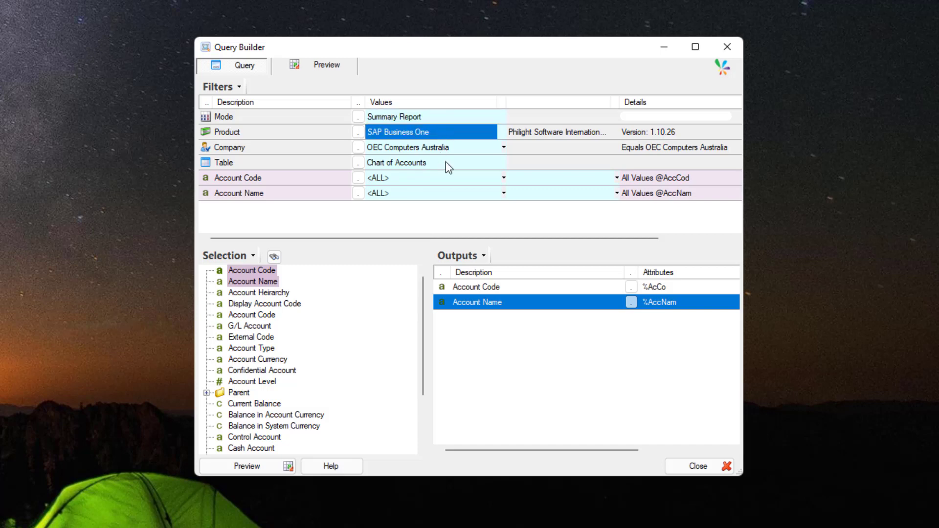
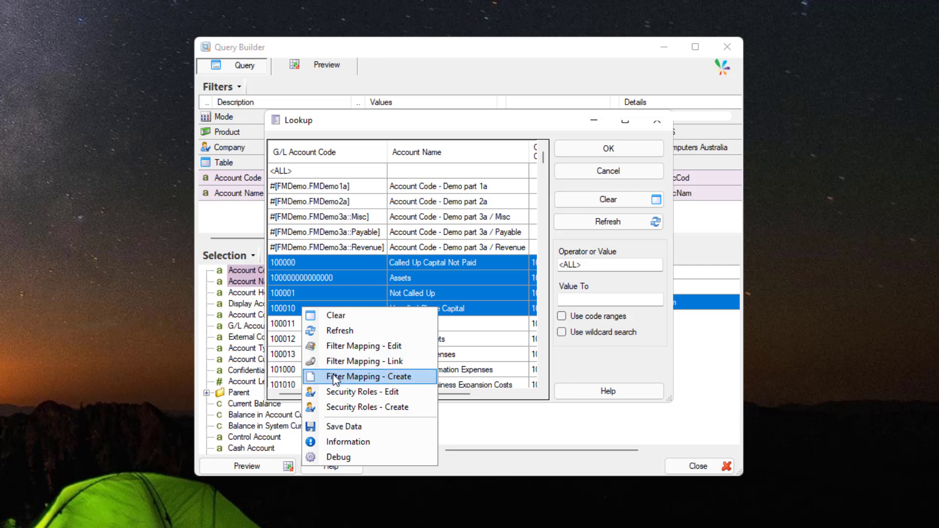
{"action": "left_click", "coordinate": [336, 378]}
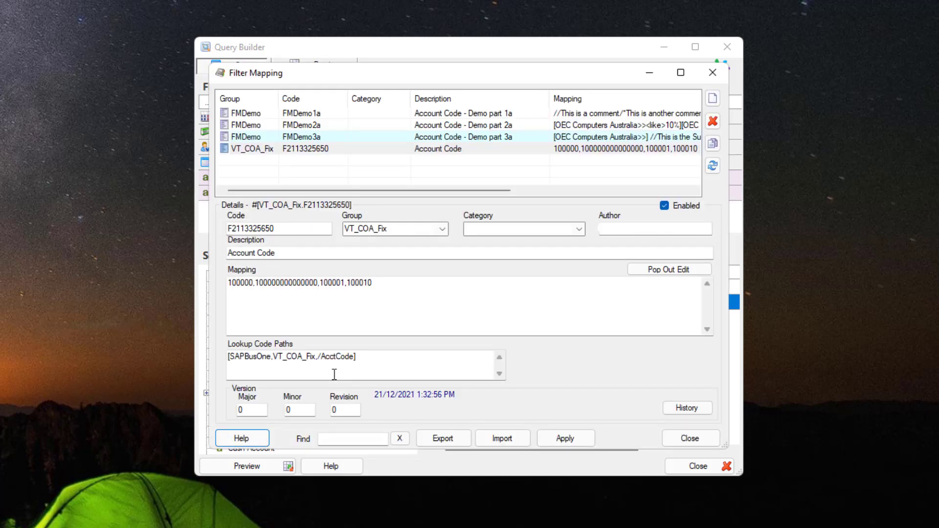
Go through the new mapping's code, group, author, description and comma-separated account codes
{"action": "double_click", "coordinate": [296, 228]}
{"action": "left_click", "coordinate": [387, 224]}
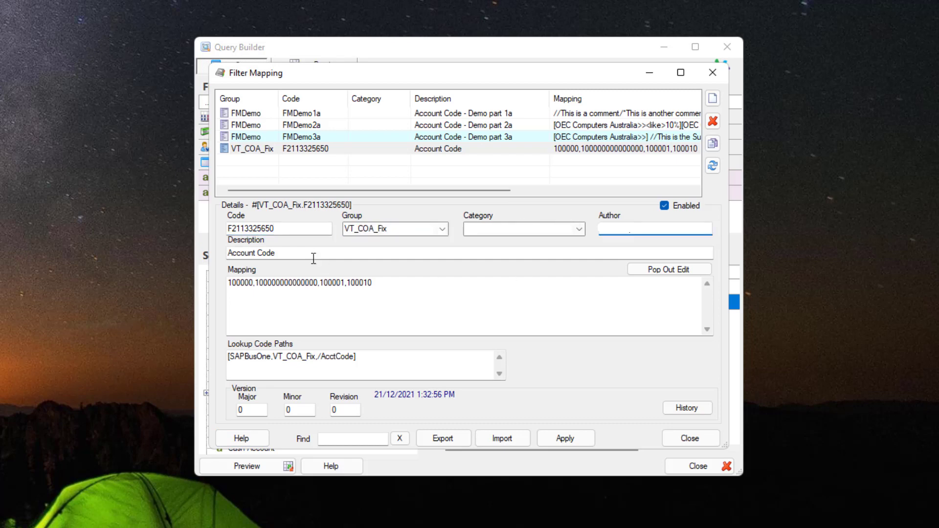
{"action": "left_click", "coordinate": [283, 254]}
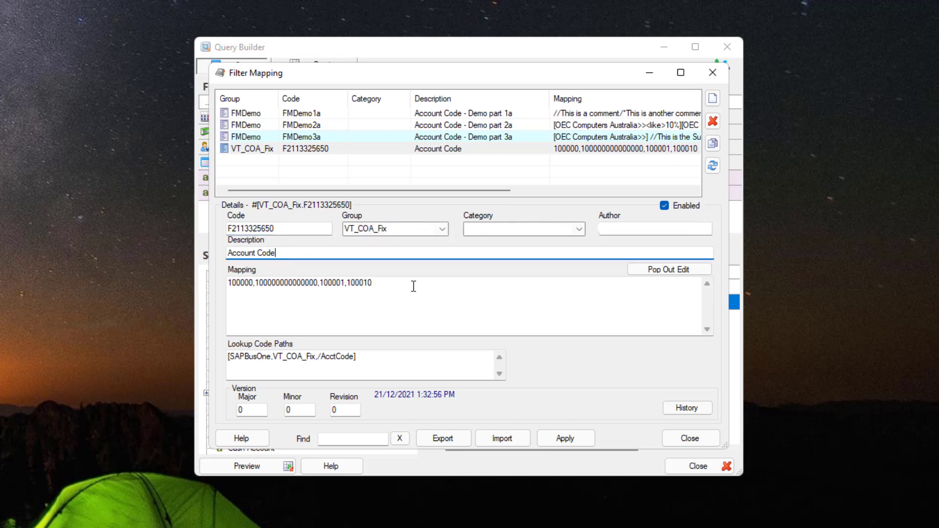
{"action": "left_click_drag", "start_coordinate": [413, 287], "coordinate": [228, 287]}
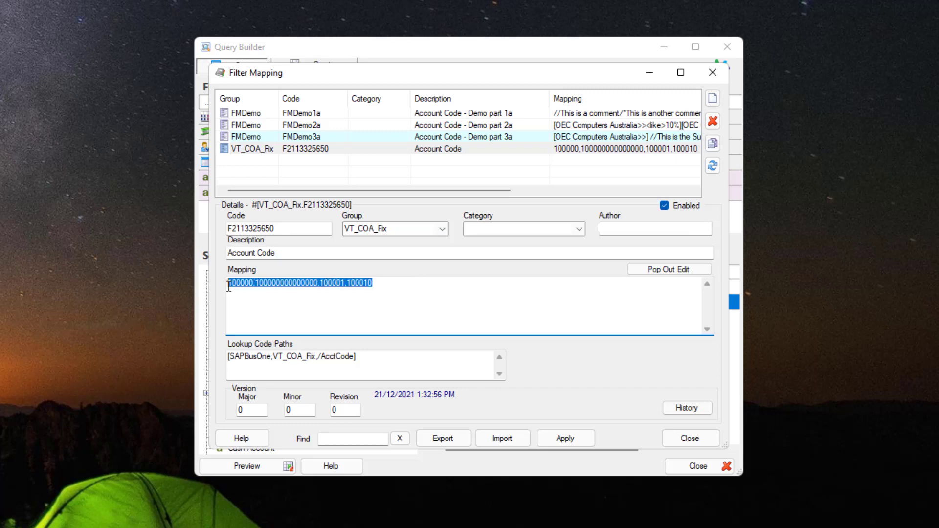
{"action": "left_click", "coordinate": [258, 287]}
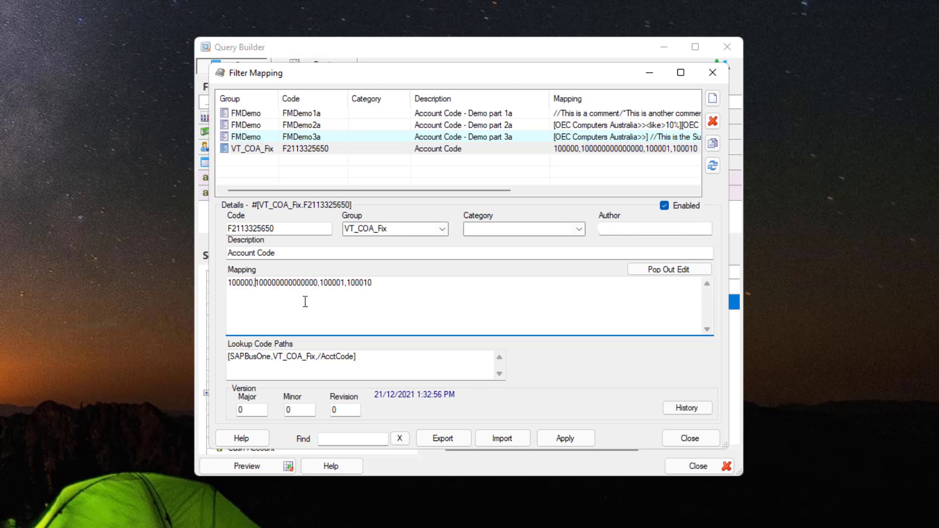
Set the new mapping's code to FMDemo1b, group to FMDemo and description to "Account Code - Demo part 1b", and apply the changes
{"action": "left_click", "coordinate": [302, 229]}
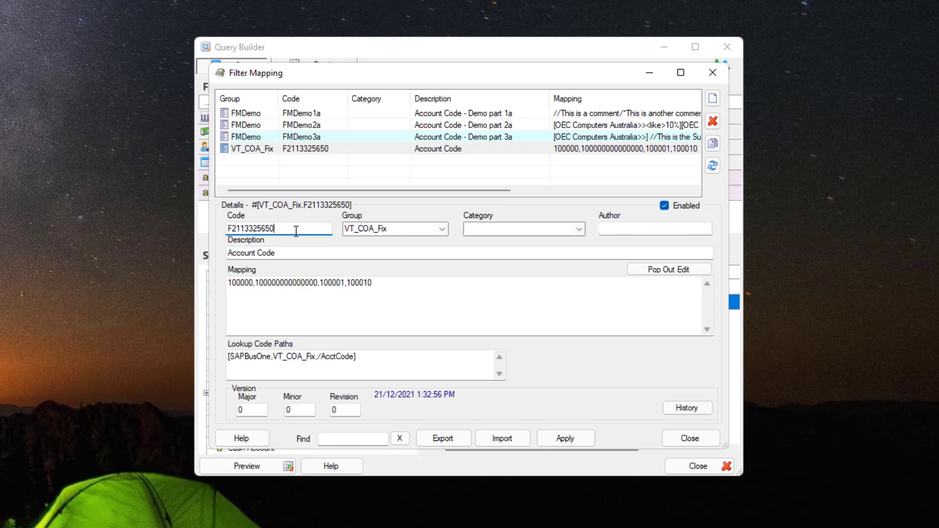
{"action": "double_click", "coordinate": [295, 230]}
{"action": "type", "text": "FMDemo1b"}
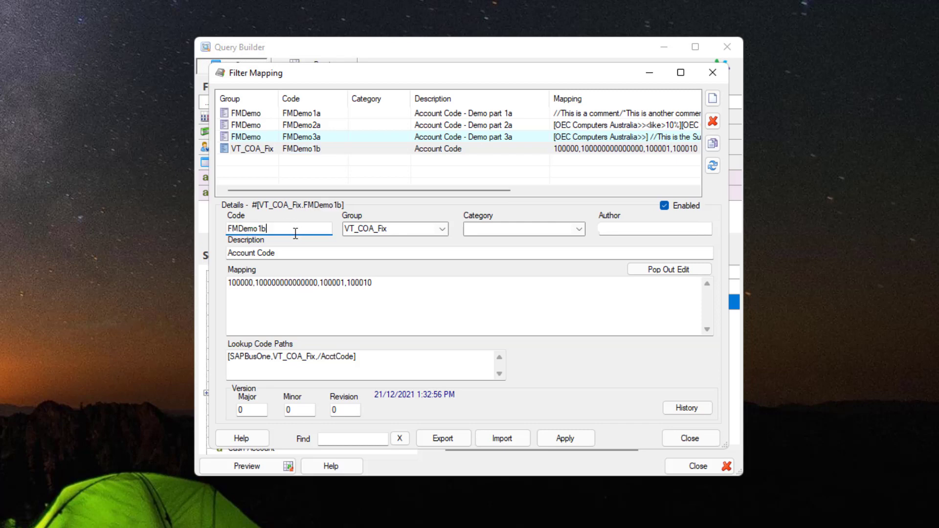
{"action": "left_click", "coordinate": [442, 229]}
{"action": "left_click", "coordinate": [397, 241]}
{"action": "left_click", "coordinate": [409, 287]}
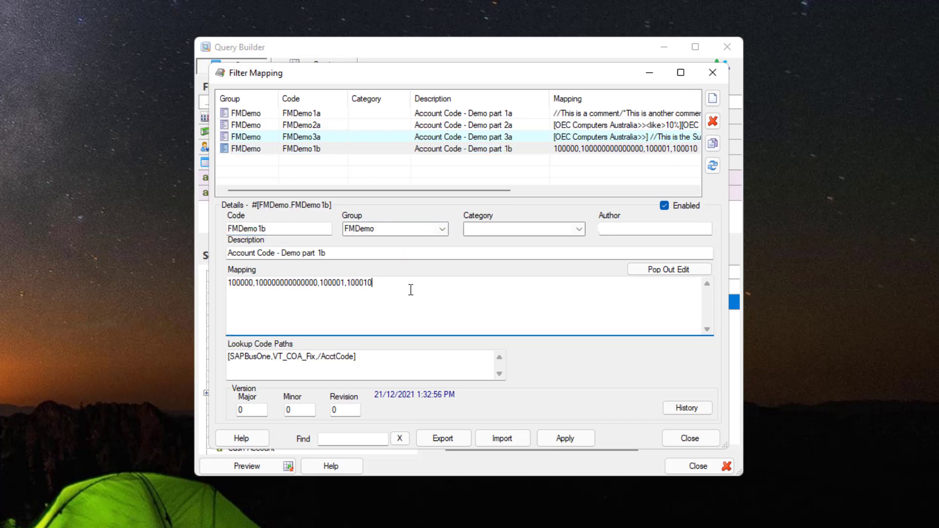
{"action": "left_click", "coordinate": [565, 441]}
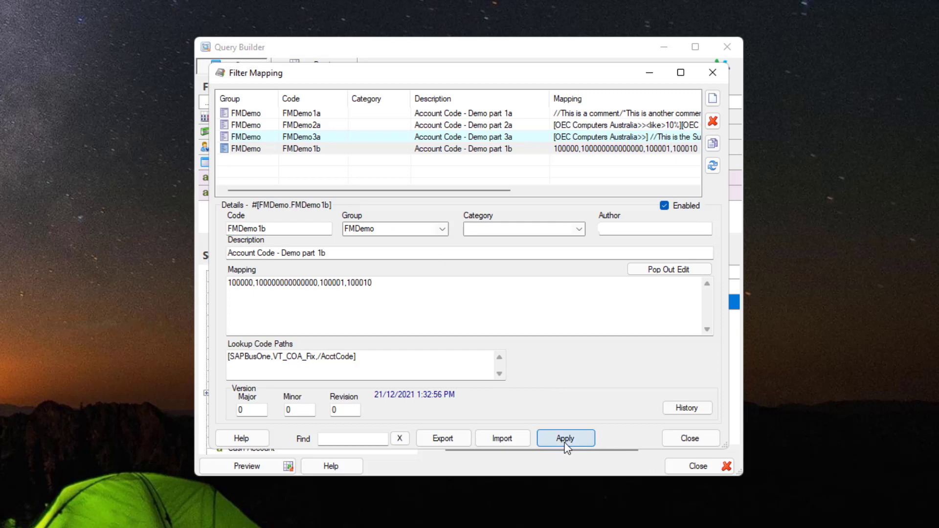
{"action": "left_click", "coordinate": [707, 444]}
Set the Account Code filter to the #[FMDemo.FMDemo1b] mapping from the lookup
{"action": "left_click", "coordinate": [345, 205]}
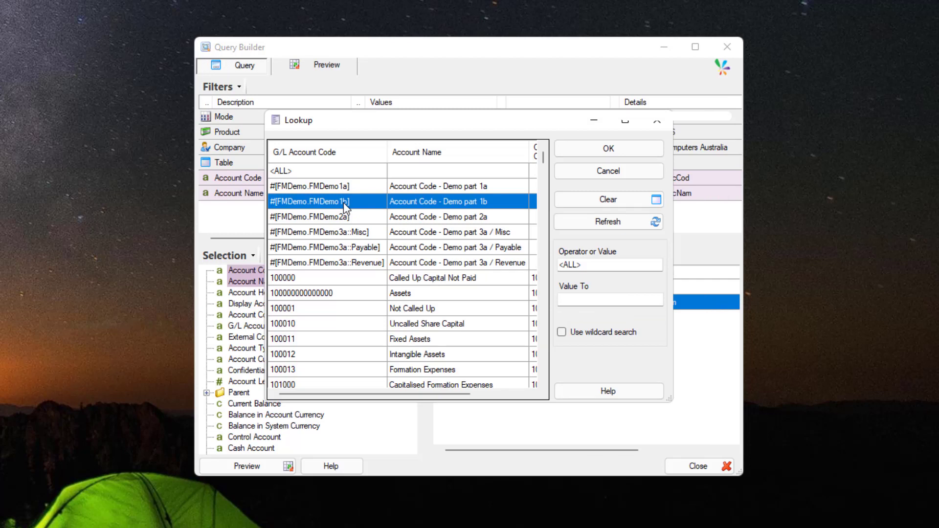
{"action": "double_click", "coordinate": [344, 202]}
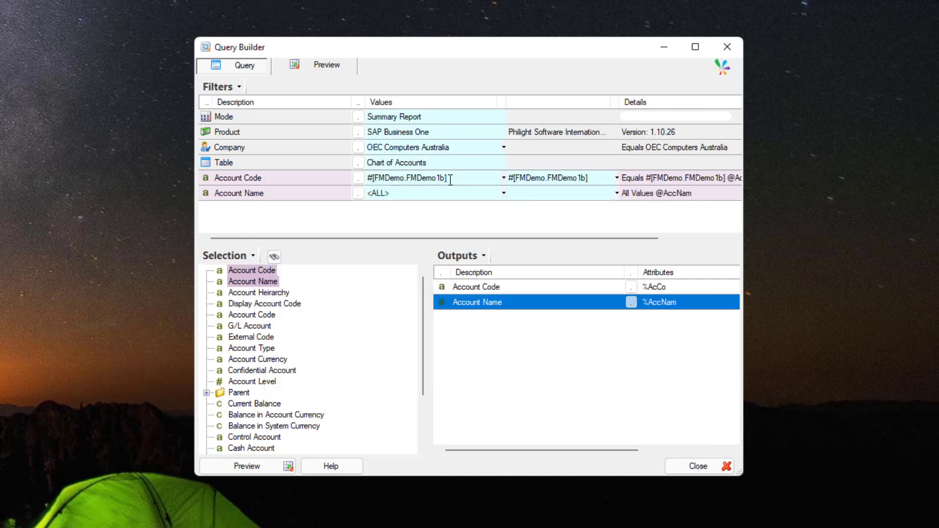
{"action": "left_click", "coordinate": [369, 178]}
Preview the query's account rows, and reset the Account Code filter to <ALL> in the query
{"action": "left_click", "coordinate": [271, 465]}
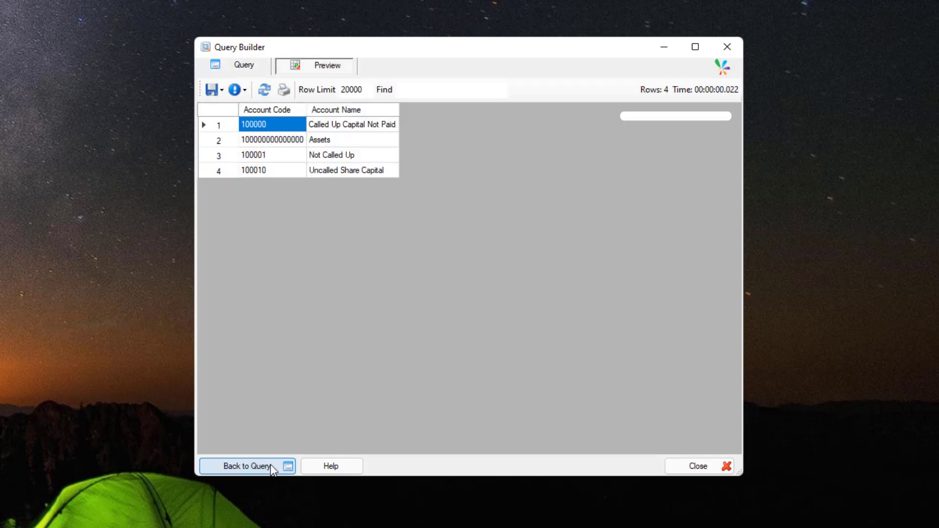
{"action": "left_click", "coordinate": [270, 170]}
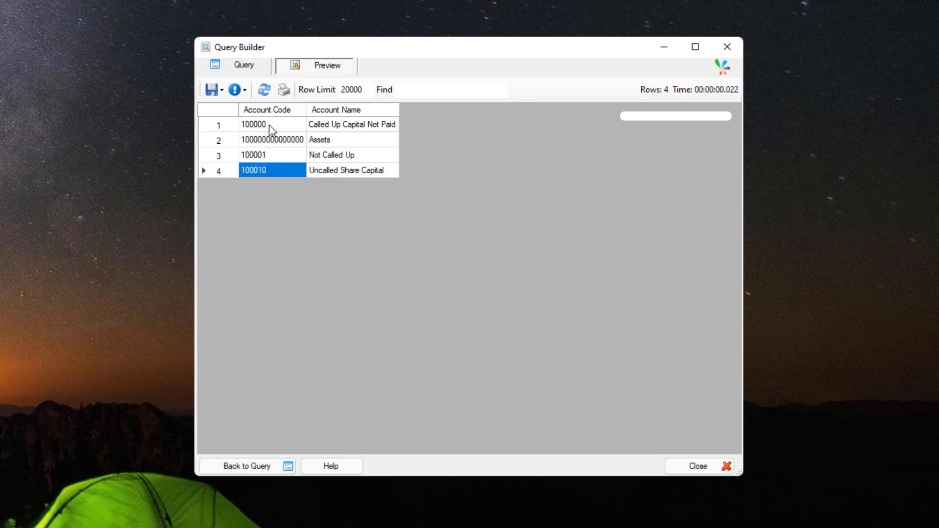
{"action": "left_click", "coordinate": [289, 469]}
{"action": "left_click", "coordinate": [424, 179]}
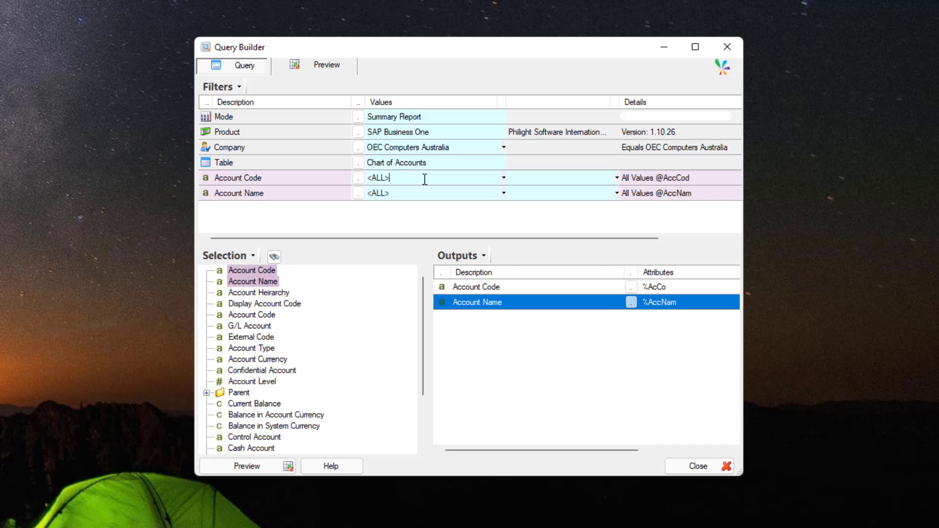
Set the Account Code filter to <in> with #[FMDemo.FMDemo1b],120000, combining the mapping and a single code
{"action": "double_click", "coordinate": [425, 179]}
{"action": "left_click", "coordinate": [344, 203]}
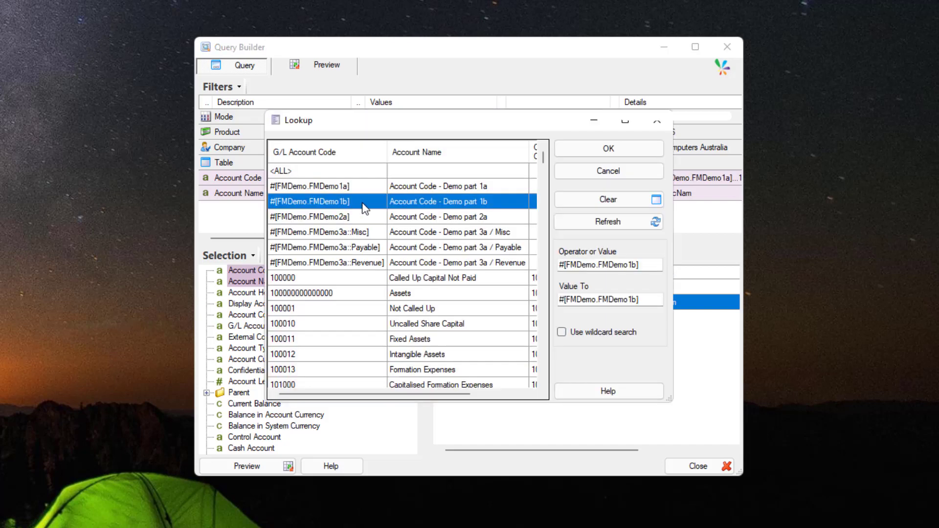
{"action": "type", "text": "<in>"}
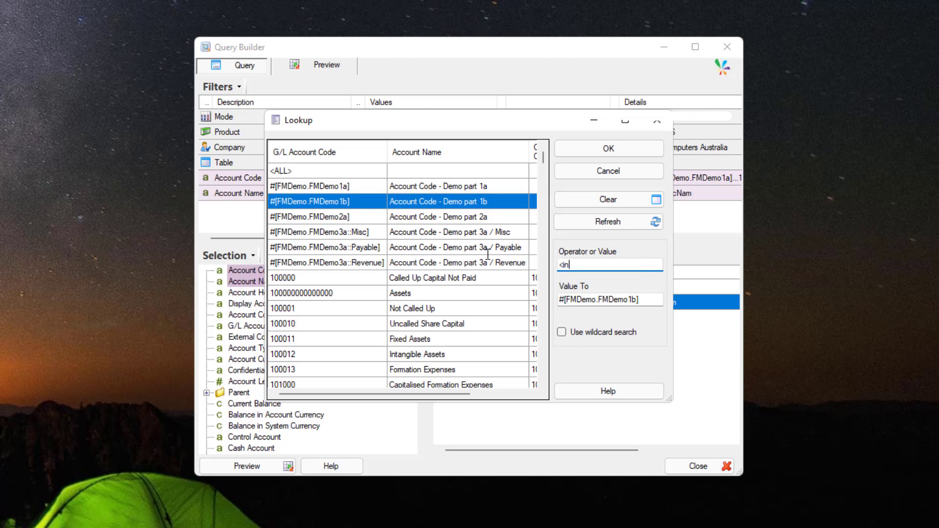
{"action": "left_click", "coordinate": [650, 301]}
{"action": "type", "text": ","}
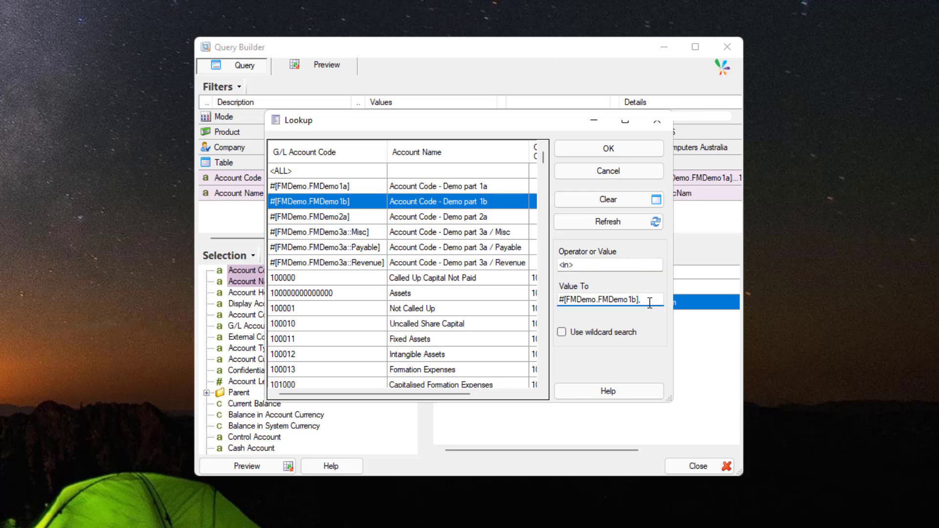
{"action": "scroll", "coordinate": [320, 266], "scroll_direction": "down", "scroll_amount": 12}
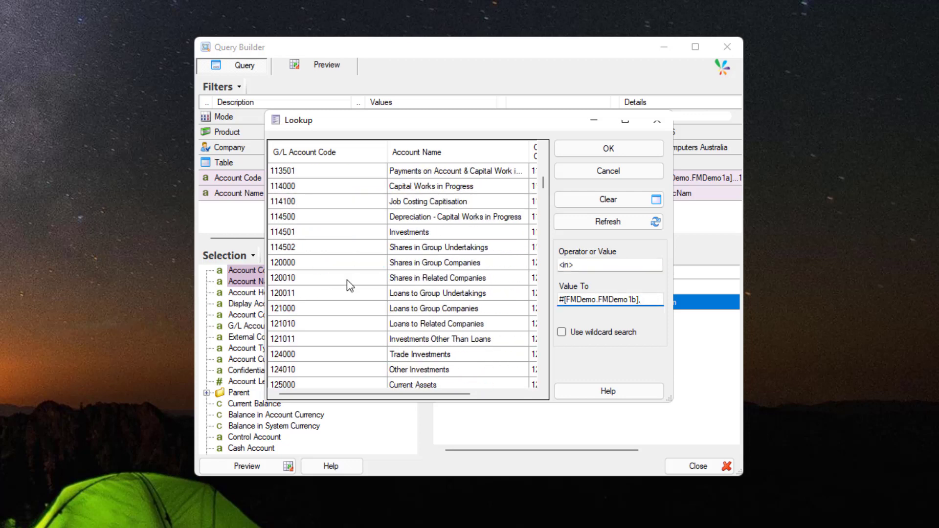
{"action": "type", "text": "120000"}
{"action": "left_click", "coordinate": [660, 150]}
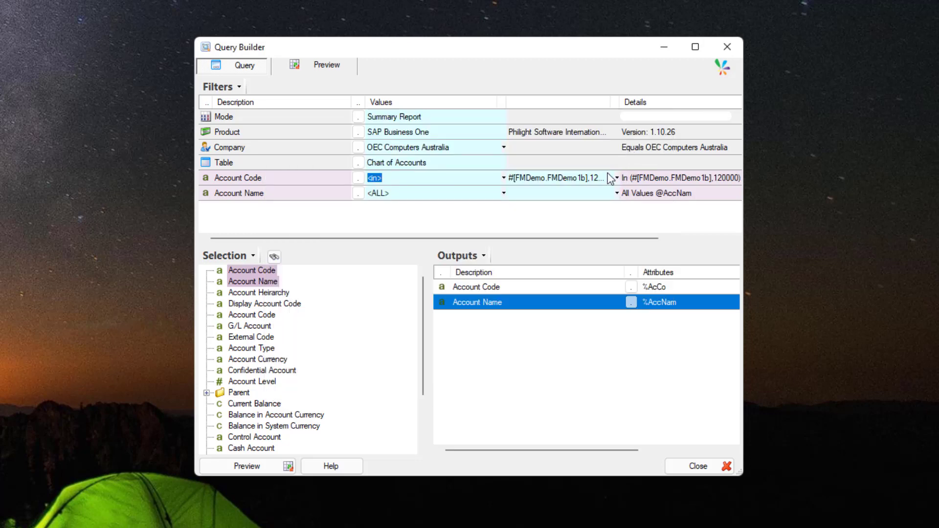
Preview the account rows for the combined mapping and single-code filter, and return to the query
{"action": "left_click", "coordinate": [263, 465]}
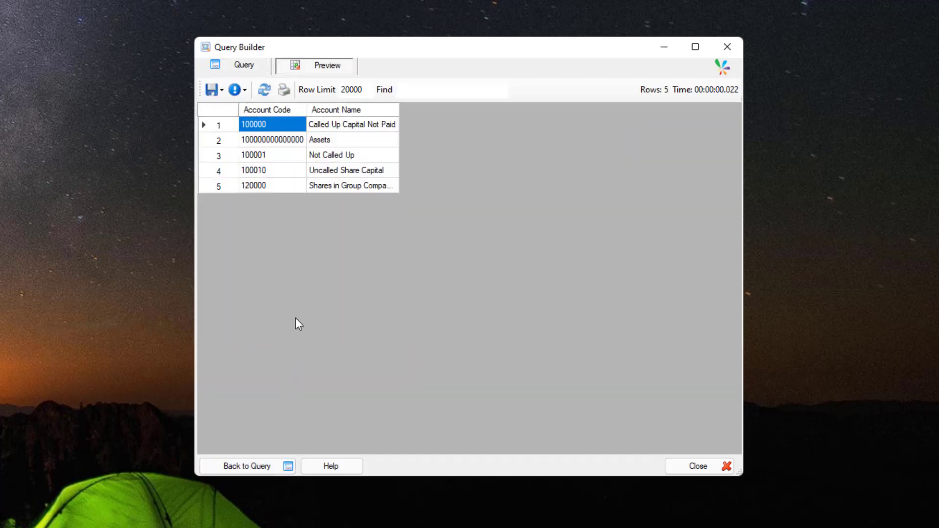
{"action": "left_click", "coordinate": [276, 187]}
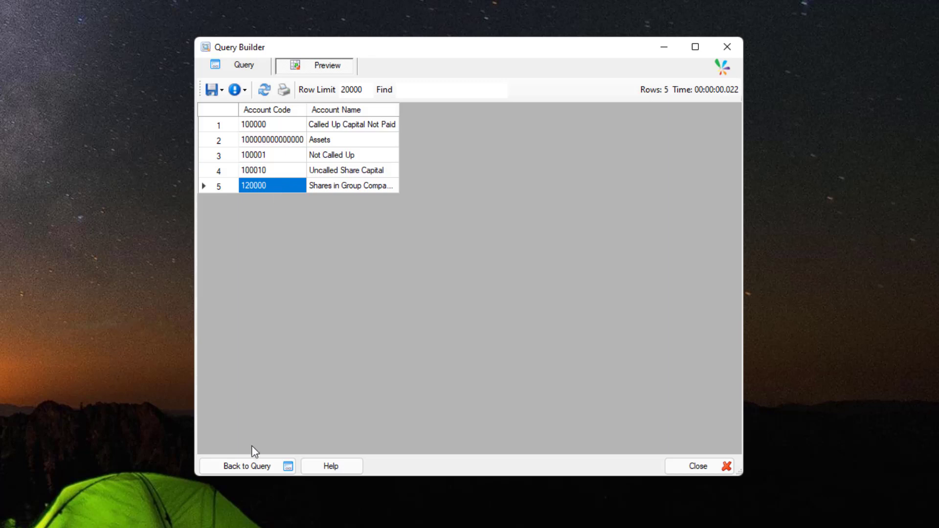
{"action": "left_click", "coordinate": [254, 465]}
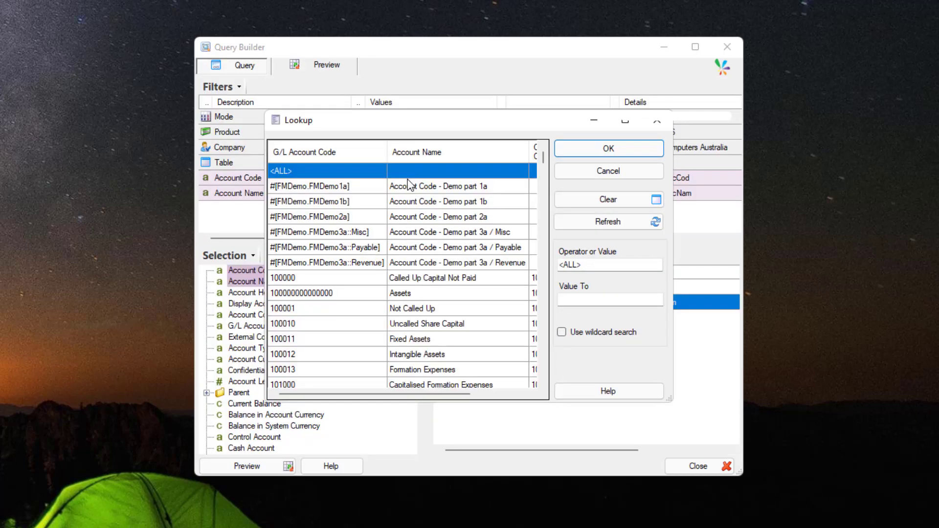
Open the #[FMDemo.FMDemo1b] filter mapping from the Account Code lookup and append <like>12% to its comma-separated codes
{"action": "left_click", "coordinate": [362, 201]}
{"action": "right_click", "coordinate": [362, 201]}
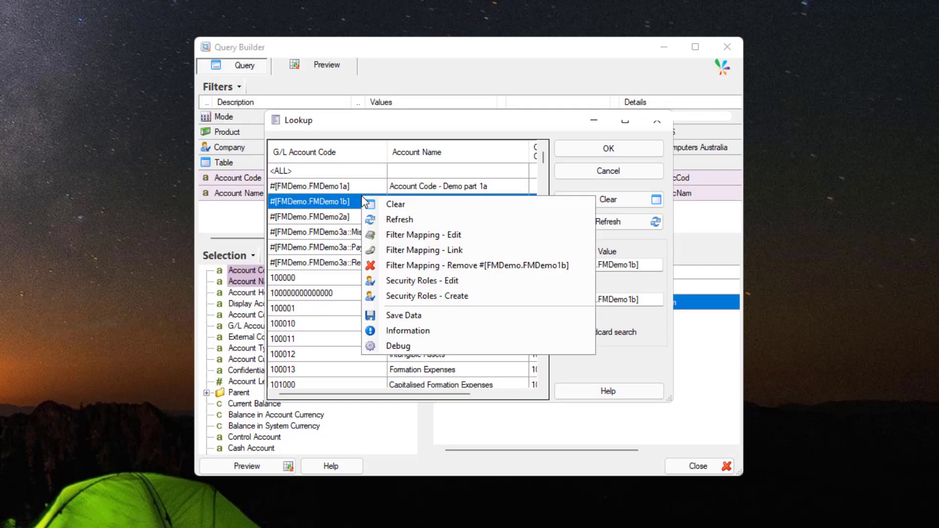
{"action": "left_click", "coordinate": [433, 237]}
{"action": "left_click", "coordinate": [393, 290]}
{"action": "type", "text": ",100000000000000,100001,100010,"}
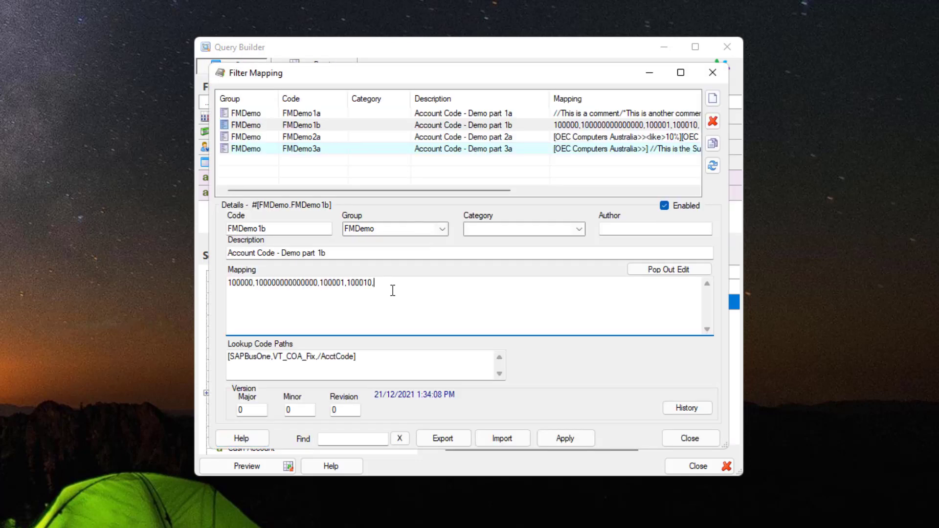
{"action": "type", "text": "<"}
{"action": "type", "text": "like>12%"}
Append <null> and <blank> to the FMDemo1b mapping, and apply the changes
{"action": "key", "text": "Left"}
{"action": "key", "text": "Right"}
{"action": "type", "text": ",<null>,<blank>"}
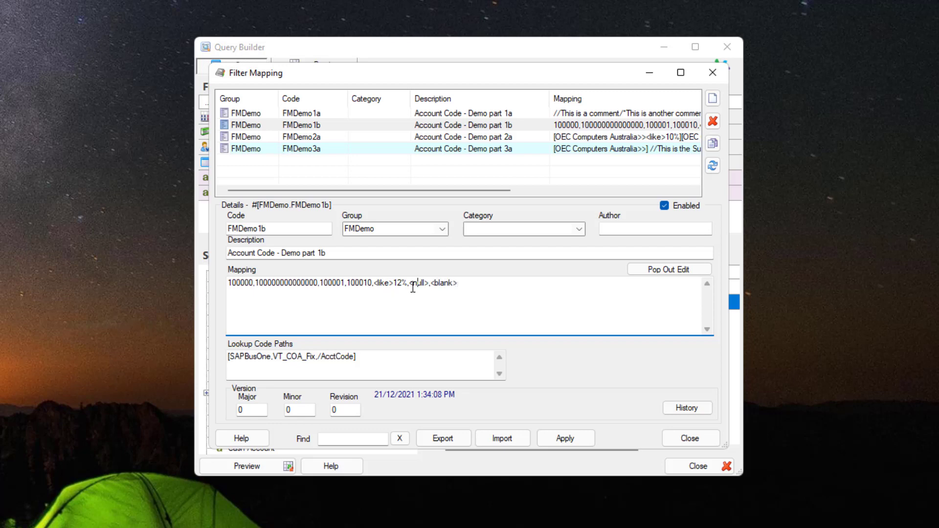
{"action": "left_click", "coordinate": [417, 283]}
{"action": "left_click", "coordinate": [439, 285]}
{"action": "left_click", "coordinate": [568, 439]}
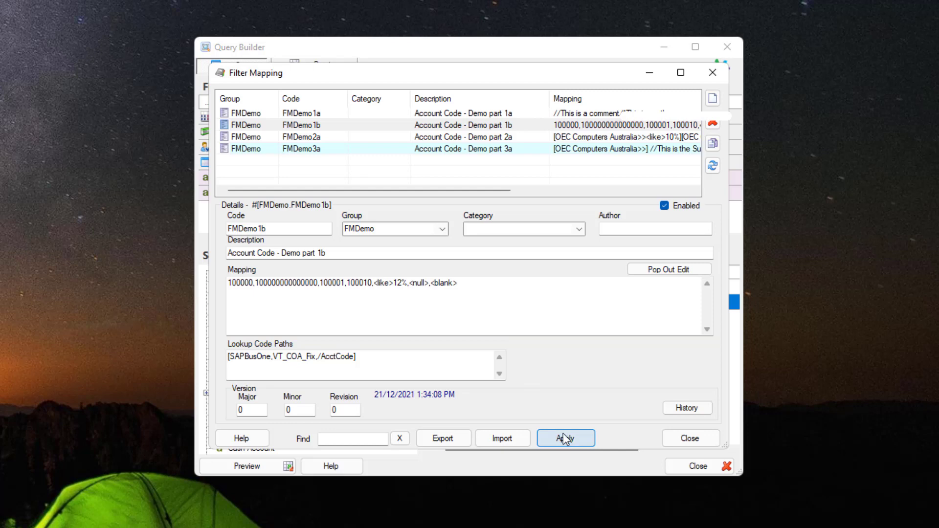
{"action": "left_click", "coordinate": [689, 440]}
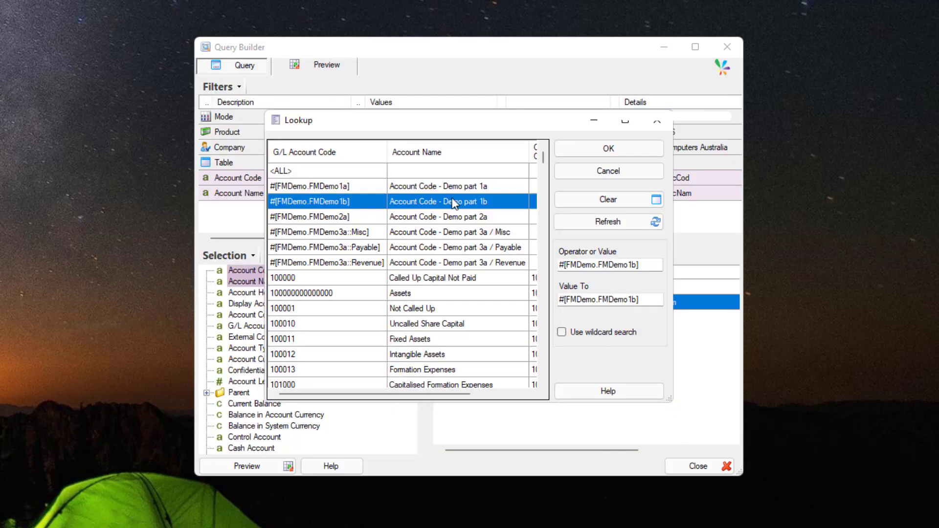
Set the Account Code filter to the extended #[FMDemo.FMDemo1b] mapping and preview the matching account rows
{"action": "left_click", "coordinate": [583, 152]}
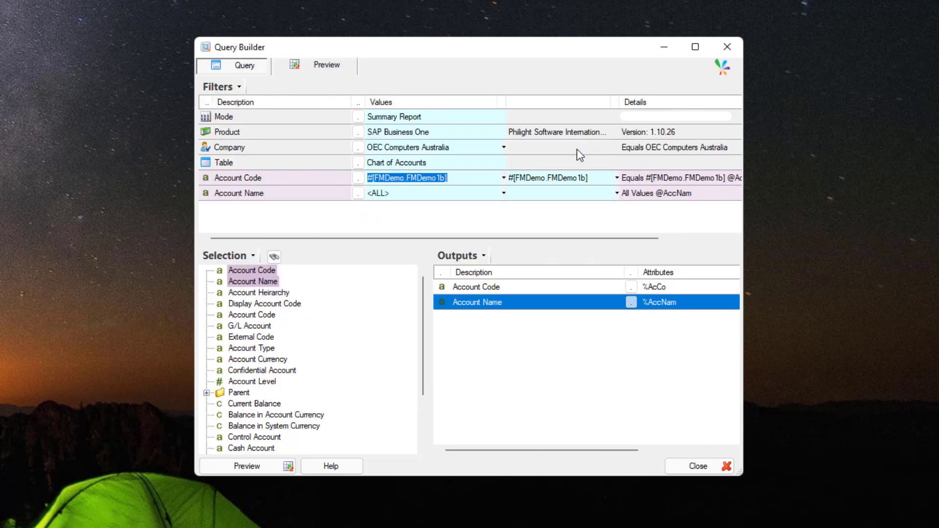
{"action": "left_click", "coordinate": [257, 466]}
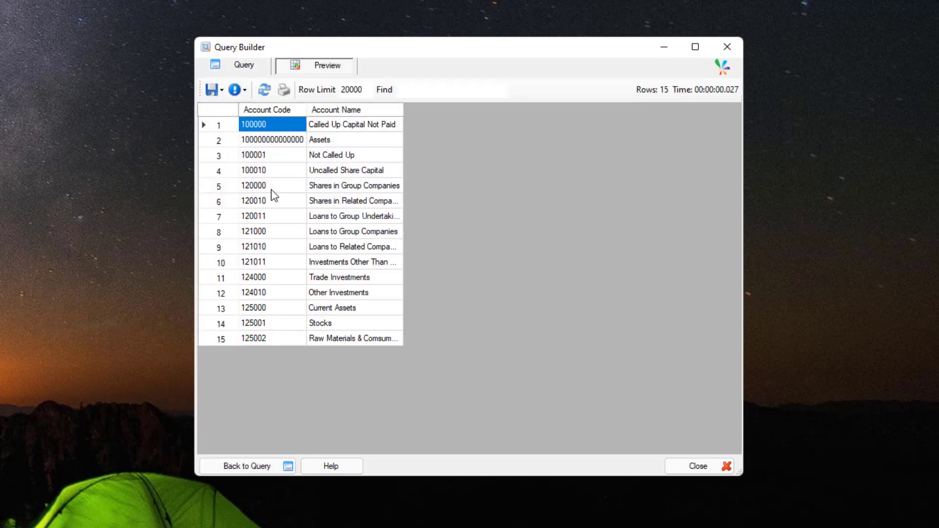
{"action": "left_click_drag", "start_coordinate": [270, 191], "coordinate": [275, 293]}
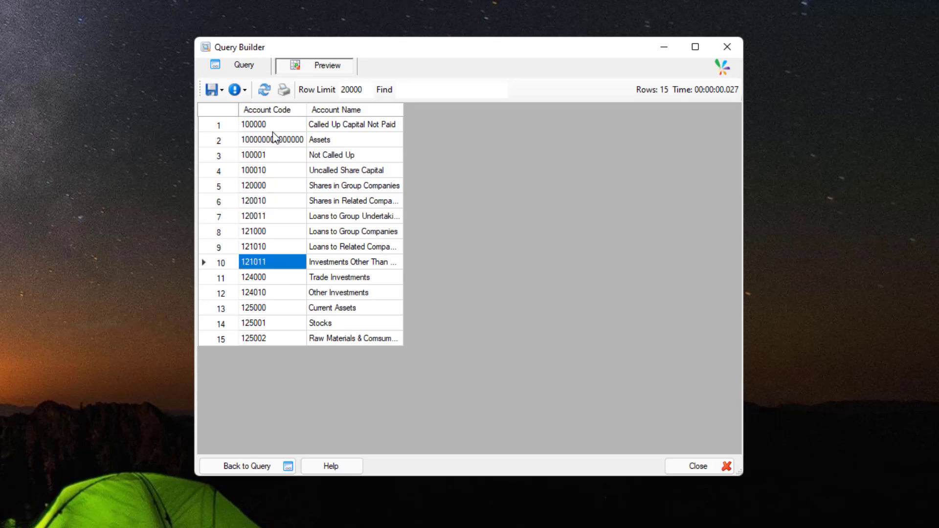
Show the query's debug information and examine the IN list in the SQL WHERE clause
{"action": "left_click", "coordinate": [239, 91]}
{"action": "left_click", "coordinate": [256, 126]}
{"action": "scroll", "coordinate": [240, 272], "scroll_direction": "down", "scroll_amount": 2}
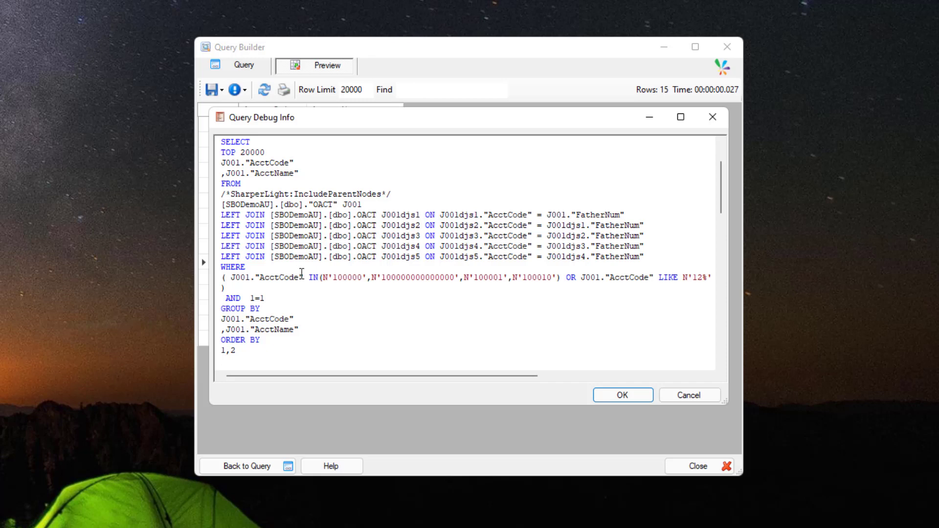
{"action": "left_click_drag", "start_coordinate": [301, 268], "coordinate": [459, 282]}
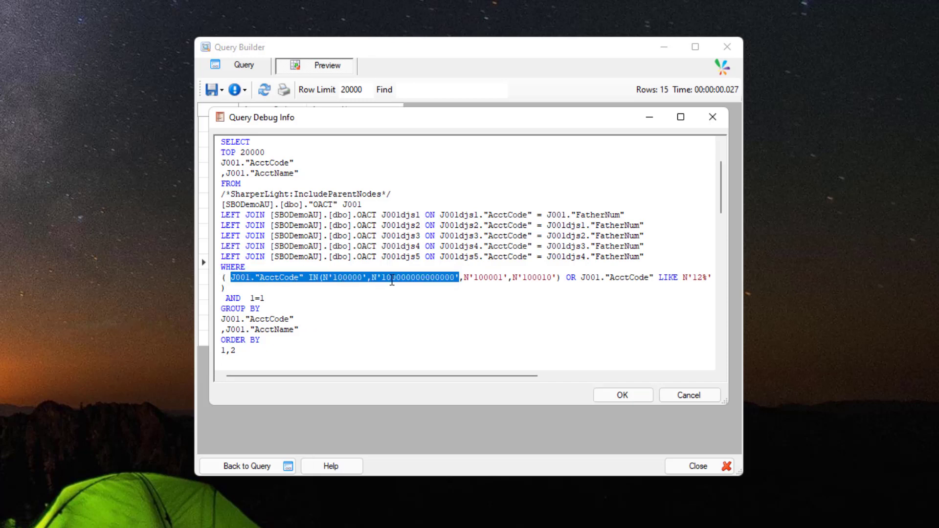
{"action": "left_click", "coordinate": [233, 277]}
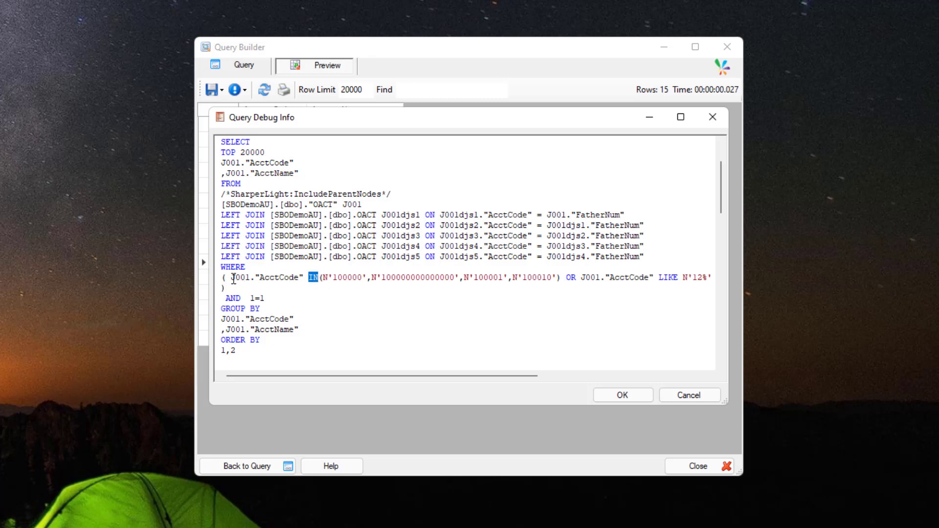
{"action": "left_click_drag", "start_coordinate": [231, 277], "coordinate": [552, 278]}
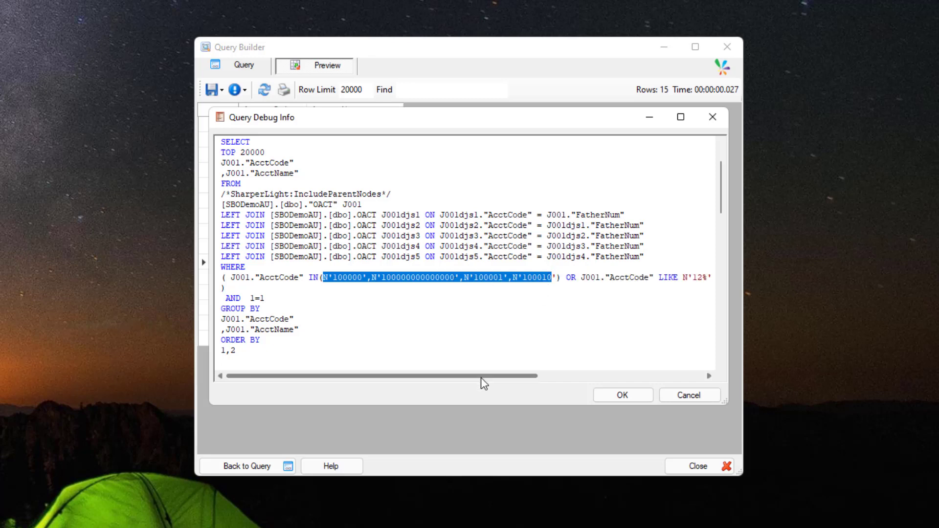
Examine the LIKE, IS NULL and blank-value conditions in the rest of the SQL WHERE clause
{"action": "left_click_drag", "start_coordinate": [487, 378], "coordinate": [579, 351]}
{"action": "left_click", "coordinate": [392, 268]}
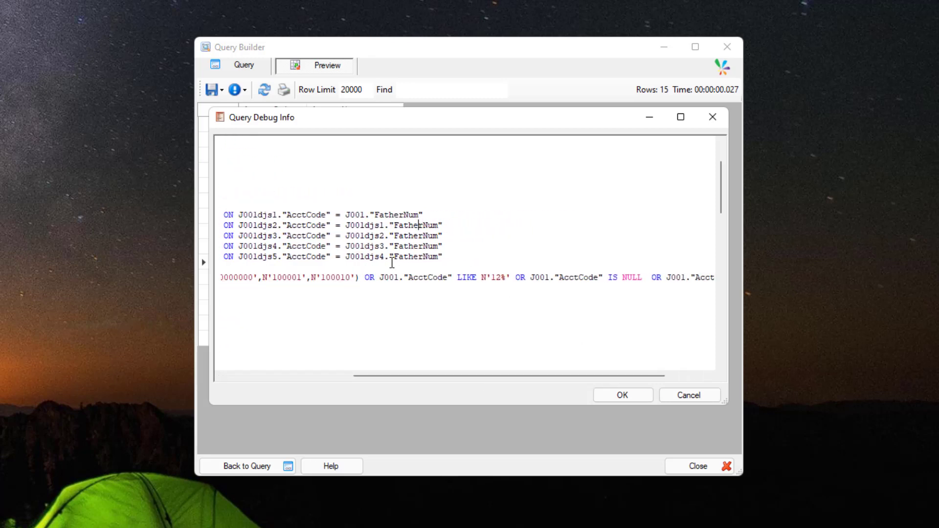
{"action": "left_click_drag", "start_coordinate": [380, 278], "coordinate": [446, 279]}
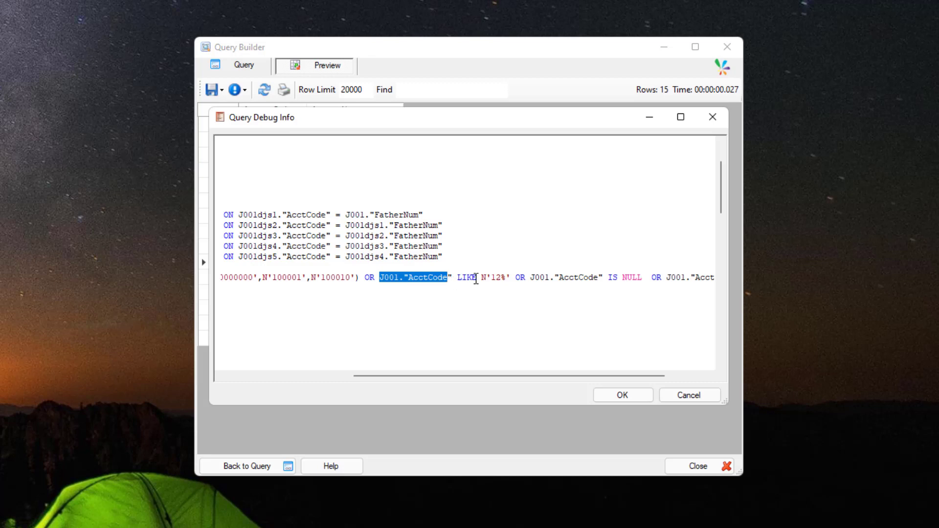
{"action": "left_click", "coordinate": [462, 277]}
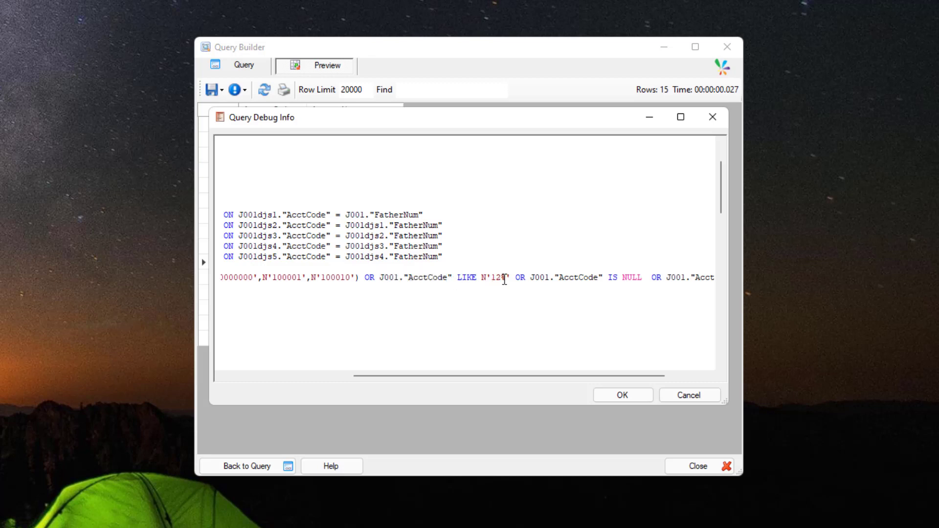
{"action": "left_click_drag", "start_coordinate": [500, 278], "coordinate": [526, 283]}
{"action": "left_click", "coordinate": [499, 277]}
{"action": "left_click_drag", "start_coordinate": [486, 375], "coordinate": [524, 375]}
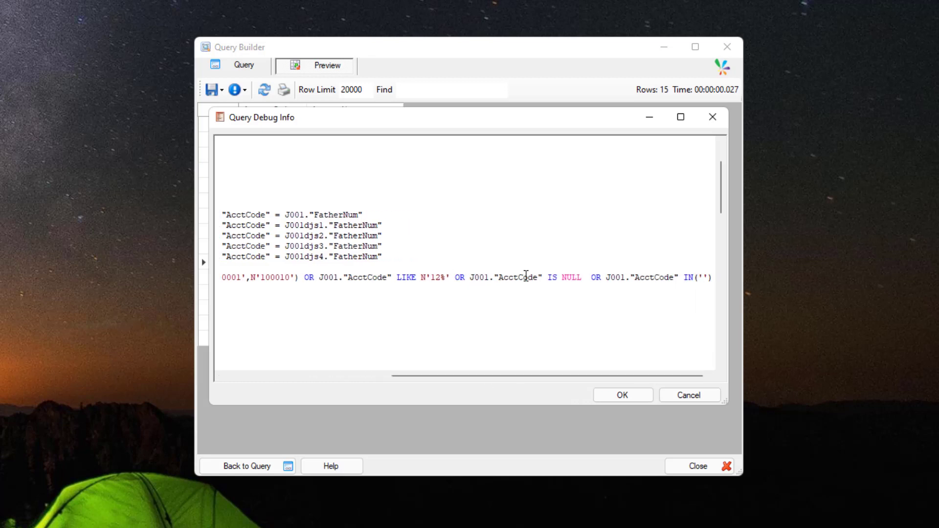
{"action": "left_click", "coordinate": [571, 277]}
{"action": "double_click", "coordinate": [701, 278]}
{"action": "key", "text": "Home"}
{"action": "left_click", "coordinate": [248, 278]}
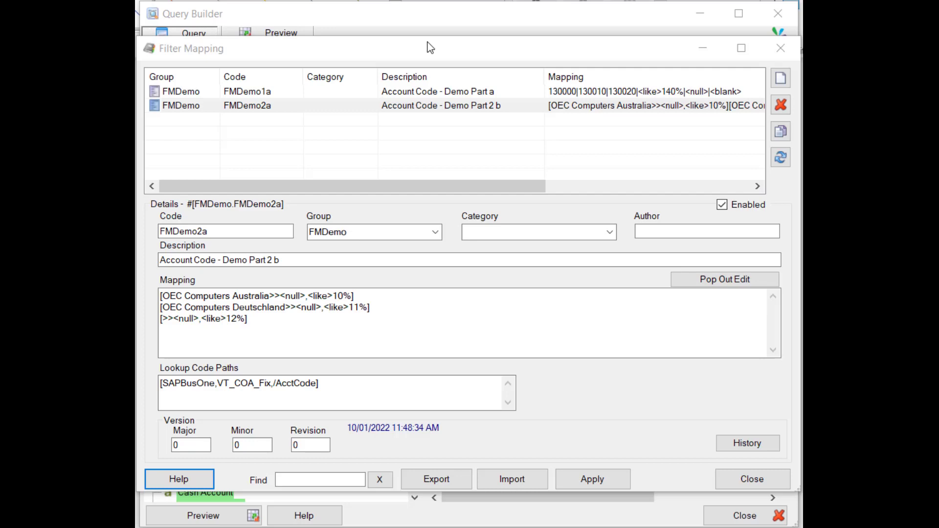
Go through the FMDemo2a mapping's lines for OEC Computers Australia, OEC Computers Deutschland and the default without a company
{"action": "left_click", "coordinate": [399, 297]}
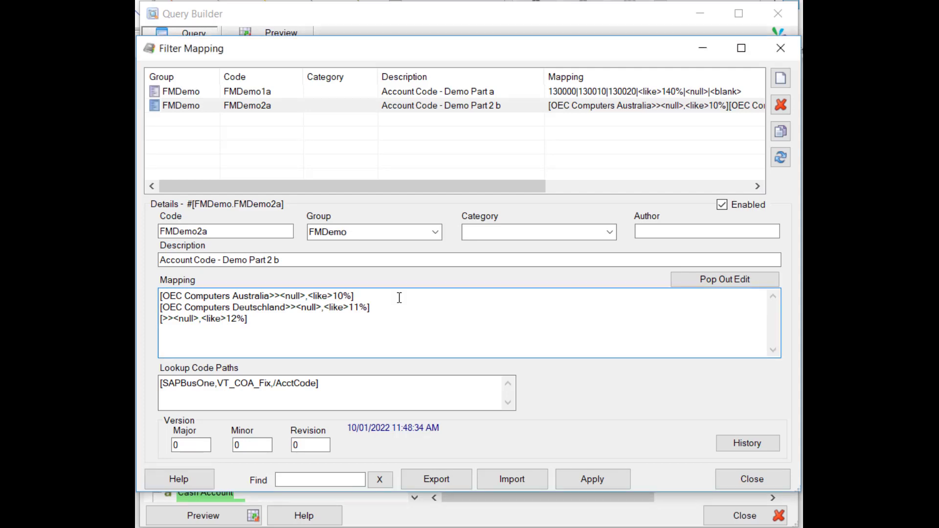
{"action": "key", "text": "Down"}
{"action": "left_click_drag", "start_coordinate": [232, 296], "coordinate": [364, 294]}
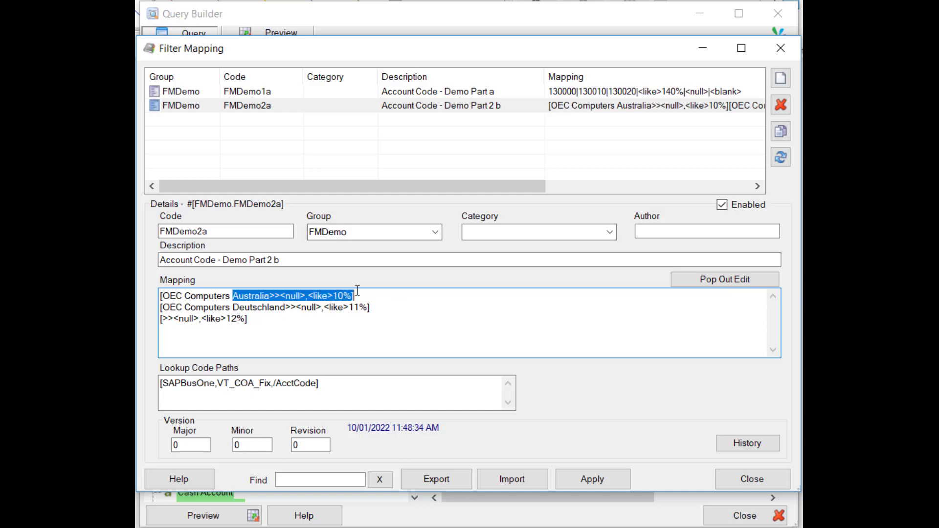
{"action": "double_click", "coordinate": [356, 307]}
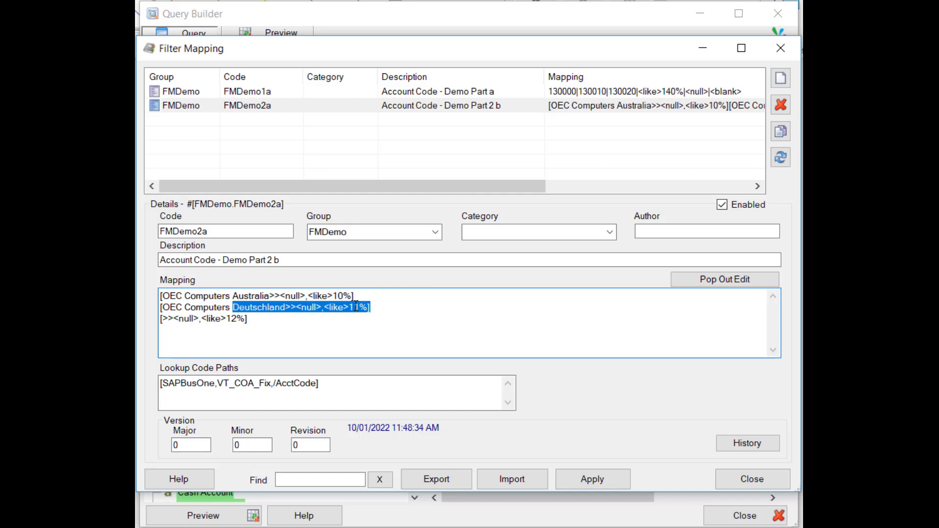
{"action": "double_click", "coordinate": [238, 321]}
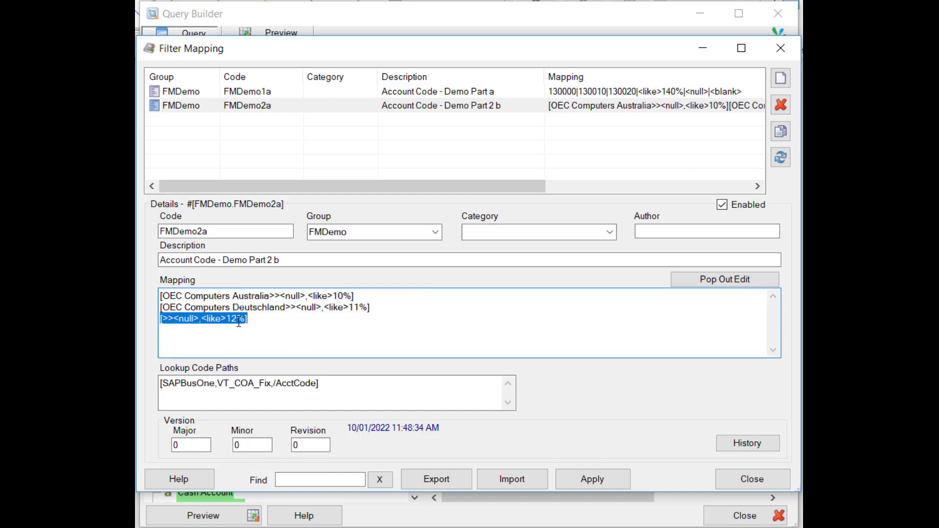
{"action": "key", "text": "Right"}
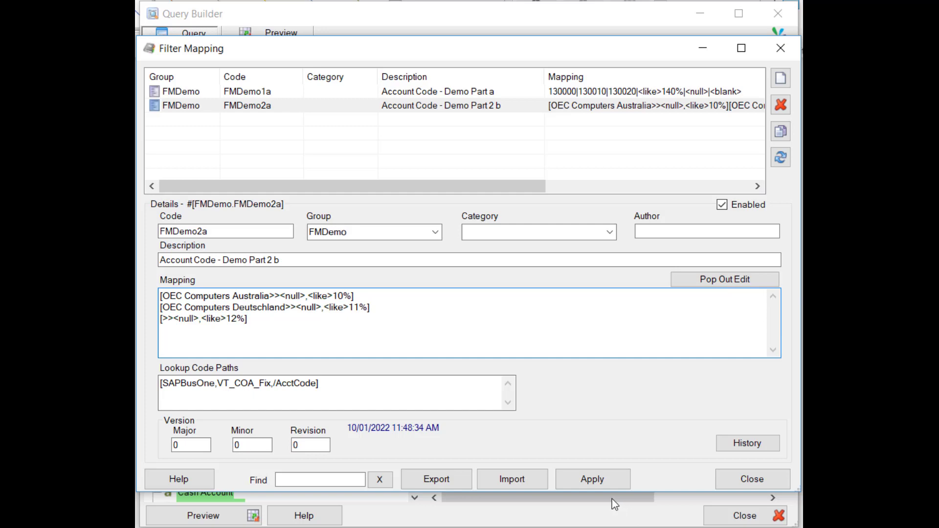
Set the Account Code filter to the applied #[FMDemo.FMDemo2a] mapping and preview the account rows for OEC Computers Australia
{"action": "left_click", "coordinate": [598, 471]}
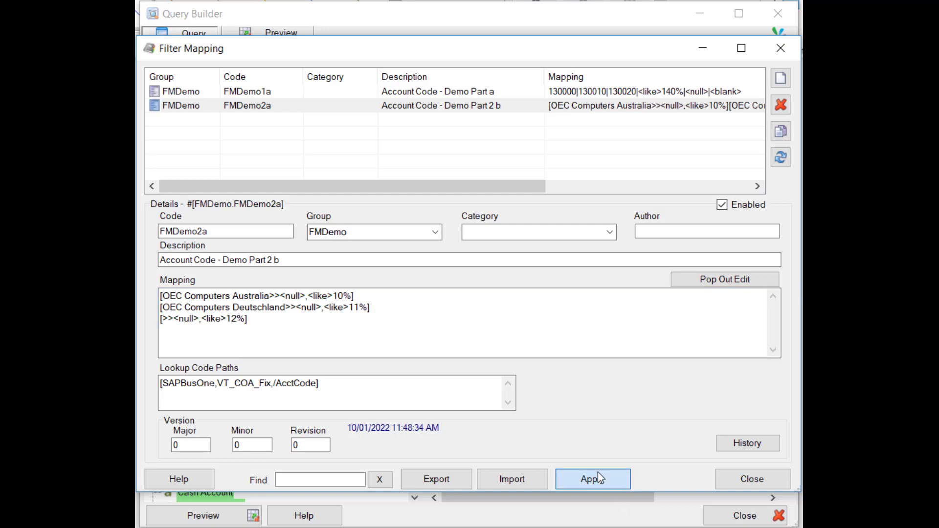
{"action": "left_click", "coordinate": [723, 478]}
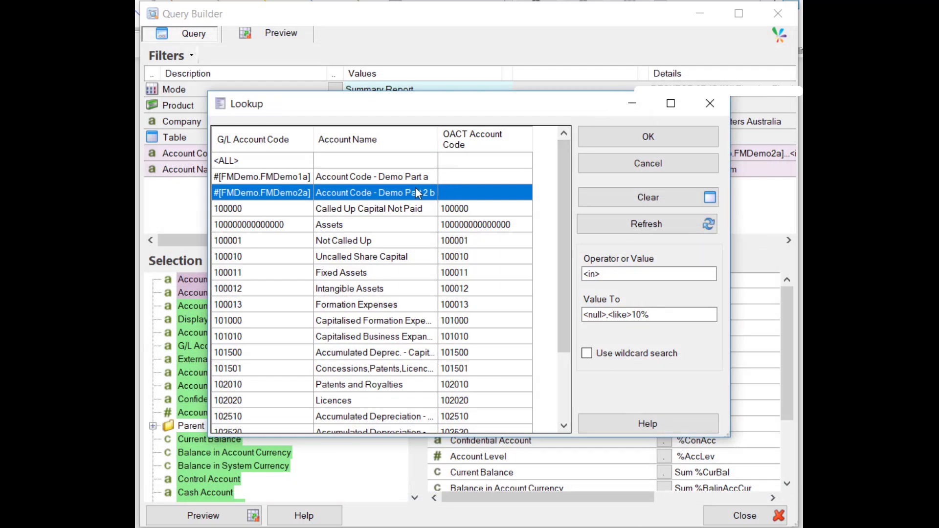
{"action": "left_click", "coordinate": [673, 142]}
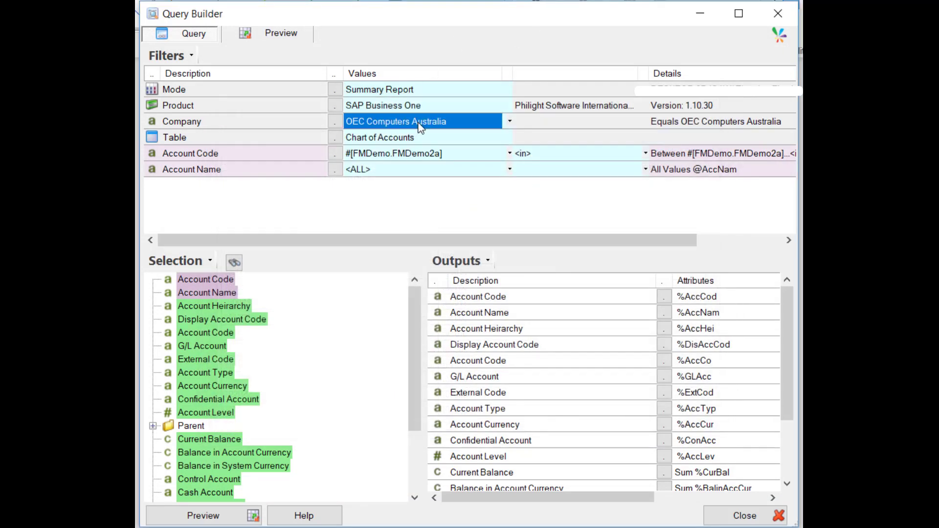
{"action": "left_click", "coordinate": [211, 518]}
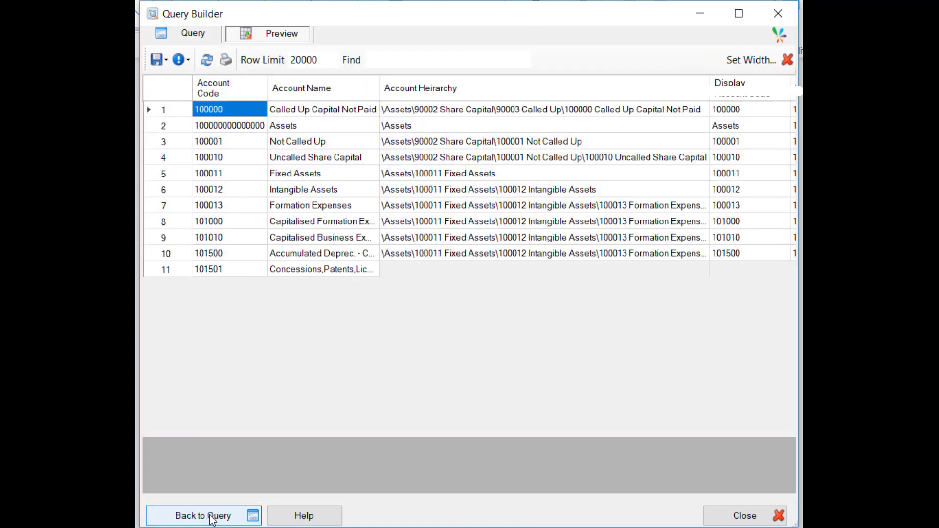
{"action": "left_click", "coordinate": [210, 516]}
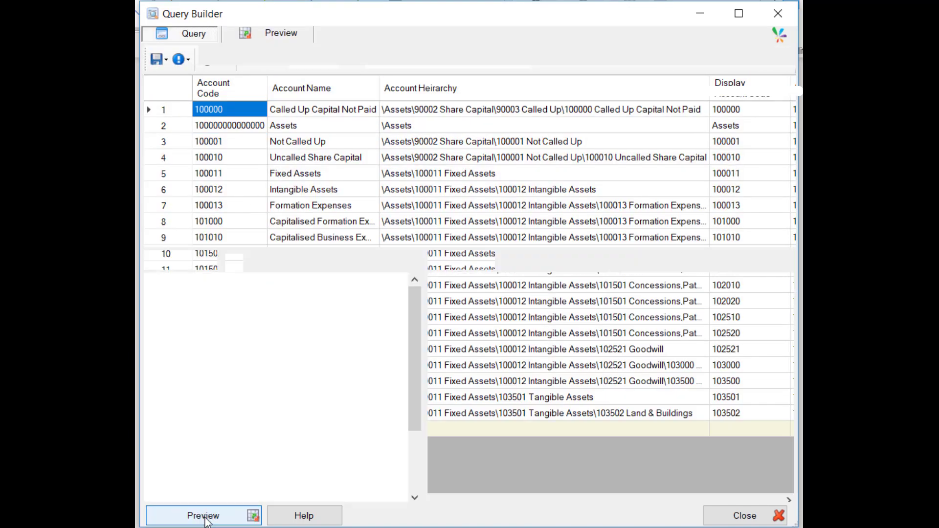
Set the Company filter to OEC Computers Deutschland and preview the account rows for the FMDemo2a mapping
{"action": "double_click", "coordinate": [433, 120]}
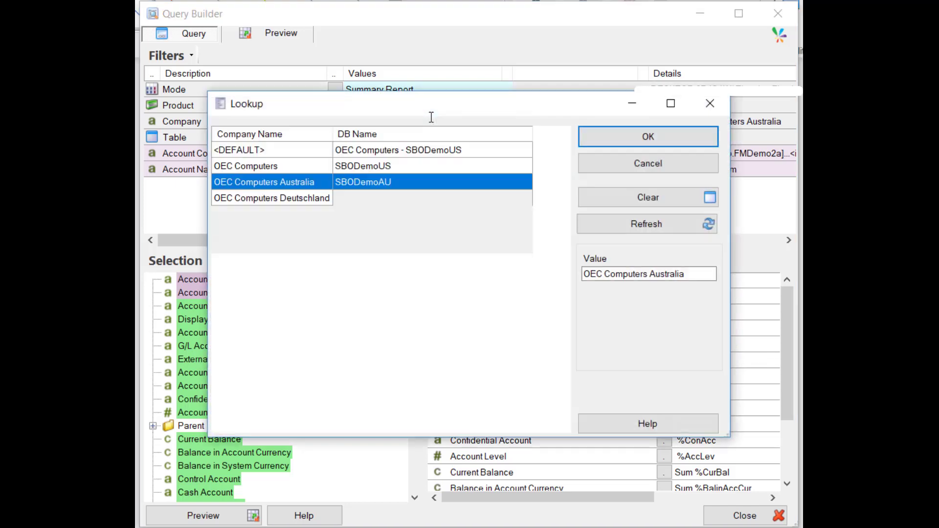
{"action": "left_click", "coordinate": [327, 199]}
{"action": "double_click", "coordinate": [327, 198]}
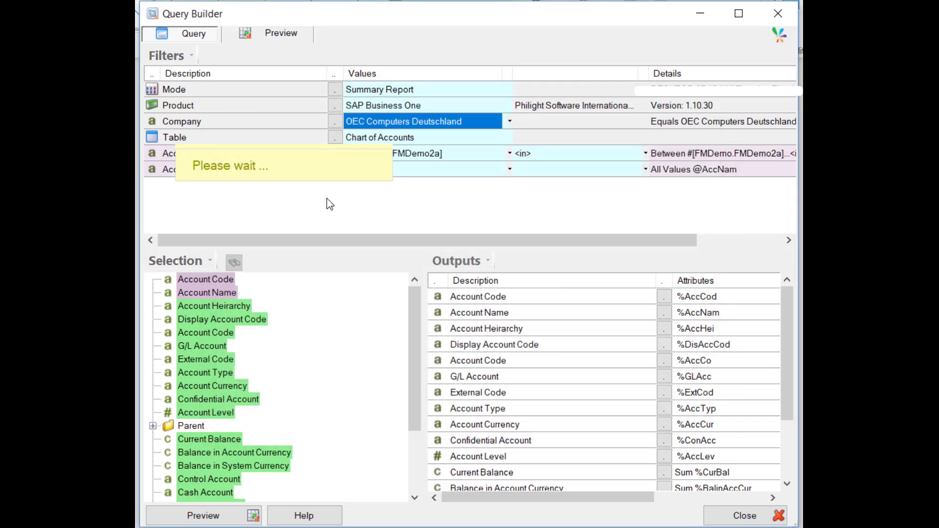
{"action": "left_click", "coordinate": [204, 516]}
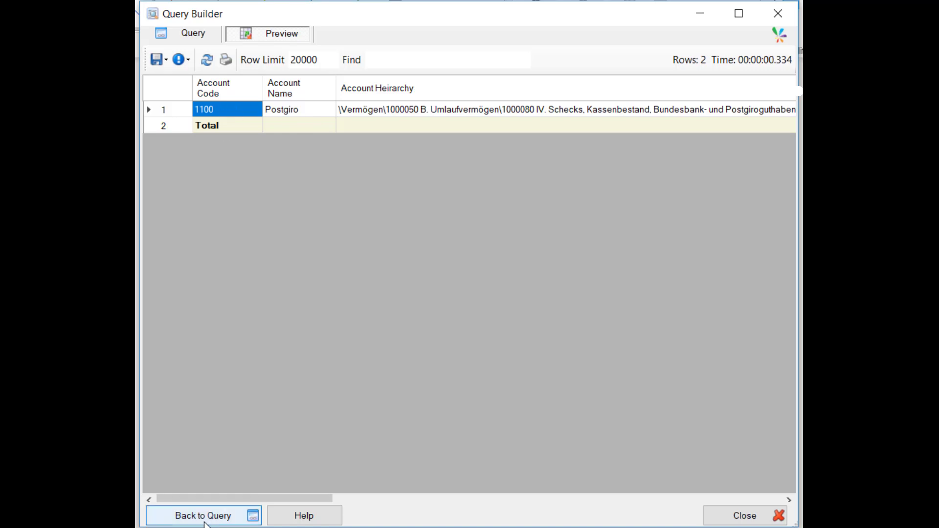
Return to the query, set the Company filter to OECジャパン株式会社 and preview its account rows
{"action": "left_click", "coordinate": [235, 515]}
{"action": "double_click", "coordinate": [406, 120]}
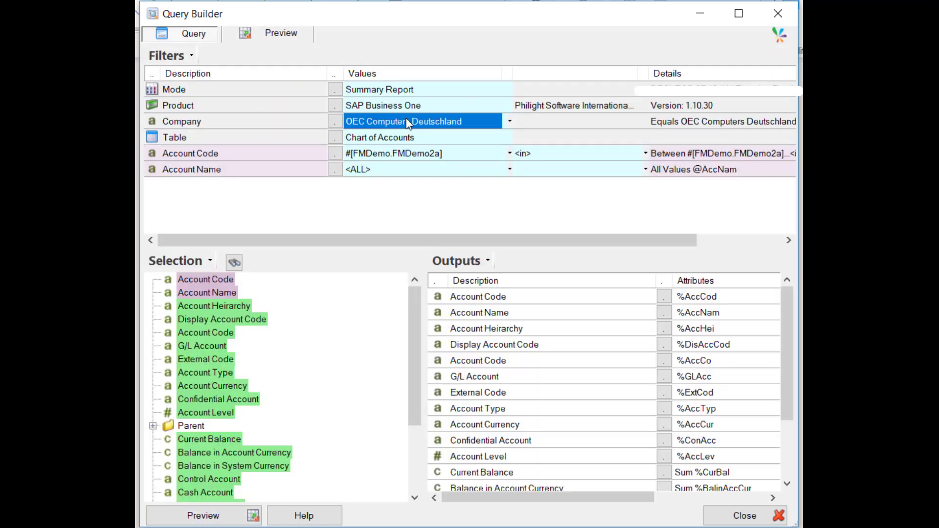
{"action": "double_click", "coordinate": [292, 245]}
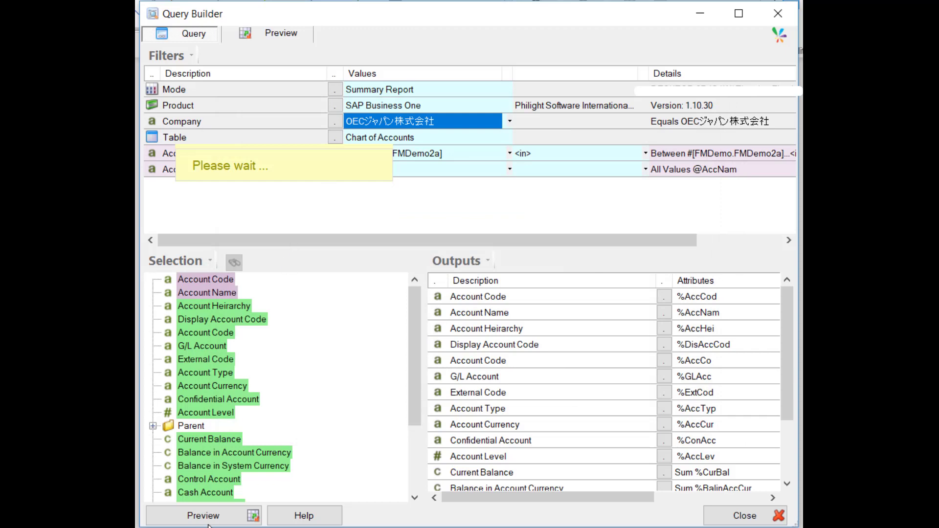
{"action": "left_click", "coordinate": [190, 519]}
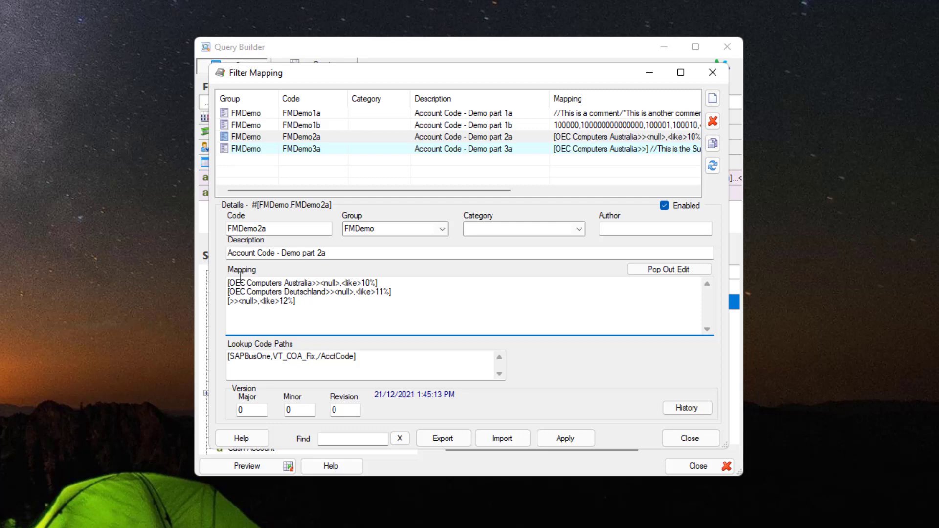
Examine the company names and the <null> and <like> values in the three lines of the FMDemo2a mapping
{"action": "left_click_drag", "start_coordinate": [230, 281], "coordinate": [315, 301]}
{"action": "left_click", "coordinate": [316, 302]}
{"action": "double_click", "coordinate": [314, 283]}
{"action": "left_click_drag", "start_coordinate": [228, 283], "coordinate": [312, 284]}
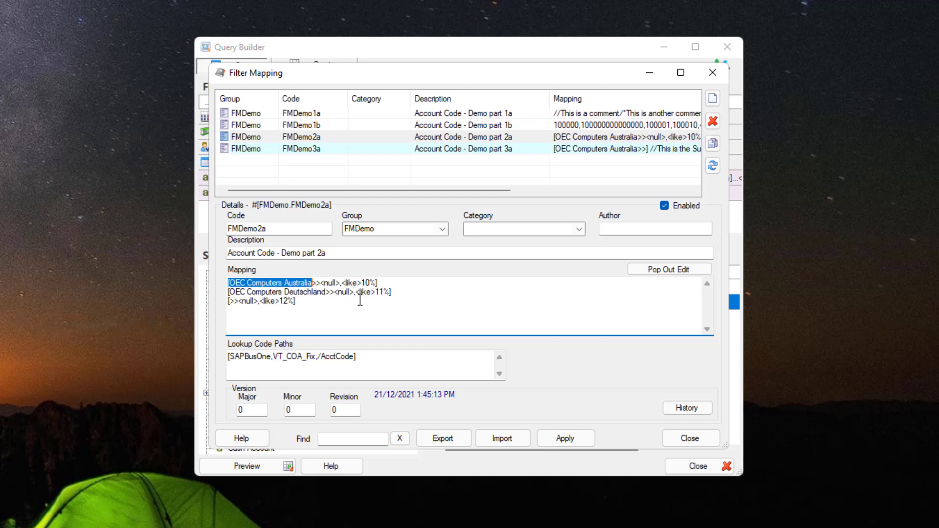
{"action": "left_click", "coordinate": [417, 279]}
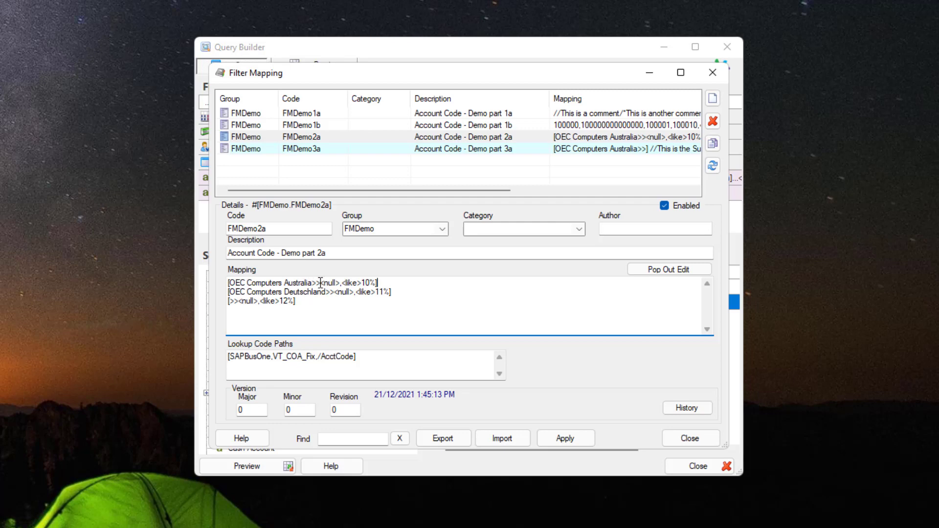
{"action": "left_click_drag", "start_coordinate": [320, 283], "coordinate": [340, 283]}
{"action": "left_click", "coordinate": [380, 284]}
{"action": "left_click_drag", "start_coordinate": [335, 293], "coordinate": [352, 294]}
{"action": "left_click", "coordinate": [391, 292]}
{"action": "left_click_drag", "start_coordinate": [238, 300], "coordinate": [288, 300]}
Apply the FMDemo2a mapping and confirm #[FMDemo.FMDemo2a] as the Account Code filter
{"action": "left_click", "coordinate": [577, 439]}
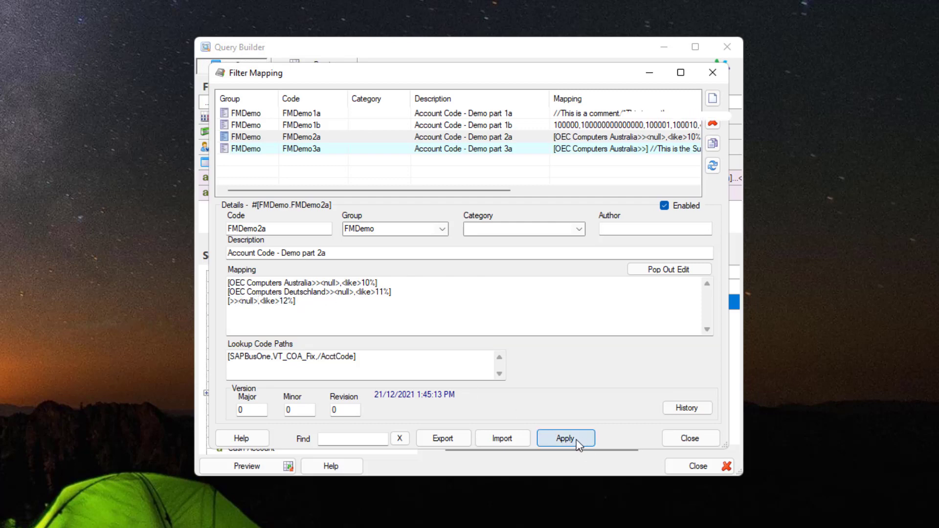
{"action": "left_click", "coordinate": [690, 438]}
{"action": "left_click", "coordinate": [446, 221]}
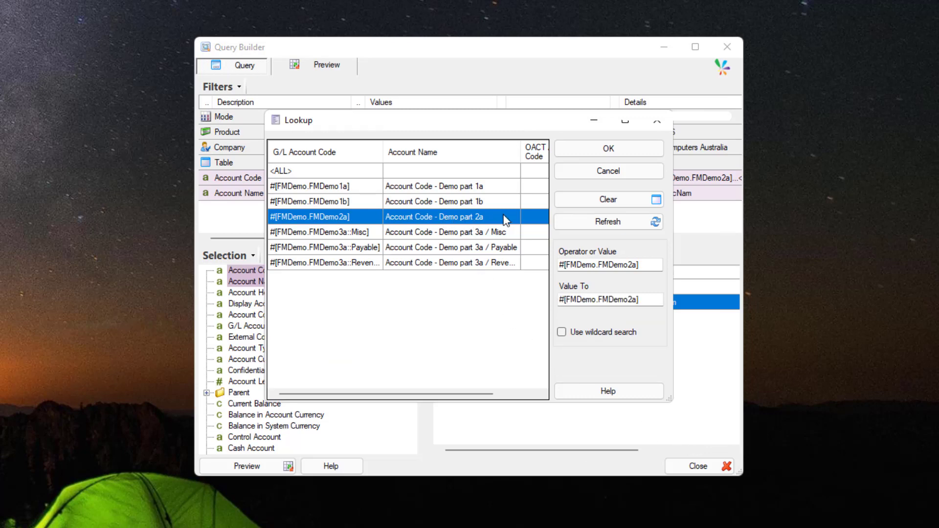
{"action": "left_click", "coordinate": [591, 147]}
Preview the query for OEC Computers Australia and check the account codes in the returned rows
{"action": "left_click", "coordinate": [446, 146]}
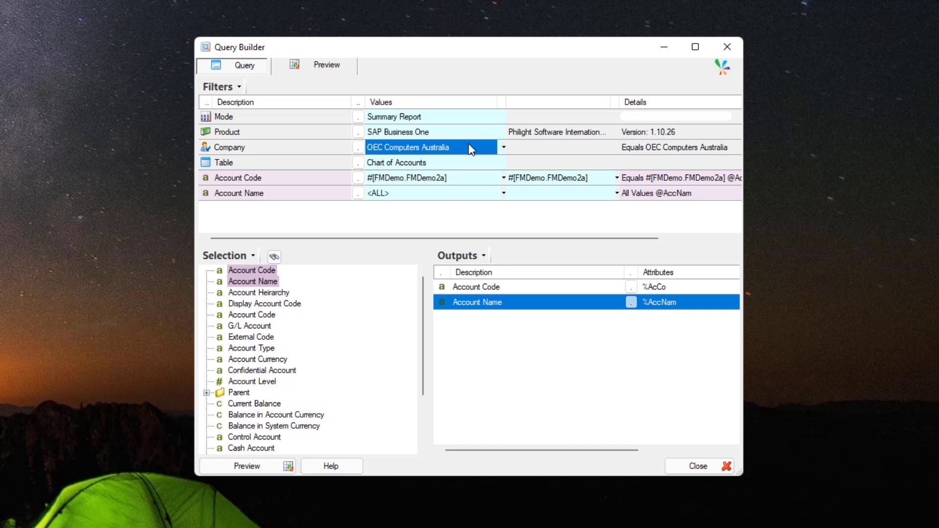
{"action": "left_click", "coordinate": [257, 467]}
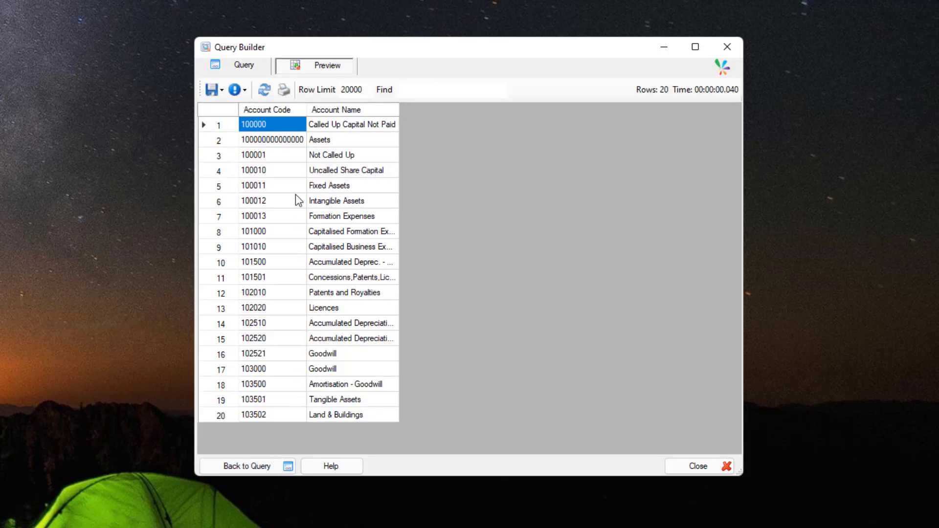
{"action": "left_click", "coordinate": [258, 413]}
{"action": "left_click", "coordinate": [264, 340]}
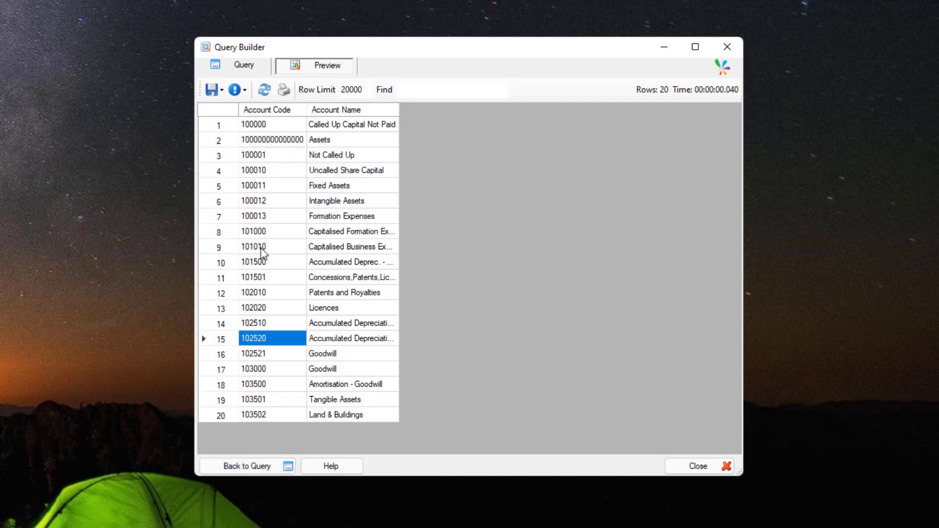
{"action": "left_click", "coordinate": [260, 248]}
{"action": "left_click", "coordinate": [259, 155]}
Return to the query, switch the Company filter to OEC Computers Deutschland and preview the result
{"action": "left_click", "coordinate": [230, 465]}
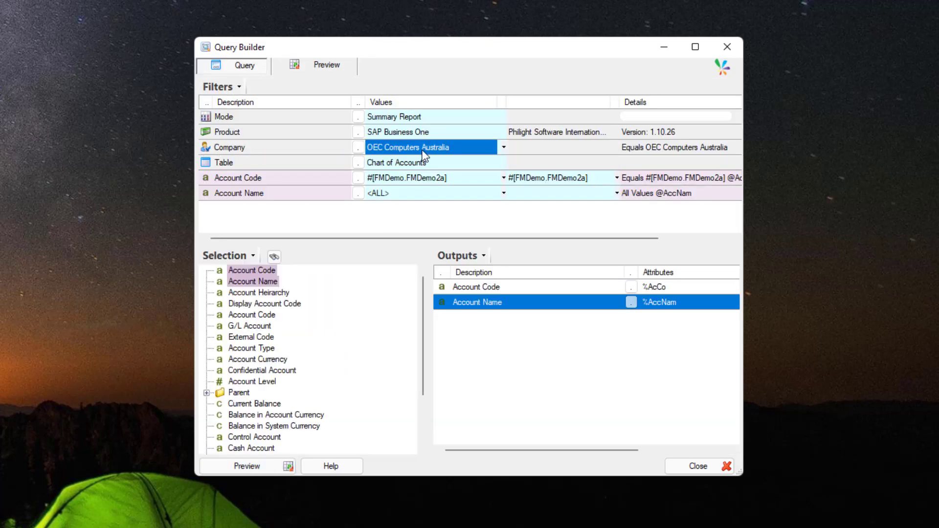
{"action": "left_click", "coordinate": [419, 147]}
{"action": "double_click", "coordinate": [400, 207]}
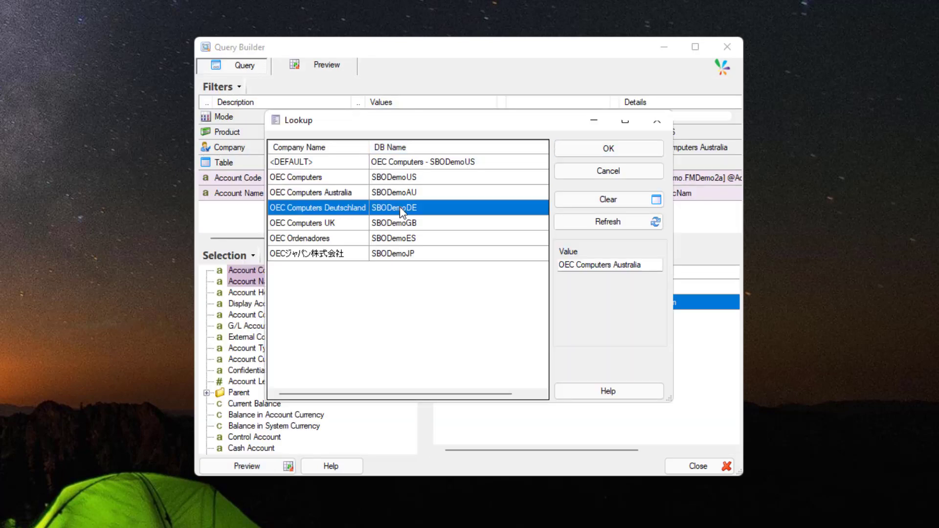
{"action": "left_click", "coordinate": [266, 465]}
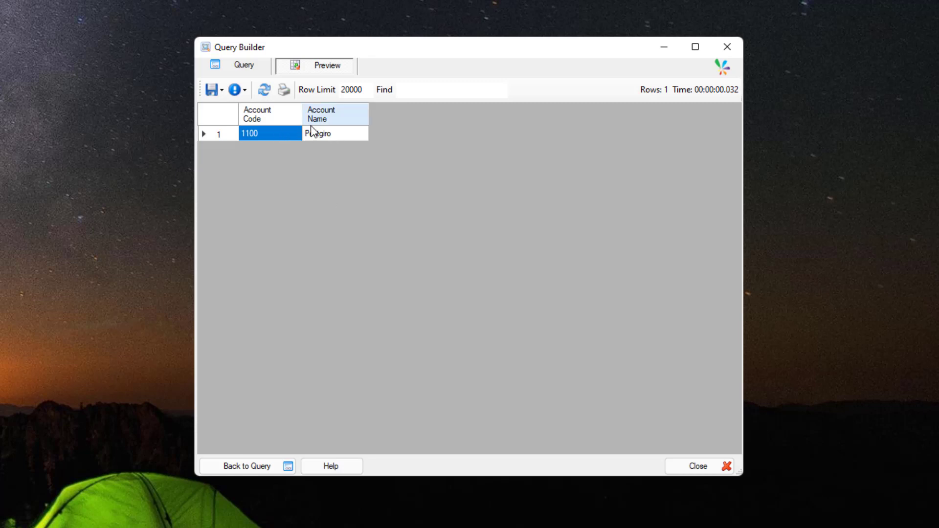
Switch the Company filter to OECジャパン株式会社, preview the query and check the returned account codes
{"action": "left_click", "coordinate": [246, 466]}
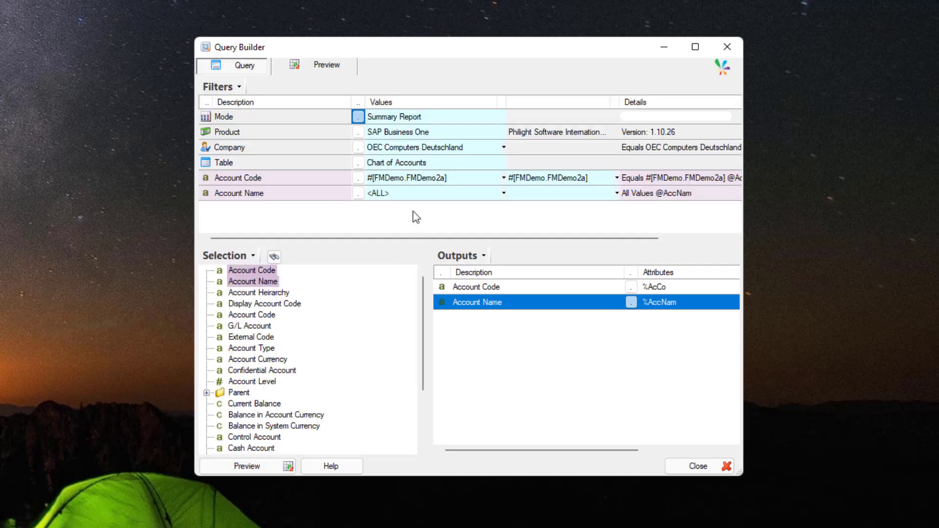
{"action": "double_click", "coordinate": [398, 148]}
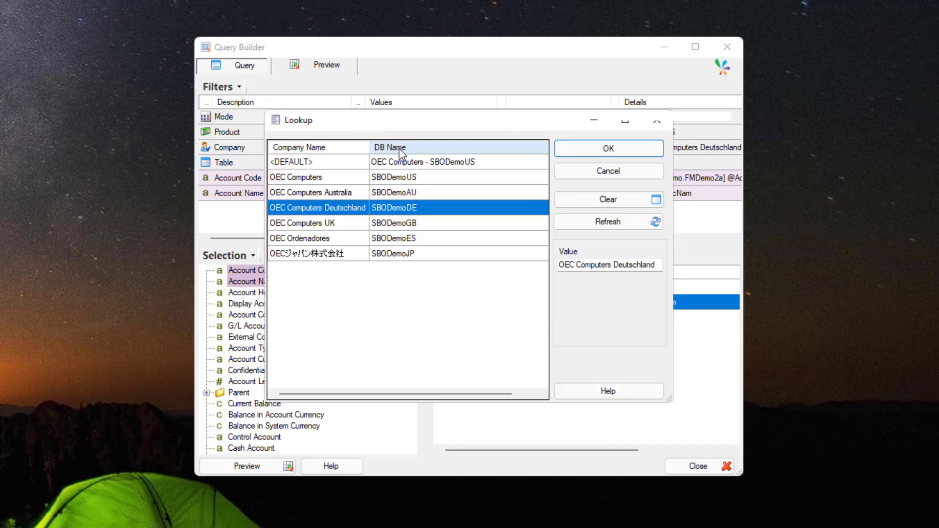
{"action": "double_click", "coordinate": [402, 254]}
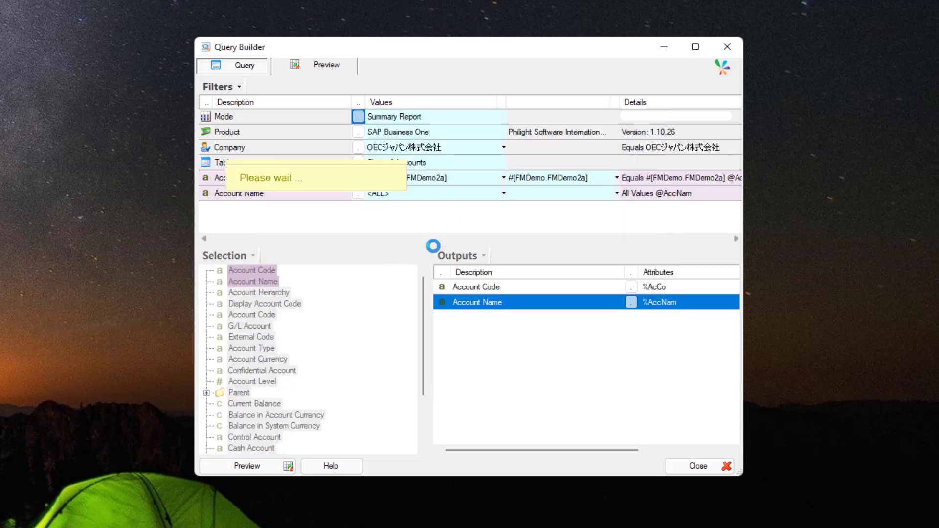
{"action": "left_click", "coordinate": [247, 466]}
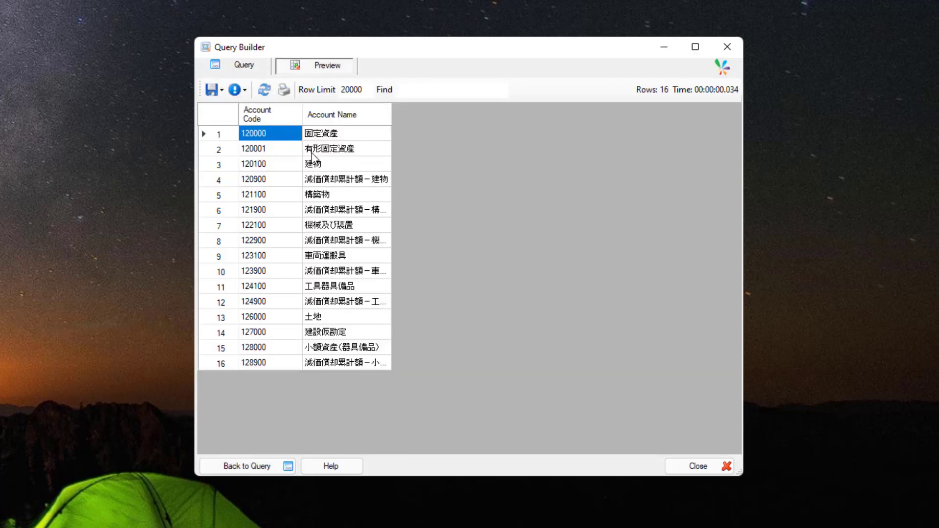
{"action": "left_click", "coordinate": [288, 163]}
{"action": "left_click", "coordinate": [292, 198]}
{"action": "left_click", "coordinate": [289, 256]}
{"action": "left_click", "coordinate": [284, 302]}
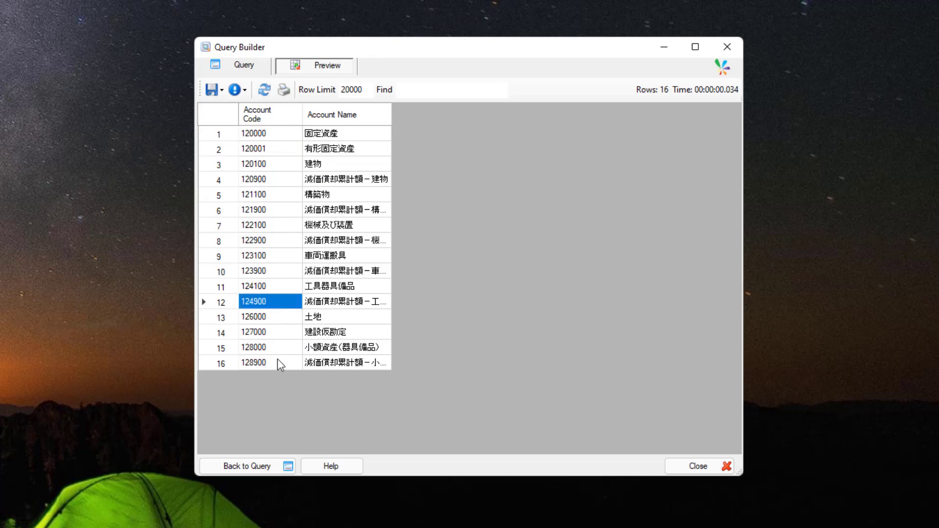
Rerun the preview, show the query's SQL statement and examine the account code condition in the WHERE clause
{"action": "left_click", "coordinate": [262, 464]}
{"action": "left_click", "coordinate": [262, 464]}
{"action": "left_click", "coordinate": [238, 89]}
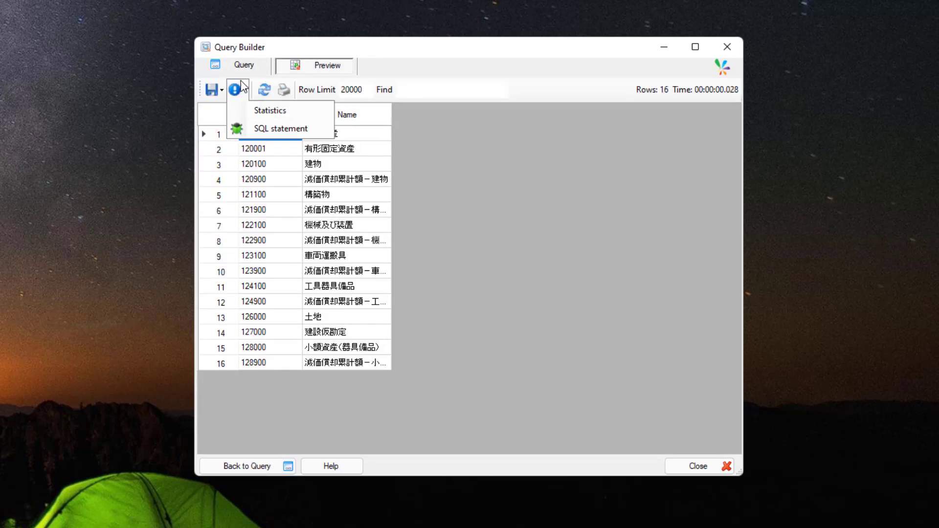
{"action": "left_click", "coordinate": [262, 128]}
{"action": "scroll", "coordinate": [230, 278], "scroll_direction": "down", "scroll_amount": 2}
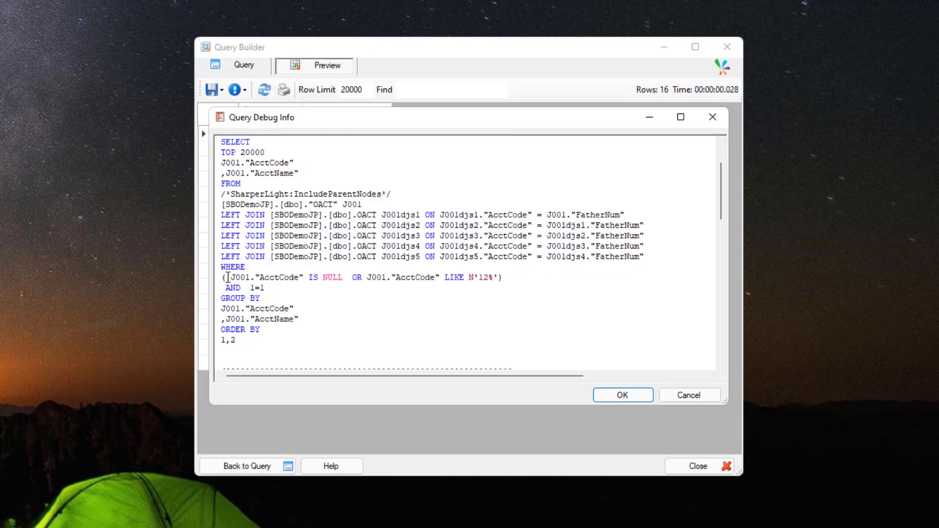
{"action": "left_click_drag", "start_coordinate": [230, 278], "coordinate": [504, 278]}
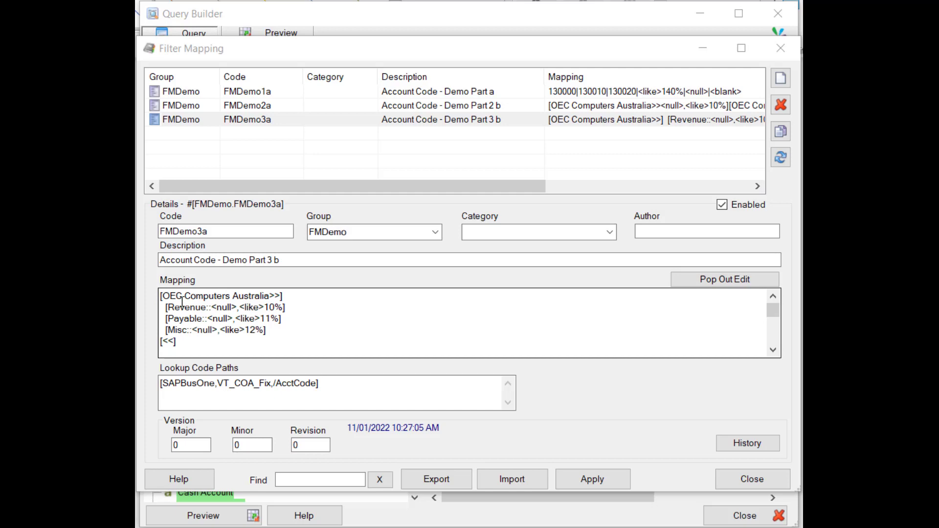
Examine the FMDemo3a mapping's company blocks and their Revenue, Payable and Misc sub-mappings, including the default block without a company
{"action": "left_click", "coordinate": [161, 297]}
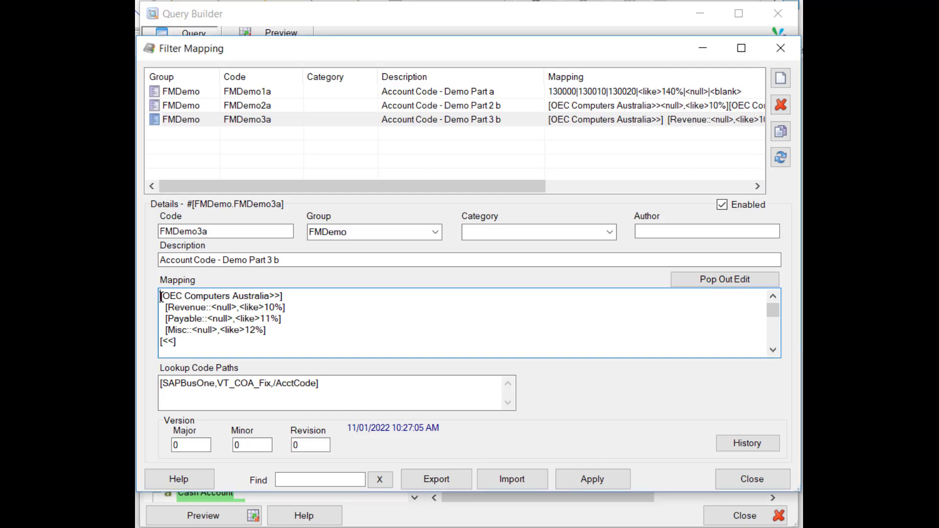
{"action": "left_click_drag", "start_coordinate": [161, 296], "coordinate": [287, 296]}
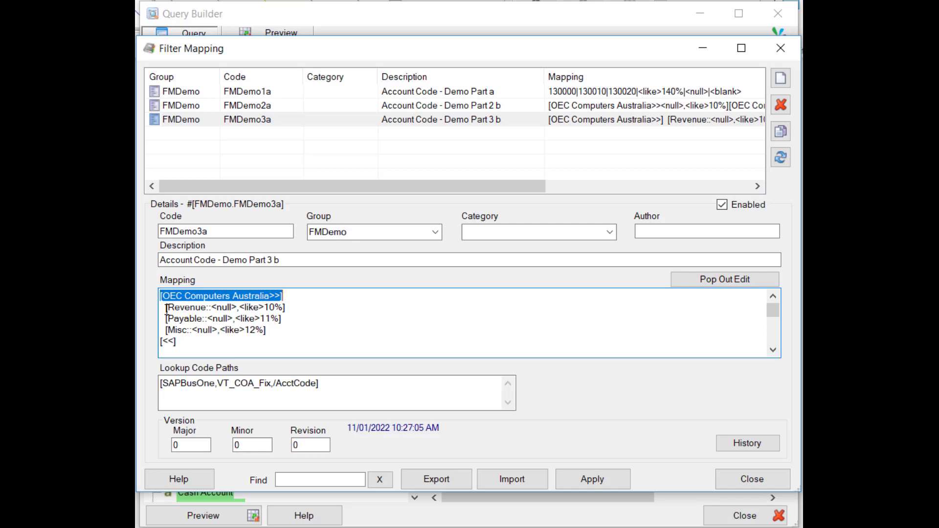
{"action": "left_click_drag", "start_coordinate": [166, 308], "coordinate": [277, 308]}
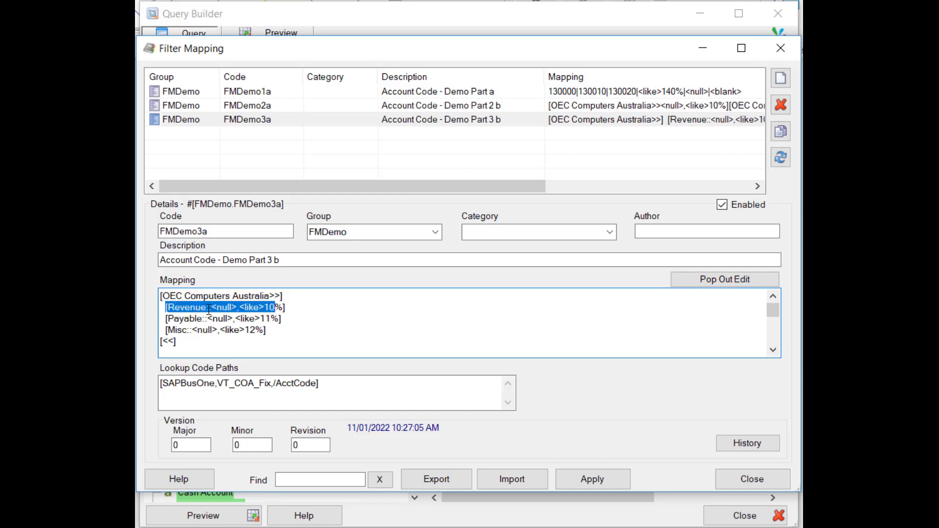
{"action": "left_click", "coordinate": [194, 330]}
{"action": "scroll", "coordinate": [194, 330], "scroll_direction": "down", "scroll_amount": 3}
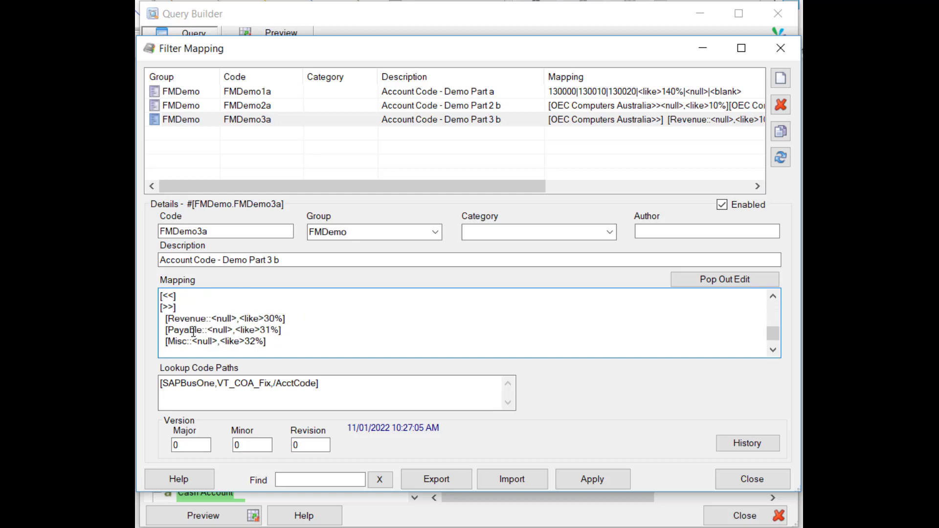
{"action": "scroll", "coordinate": [194, 331], "scroll_direction": "up", "scroll_amount": 3}
{"action": "scroll", "coordinate": [194, 331], "scroll_direction": "up", "scroll_amount": 1}
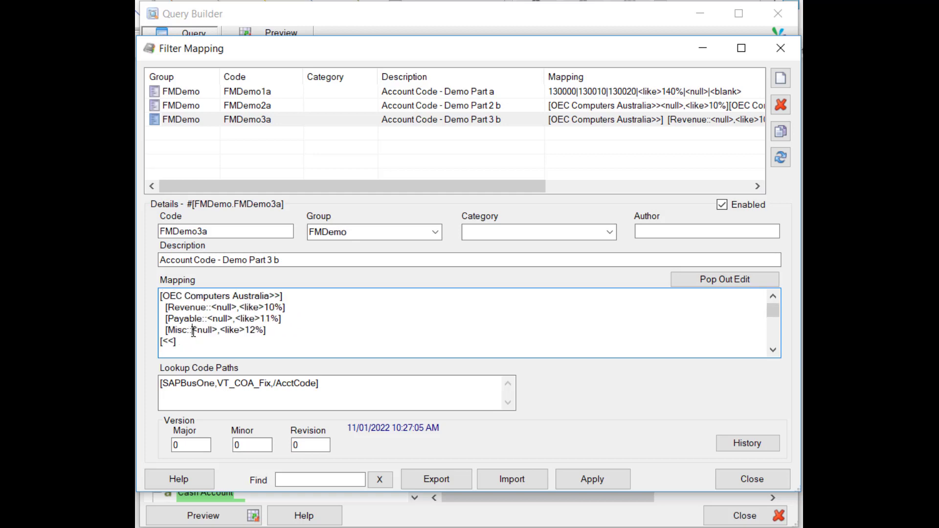
{"action": "left_click", "coordinate": [264, 307]}
Set the Account Code filter to the applied #[FMDemo.FMDemo3a::Misc] sub-mapping and preview the account rows for OEC Computers Australia
{"action": "left_click", "coordinate": [606, 472]}
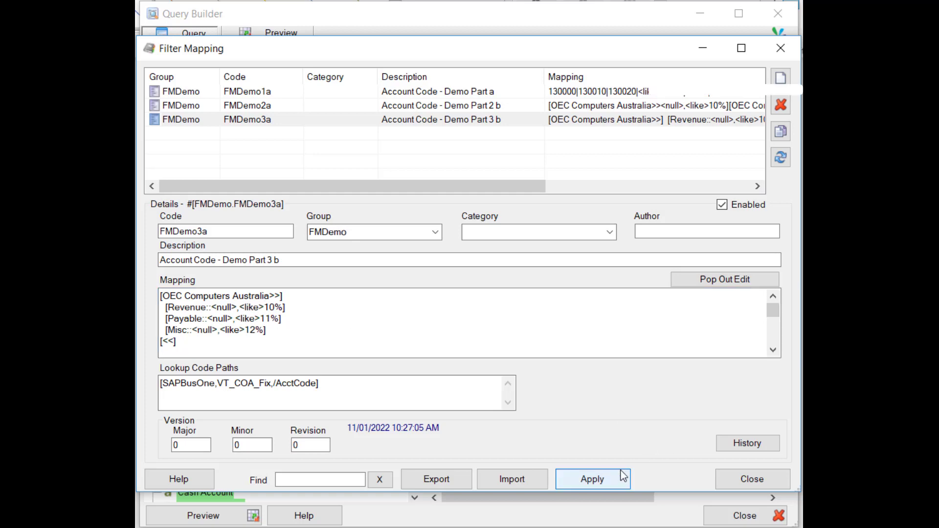
{"action": "left_click", "coordinate": [730, 476]}
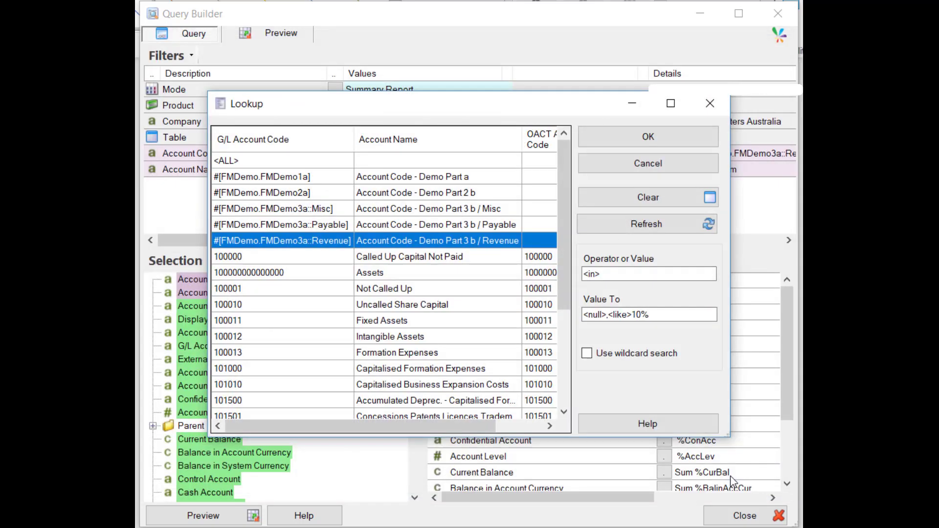
{"action": "left_click", "coordinate": [363, 245]}
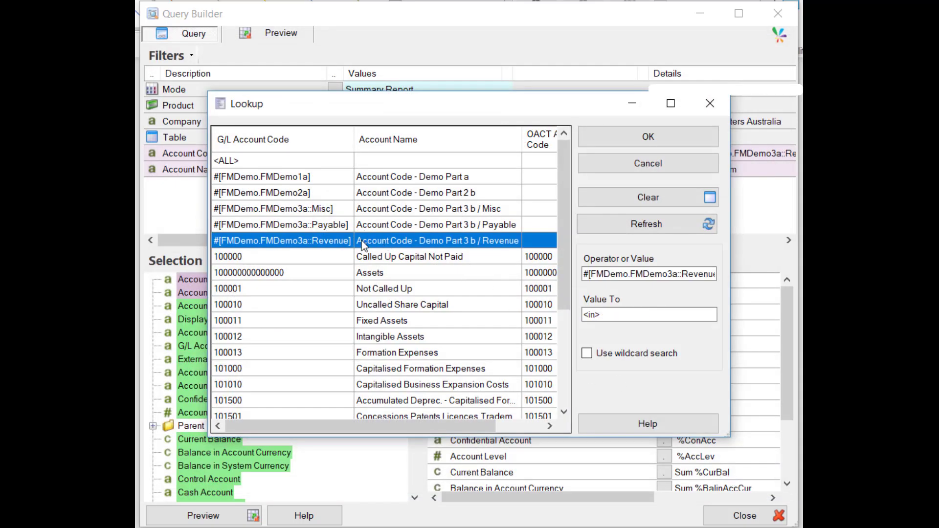
{"action": "left_click", "coordinate": [327, 213]}
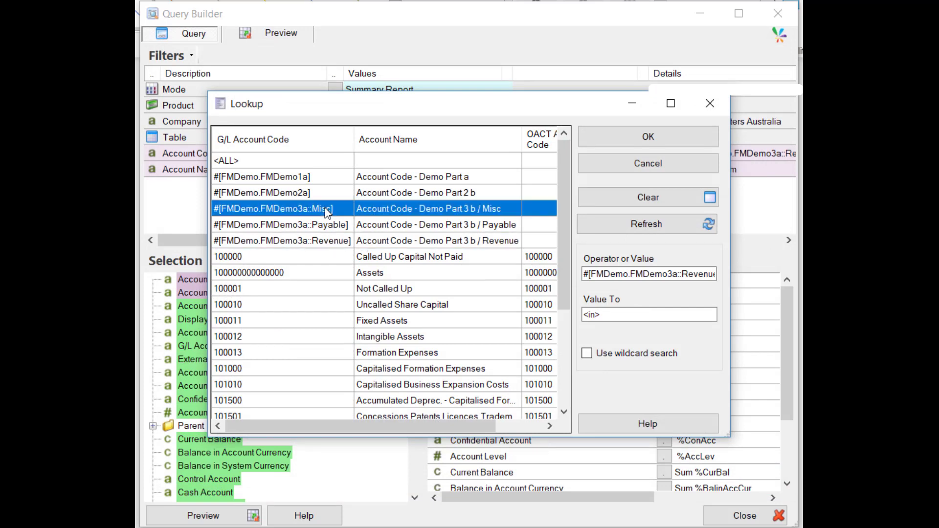
{"action": "left_click", "coordinate": [349, 241]}
{"action": "left_click", "coordinate": [328, 201]}
{"action": "left_click", "coordinate": [353, 225]}
{"action": "left_click", "coordinate": [340, 241]}
{"action": "left_click", "coordinate": [325, 214]}
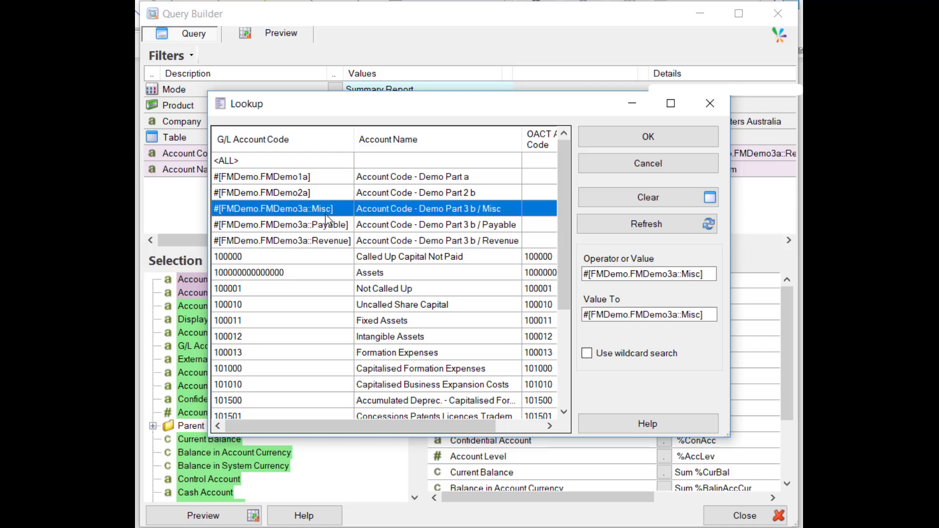
{"action": "left_click", "coordinate": [658, 137]}
{"action": "left_click", "coordinate": [234, 512]}
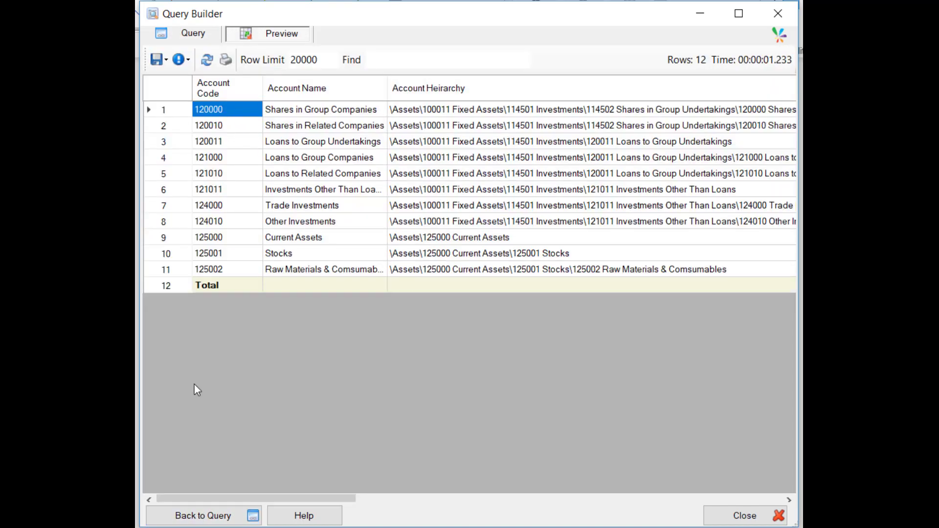
Set the Account Code filter to the #[FMDemo.FMDemo3a::Payable] sub-mapping and preview the matching accounts
{"action": "left_click", "coordinate": [200, 515]}
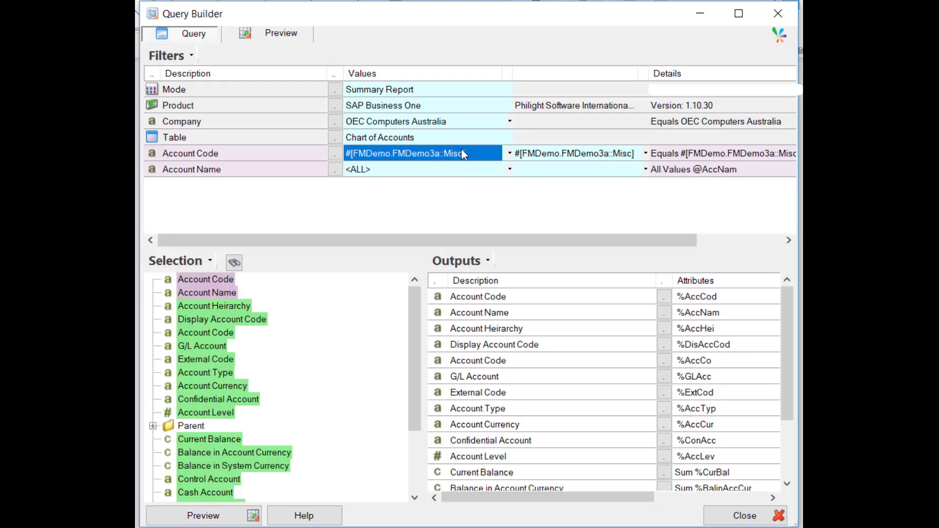
{"action": "double_click", "coordinate": [464, 155]}
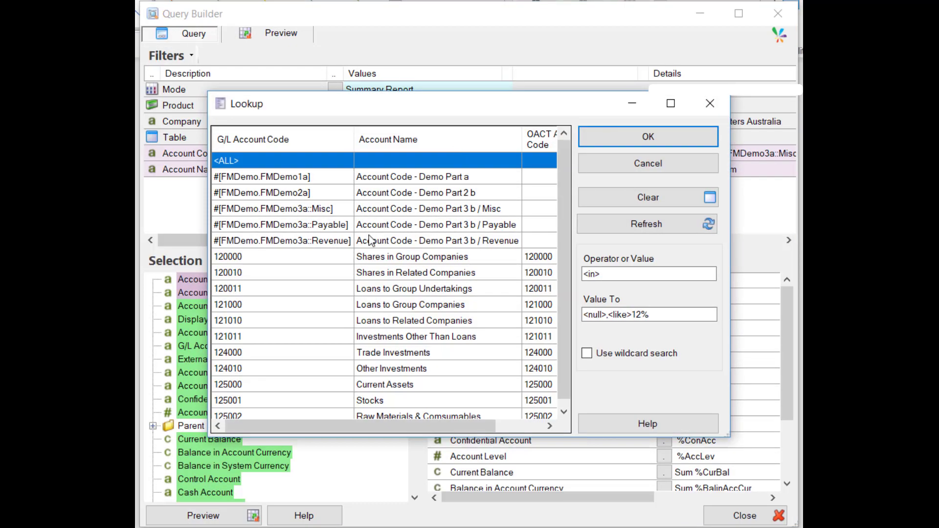
{"action": "left_click", "coordinate": [336, 228]}
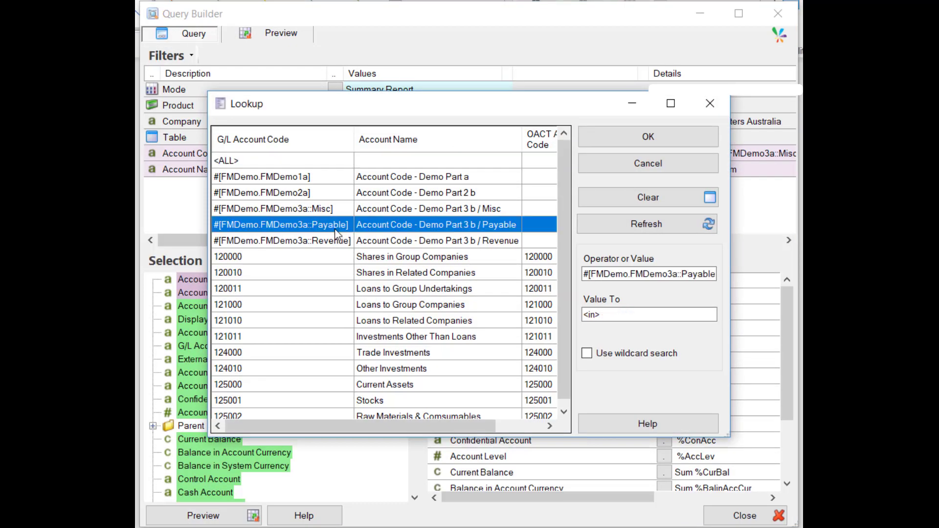
{"action": "left_click", "coordinate": [636, 137]}
{"action": "left_click", "coordinate": [211, 516]}
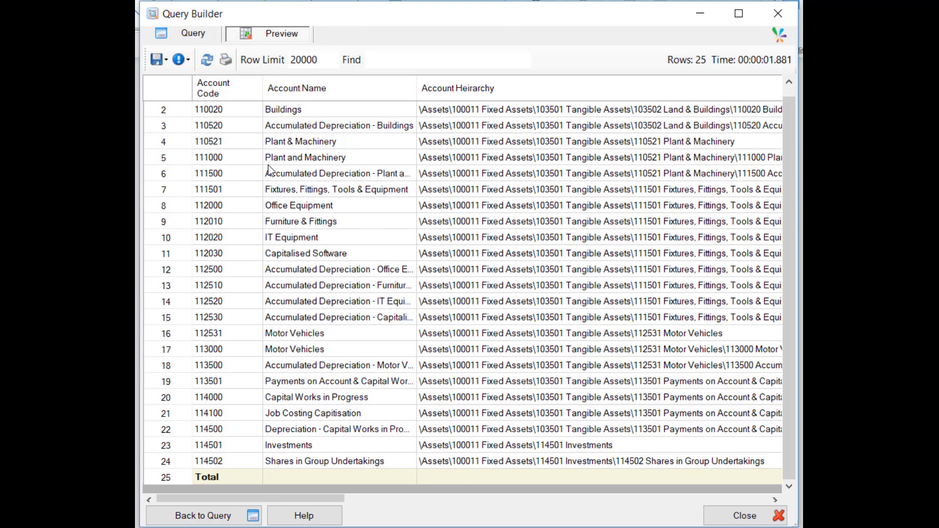
Switch the Account Code filter to the #[FMDemo.FMDemo3a::Revenue] sub-mapping and preview the matching accounts
{"action": "left_click", "coordinate": [156, 516]}
{"action": "left_click", "coordinate": [499, 153]}
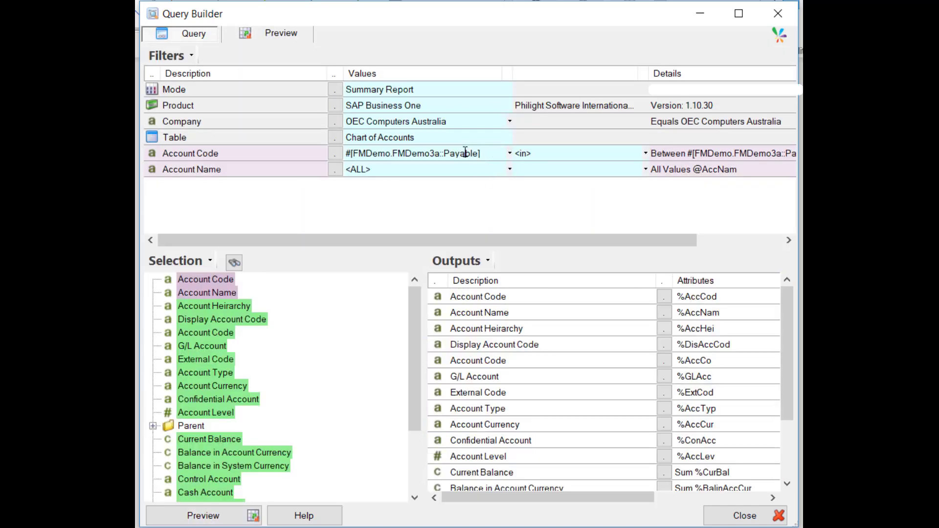
{"action": "left_click", "coordinate": [510, 153]}
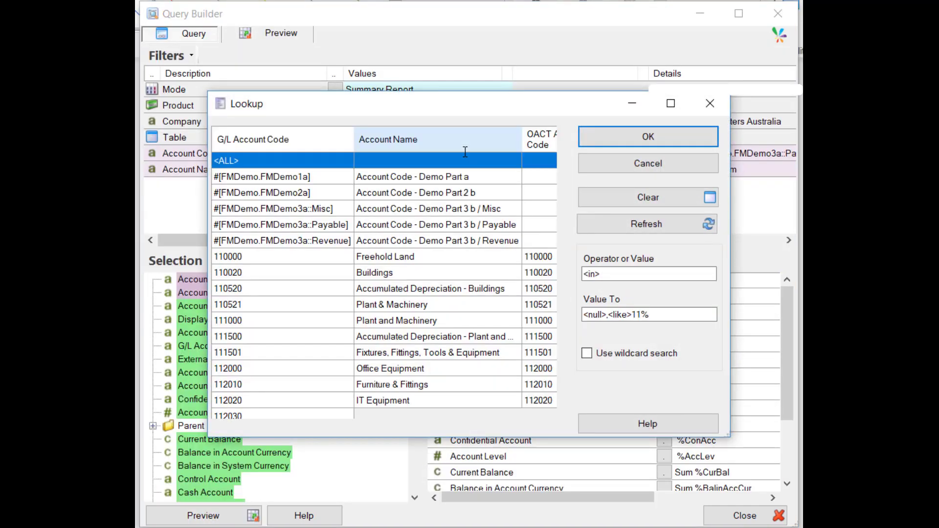
{"action": "left_click", "coordinate": [308, 243]}
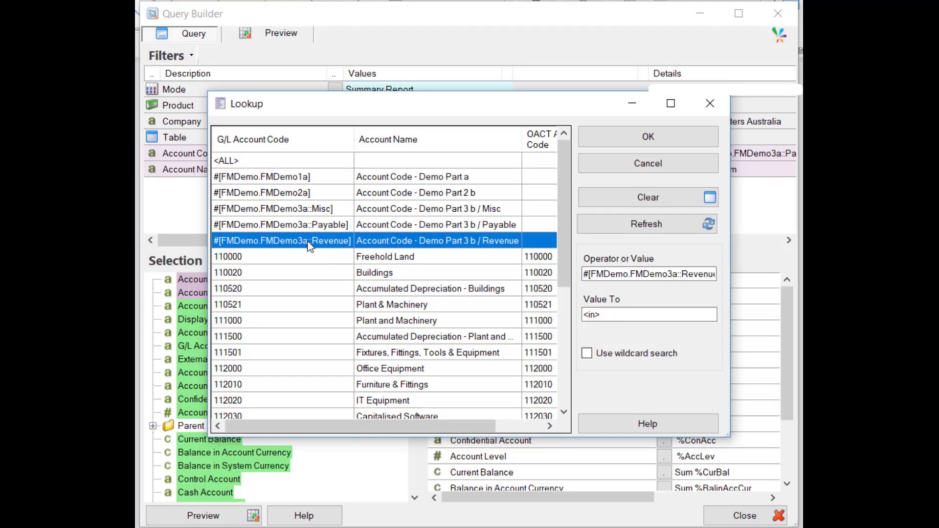
{"action": "left_click", "coordinate": [621, 130]}
{"action": "left_click", "coordinate": [225, 522]}
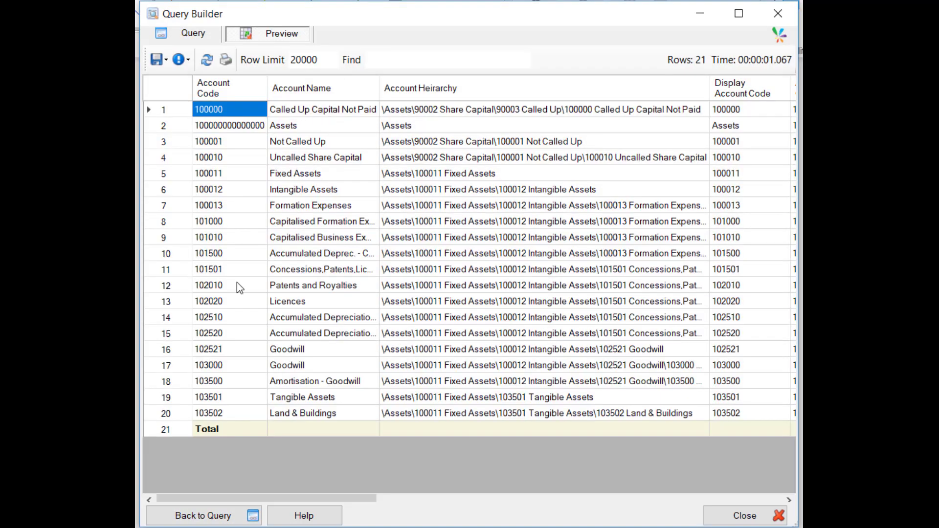
Replace all query outputs with Account Code, Account Name and a second Account Code output
{"action": "left_click", "coordinate": [191, 517]}
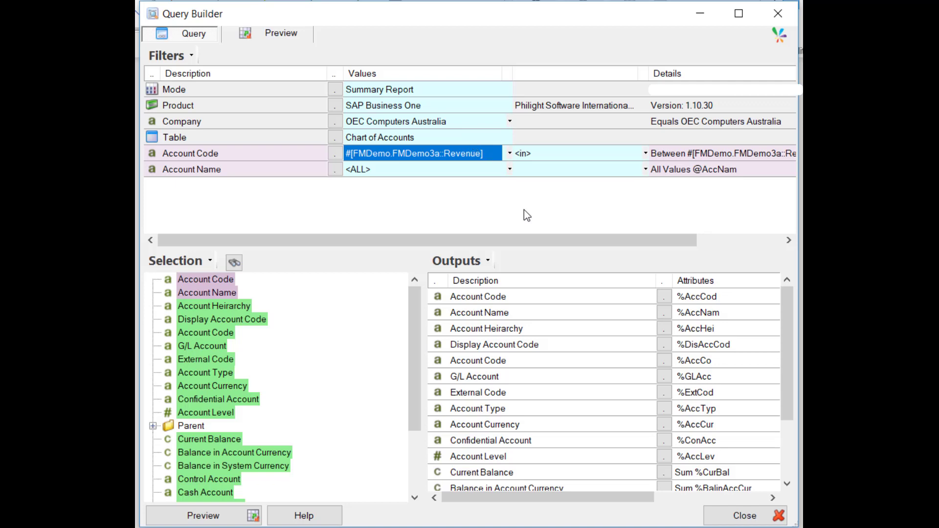
{"action": "left_click", "coordinate": [503, 307]}
{"action": "key", "text": "ctrl+a"}
{"action": "key", "text": "Delete"}
{"action": "left_click_drag", "start_coordinate": [200, 277], "coordinate": [489, 324]}
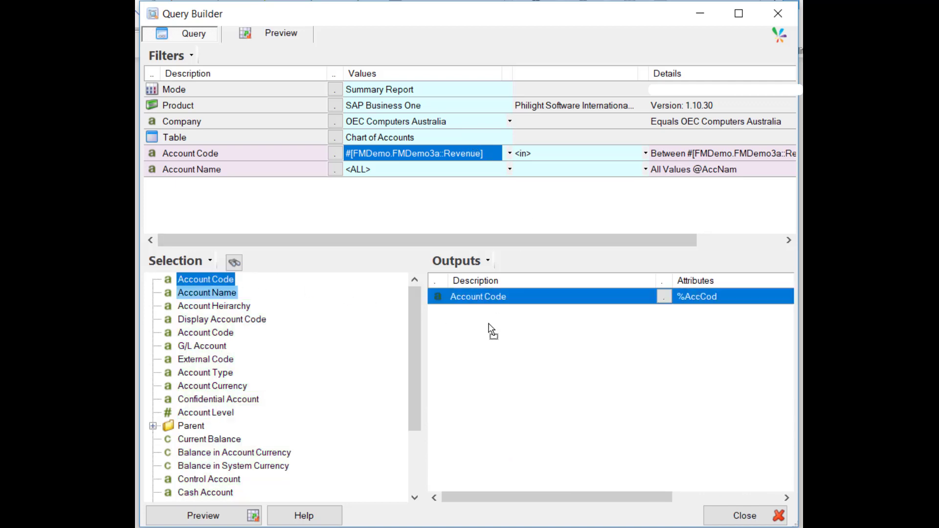
{"action": "left_click_drag", "start_coordinate": [207, 296], "coordinate": [484, 348]}
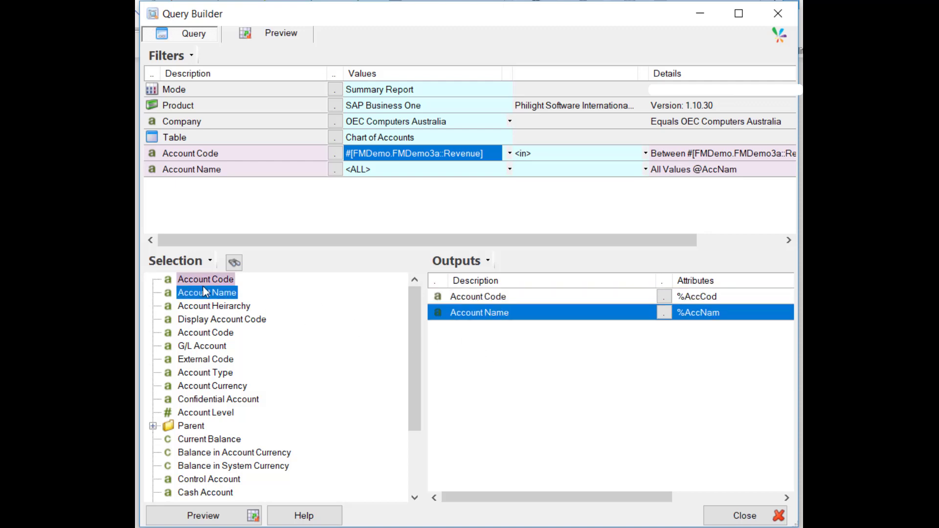
{"action": "left_click_drag", "start_coordinate": [204, 283], "coordinate": [461, 351]}
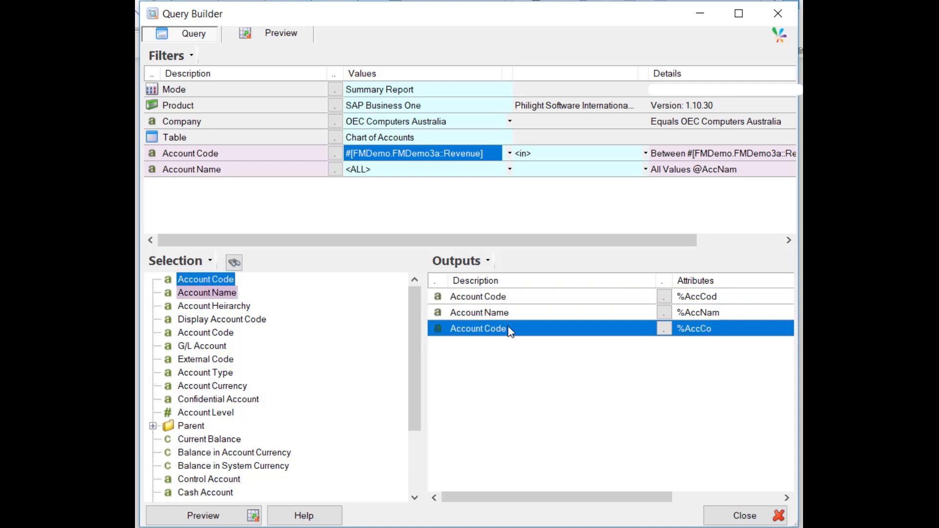
Apply the FMDemo.FMDemo3a filter mapping to the second Account Code output, keeping Unique Code as driver and #[Unique Code] as return value
{"action": "right_click", "coordinate": [485, 334]}
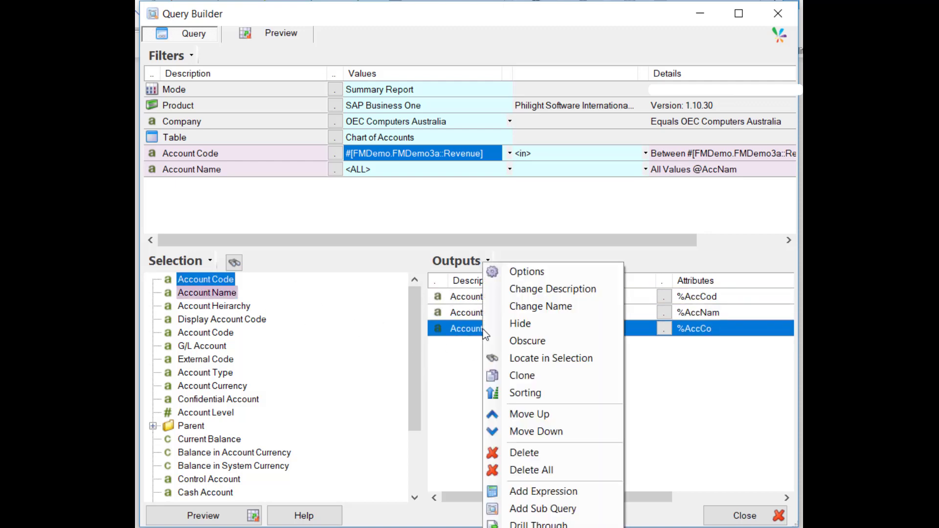
{"action": "left_click", "coordinate": [540, 272]}
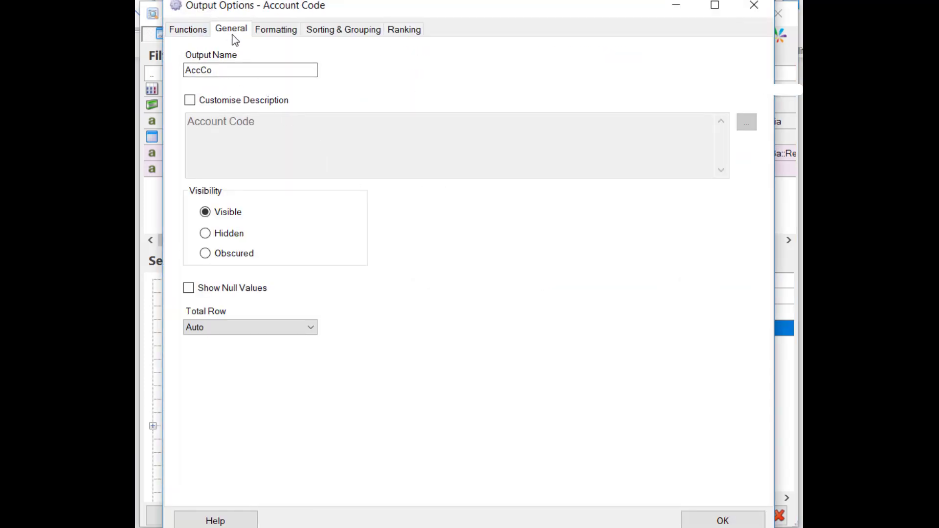
{"action": "left_click", "coordinate": [201, 34]}
{"action": "left_click", "coordinate": [221, 32]}
{"action": "left_click", "coordinate": [198, 33]}
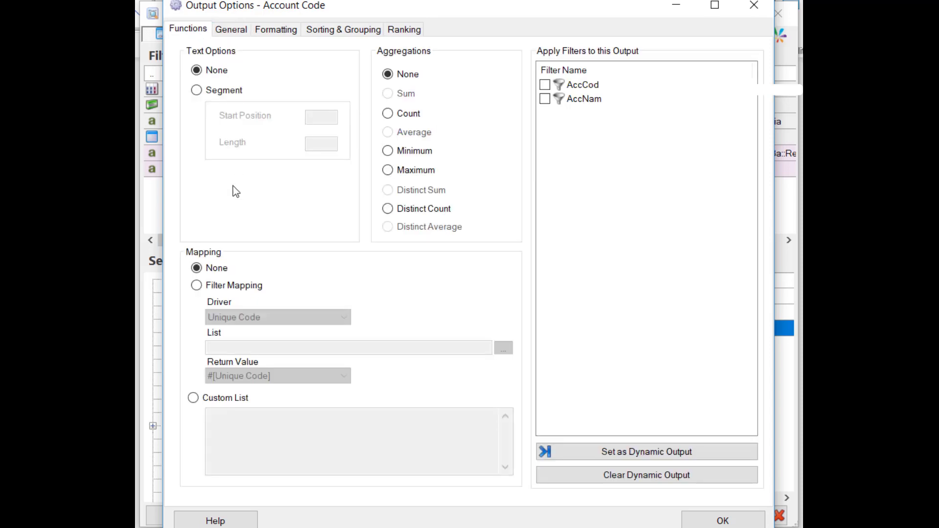
{"action": "left_click", "coordinate": [196, 286]}
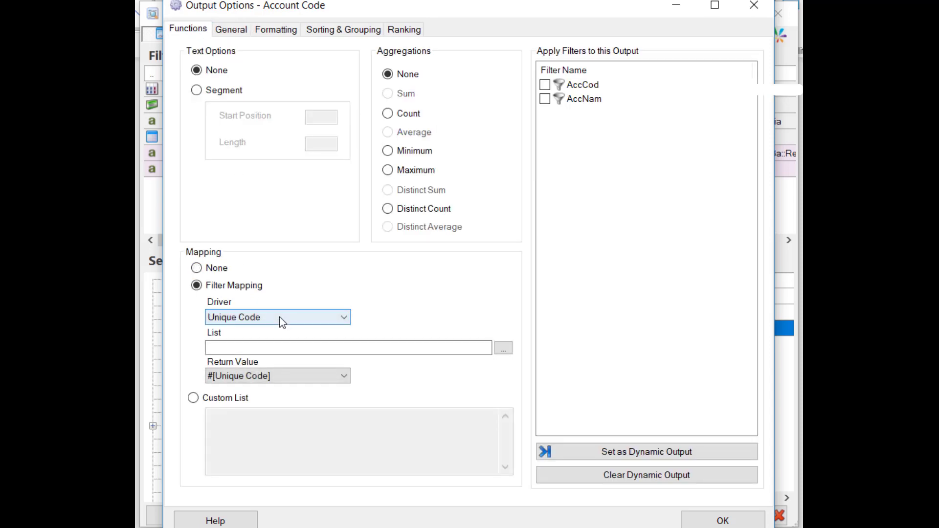
{"action": "left_click", "coordinate": [502, 348]}
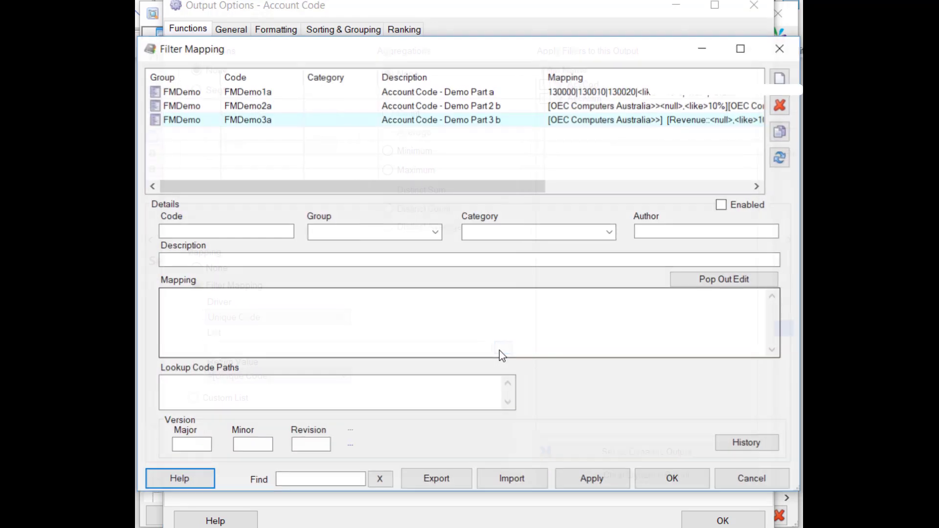
{"action": "left_click", "coordinate": [259, 122]}
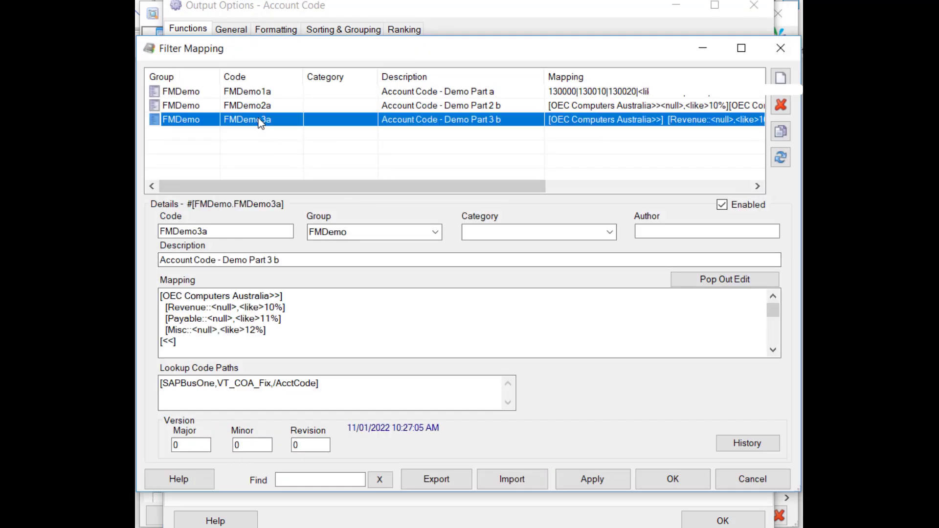
{"action": "left_click", "coordinate": [651, 482]}
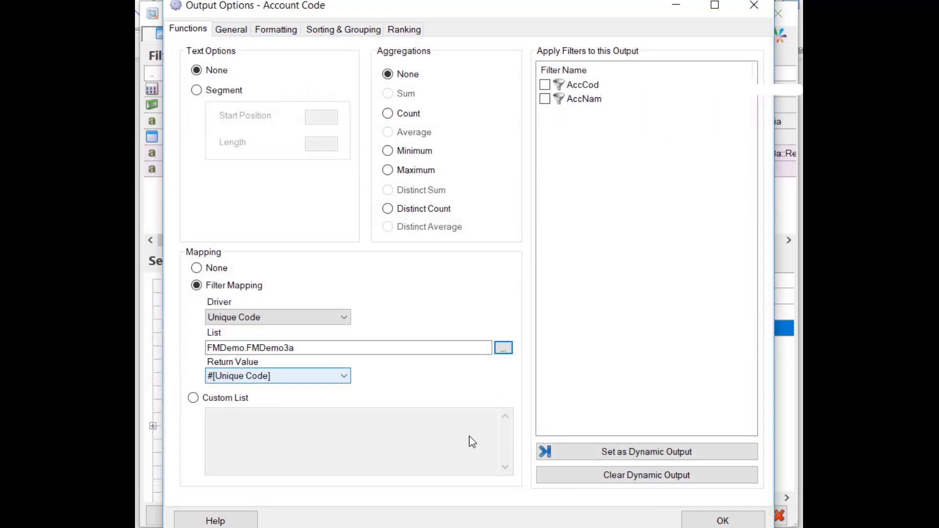
{"action": "left_click", "coordinate": [723, 516]}
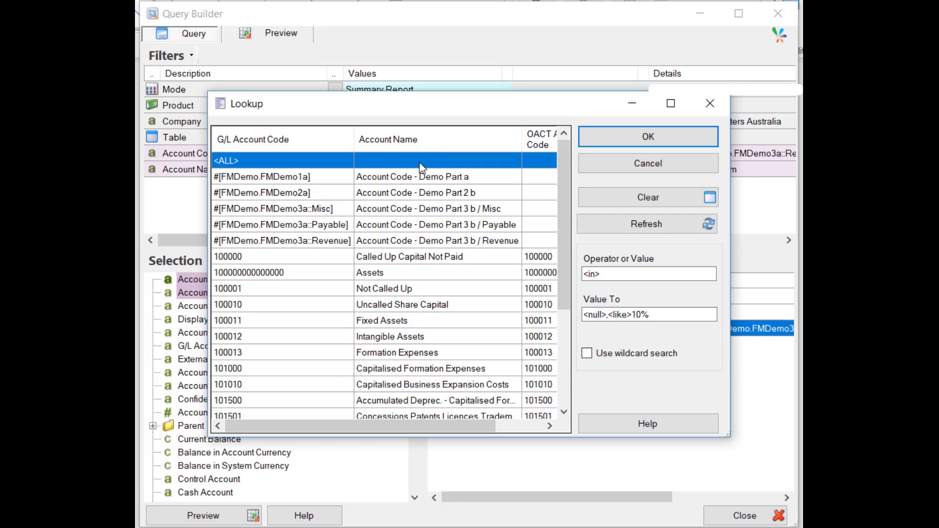
Set the Account Code filter to <ALL> and preview the query with the mapped output
{"action": "double_click", "coordinate": [366, 155]}
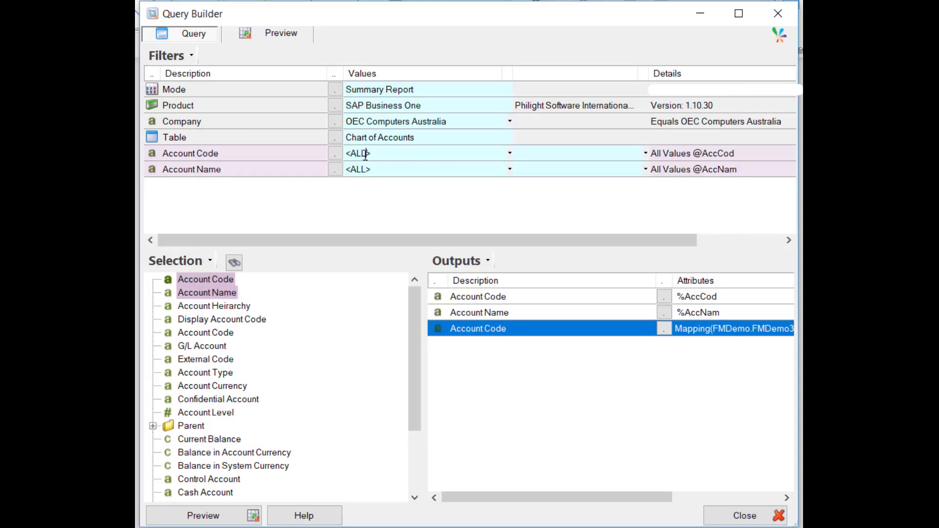
{"action": "left_click", "coordinate": [219, 519]}
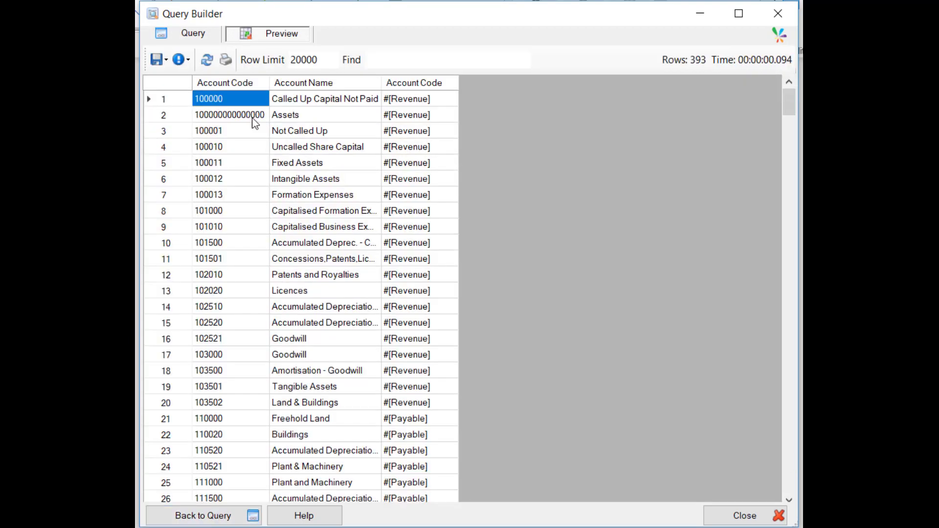
Compare the account codes with the mapped Account Code column across the 10, 11, 12 and 13 code ranges
{"action": "left_click", "coordinate": [387, 99]}
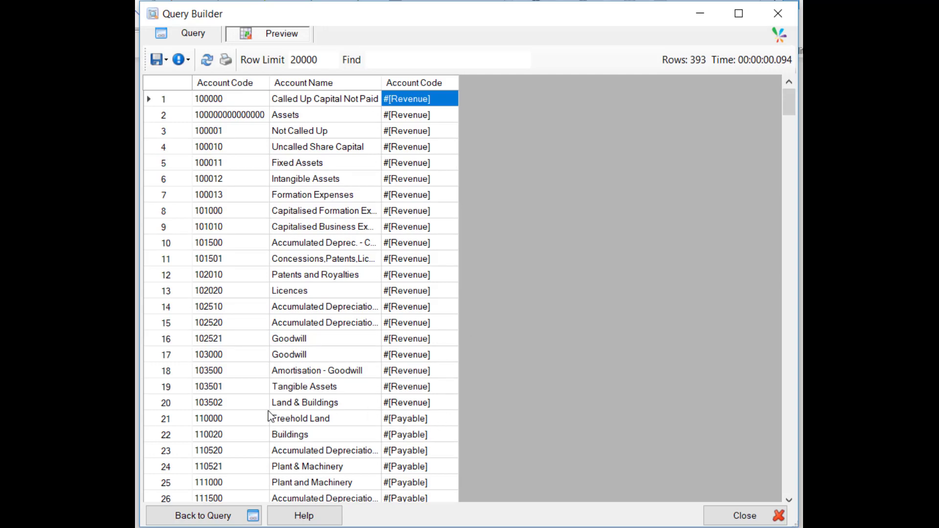
{"action": "left_click", "coordinate": [246, 421]}
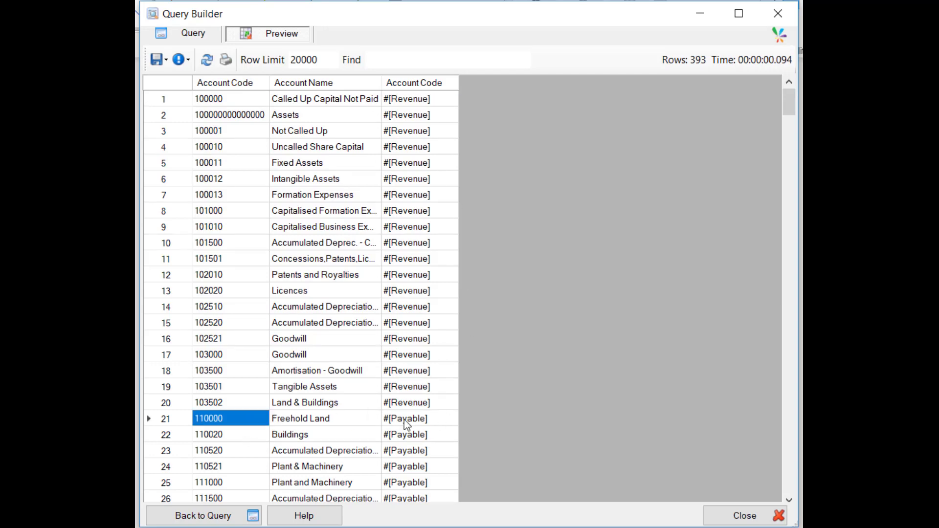
{"action": "scroll", "coordinate": [518, 429], "scroll_direction": "down", "scroll_amount": 13}
{"action": "scroll", "coordinate": [507, 422], "scroll_direction": "up", "scroll_amount": 1}
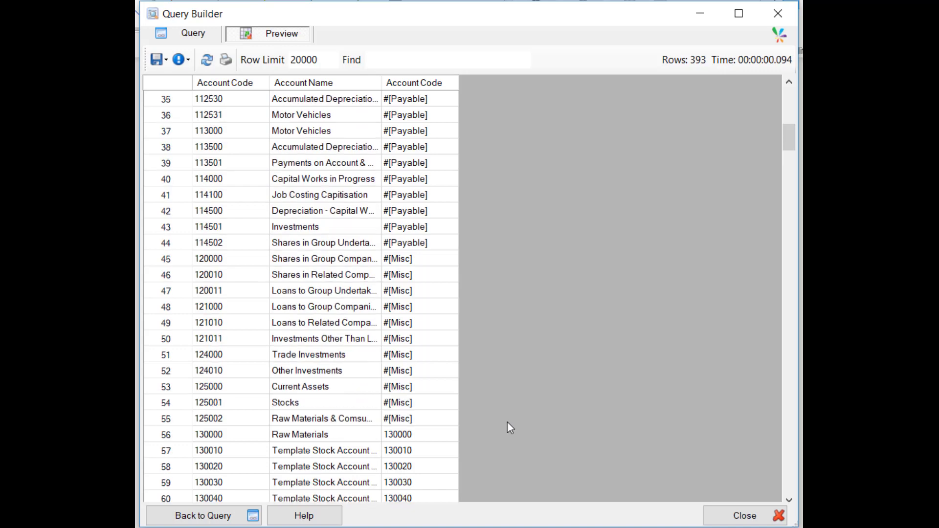
{"action": "left_click", "coordinate": [224, 264]}
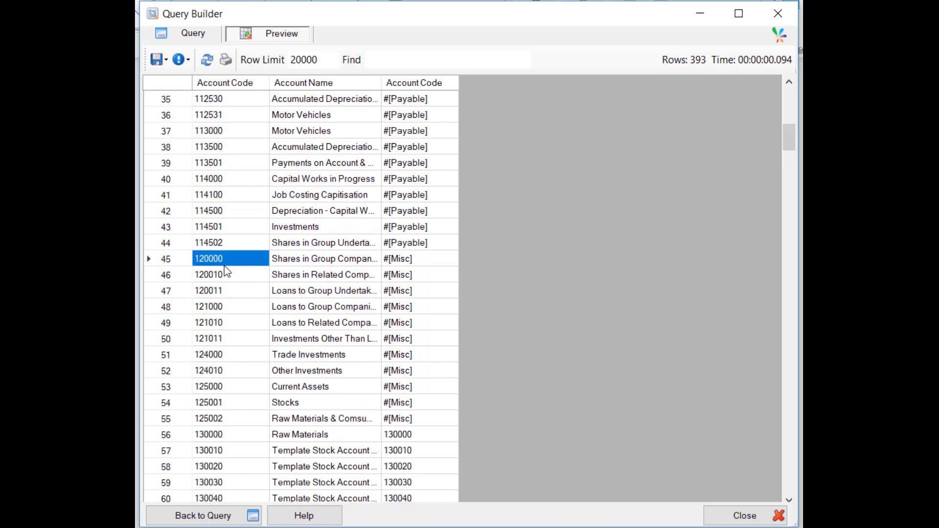
{"action": "left_click", "coordinate": [417, 260]}
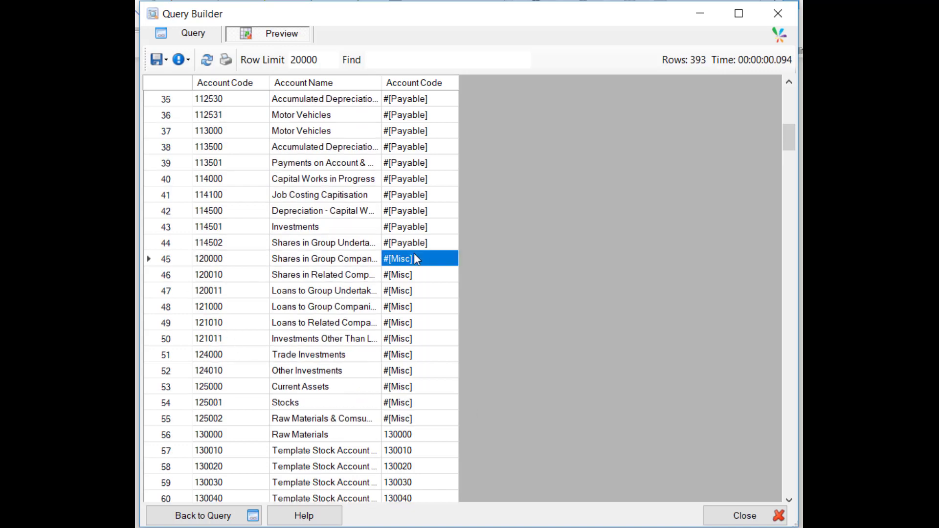
{"action": "left_click", "coordinate": [237, 434]}
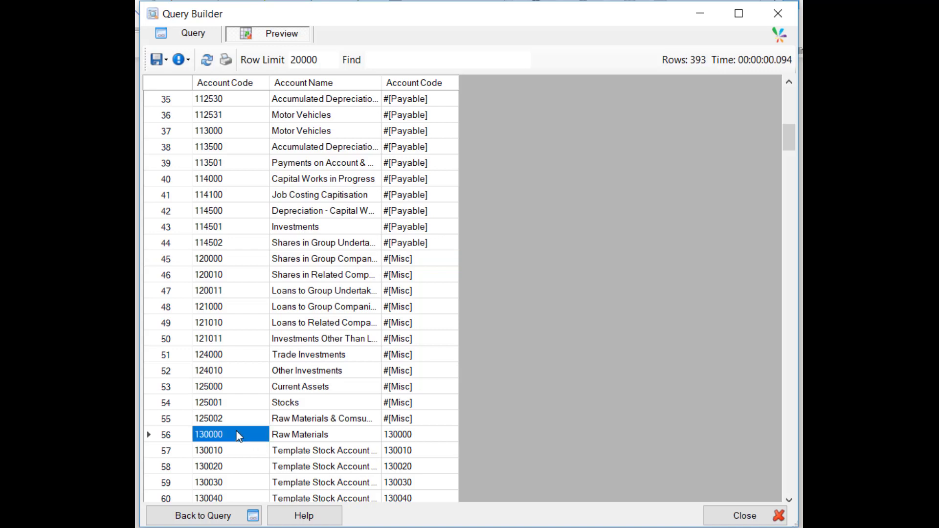
{"action": "key", "text": "Right"}
{"action": "key", "text": "Right"}
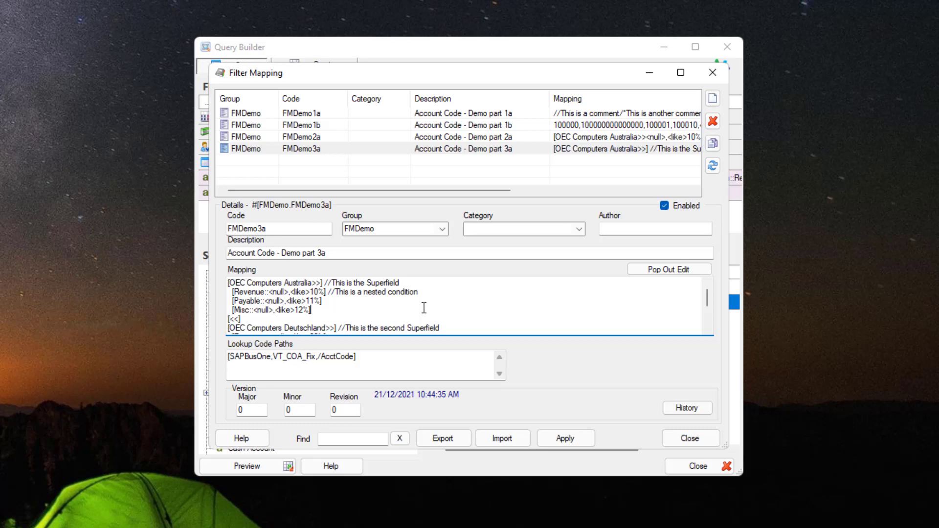
Compare the FMDemo2a mapping's single-line company rules with the nested Revenue, Payable and Misc conditions in FMDemo3a
{"action": "left_click", "coordinate": [312, 140]}
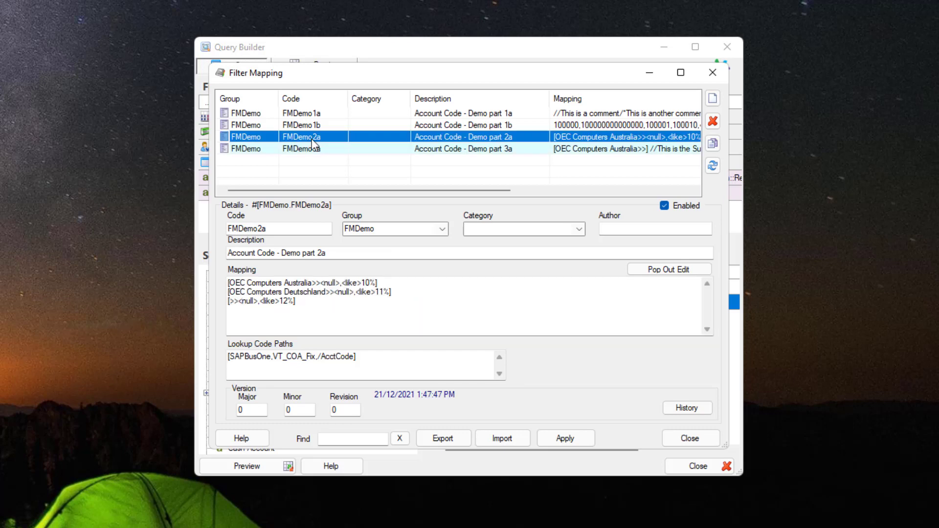
{"action": "left_click_drag", "start_coordinate": [320, 283], "coordinate": [379, 283]}
{"action": "left_click", "coordinate": [315, 283]}
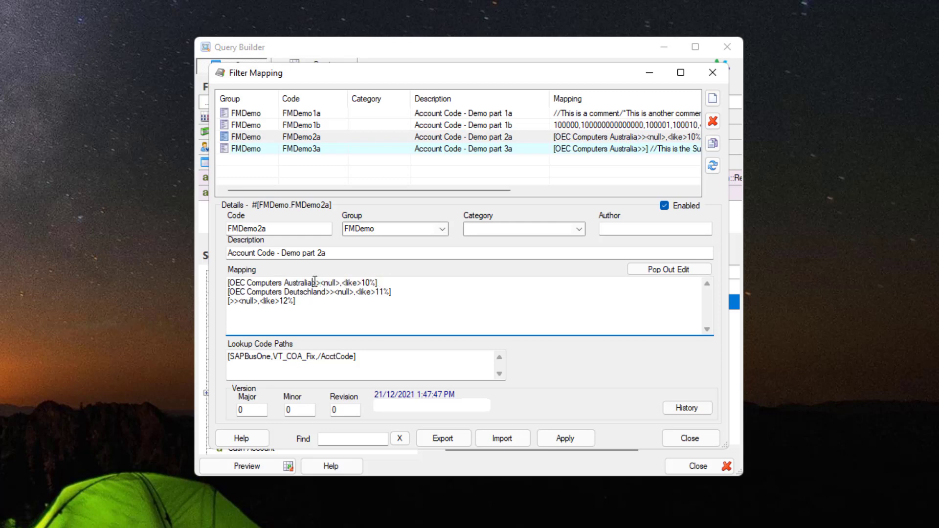
{"action": "left_click", "coordinate": [328, 152]}
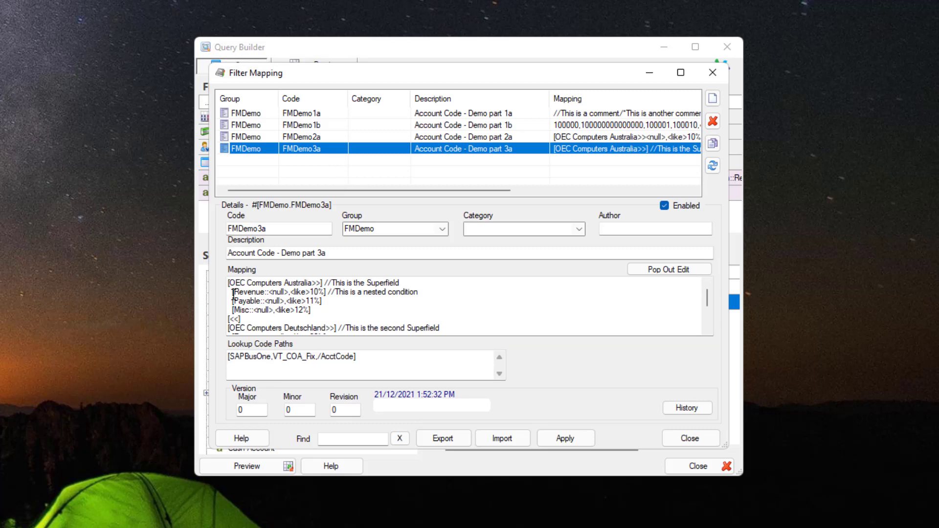
{"action": "left_click", "coordinate": [249, 292]}
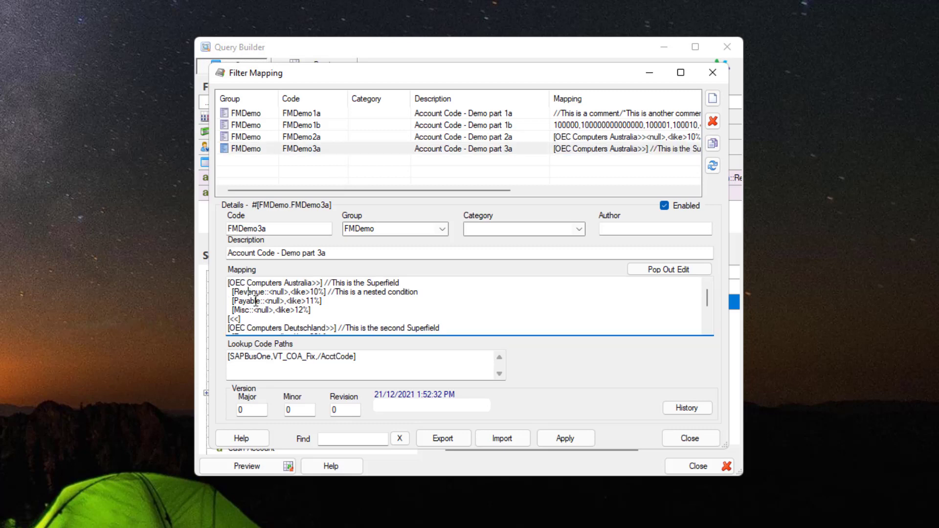
{"action": "scroll", "coordinate": [263, 310], "scroll_direction": "down", "scroll_amount": 1}
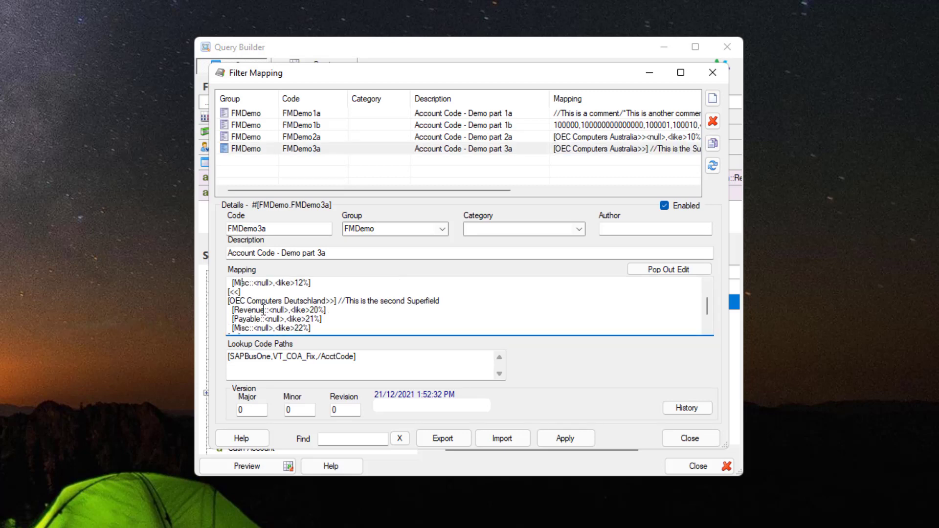
{"action": "scroll", "coordinate": [296, 308], "scroll_direction": "up", "scroll_amount": 1}
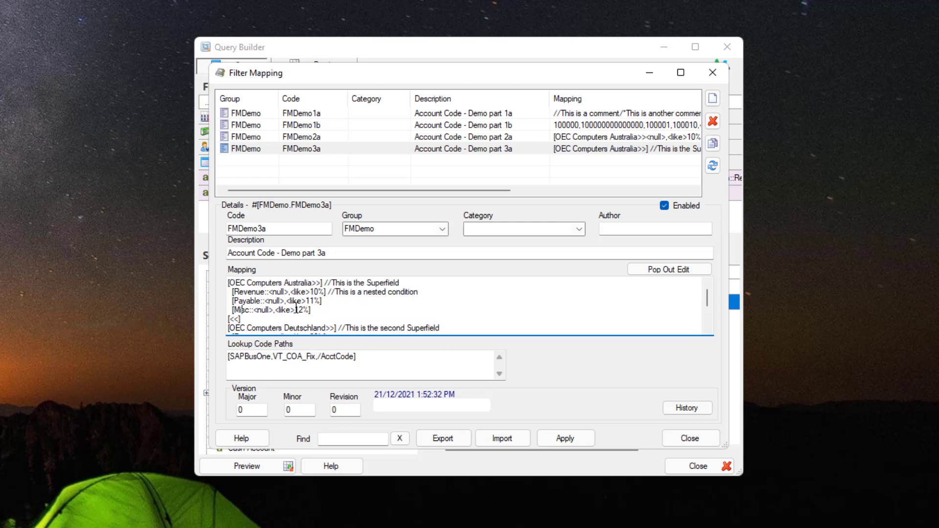
Examine the nested Revenue, Payable and Misc conditions under the OEC Computers Australia superfield of the FMDemo3a mapping
{"action": "scroll", "coordinate": [297, 287], "scroll_direction": "down", "scroll_amount": 1}
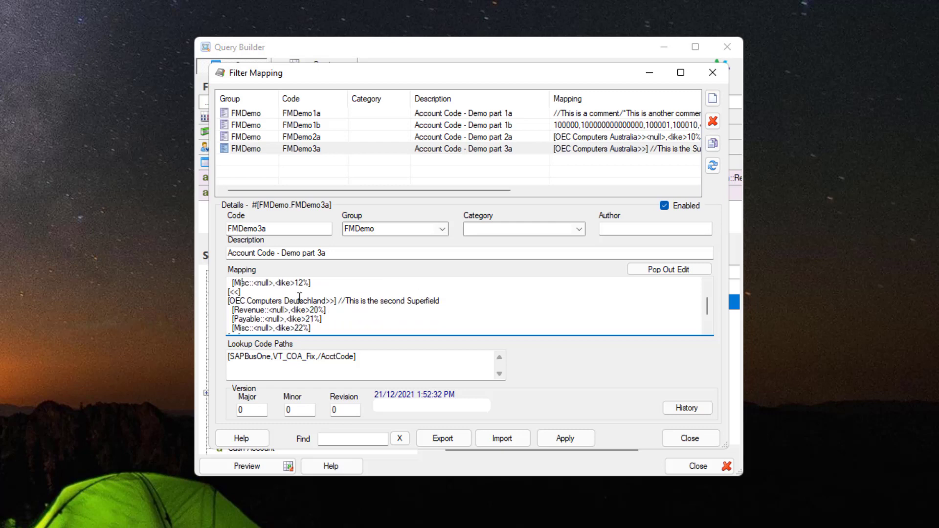
{"action": "scroll", "coordinate": [293, 291], "scroll_direction": "up", "scroll_amount": 1}
{"action": "double_click", "coordinate": [251, 292]}
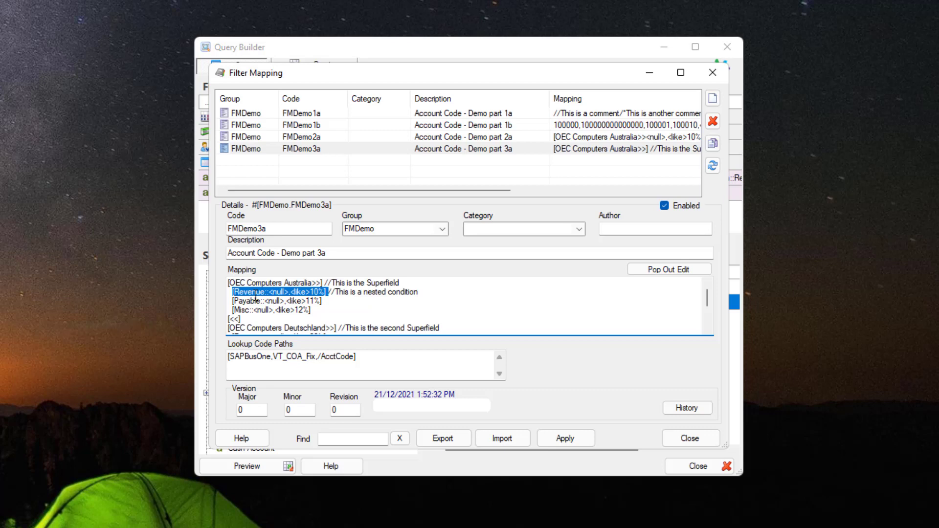
{"action": "left_click", "coordinate": [293, 292]}
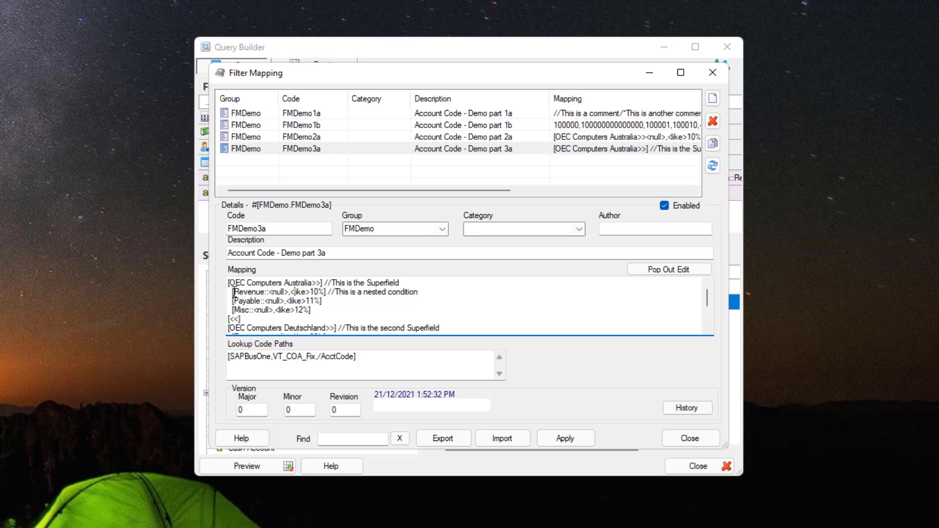
{"action": "left_click_drag", "start_coordinate": [234, 293], "coordinate": [265, 292]}
{"action": "left_click", "coordinate": [280, 292]}
{"action": "left_click", "coordinate": [242, 310]}
Review the whole FMDemo3a mapping in the pop-out editor, including the default superfield block, and close it without changes
{"action": "left_click", "coordinate": [679, 278]}
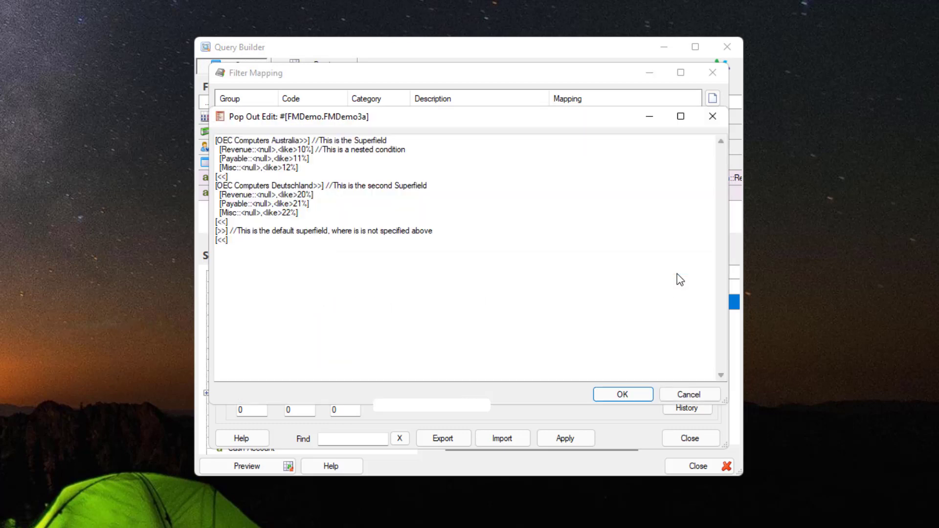
{"action": "left_click_drag", "start_coordinate": [290, 254], "coordinate": [221, 229]}
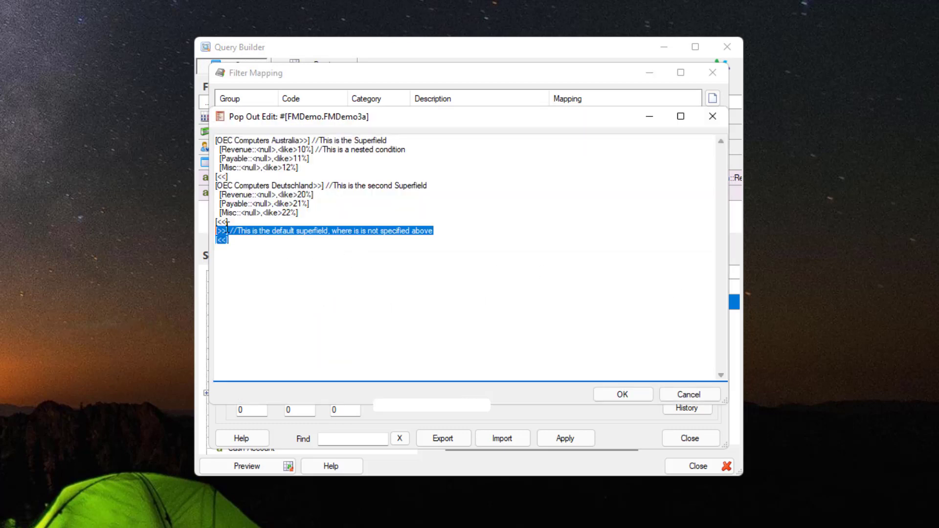
{"action": "left_click", "coordinate": [271, 237]}
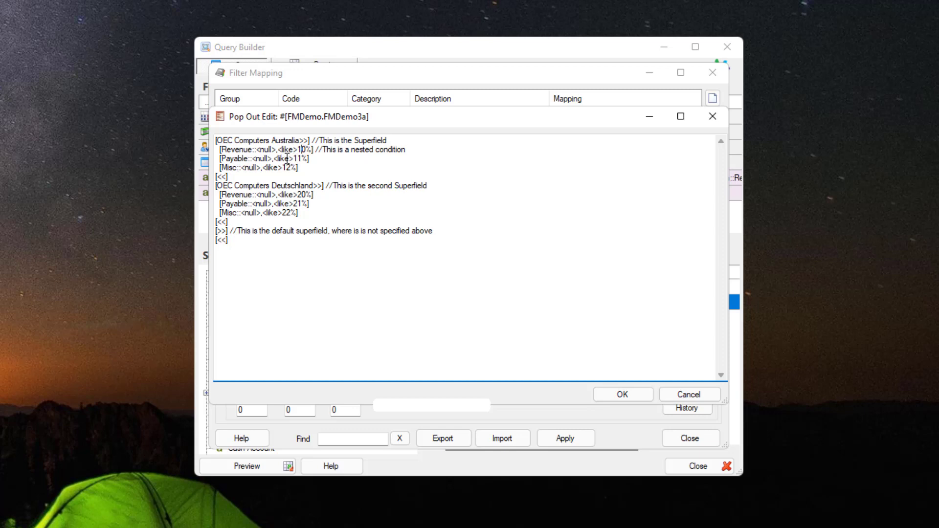
{"action": "left_click", "coordinate": [249, 167]}
{"action": "left_click", "coordinate": [286, 168]}
{"action": "key", "text": "Down"}
{"action": "key", "text": "Down"}
{"action": "key", "text": "Down"}
{"action": "key", "text": "Down"}
{"action": "key", "text": "Down"}
{"action": "left_click_drag", "start_coordinate": [234, 243], "coordinate": [215, 229]}
{"action": "left_click", "coordinate": [296, 230]}
{"action": "left_click", "coordinate": [678, 394]}
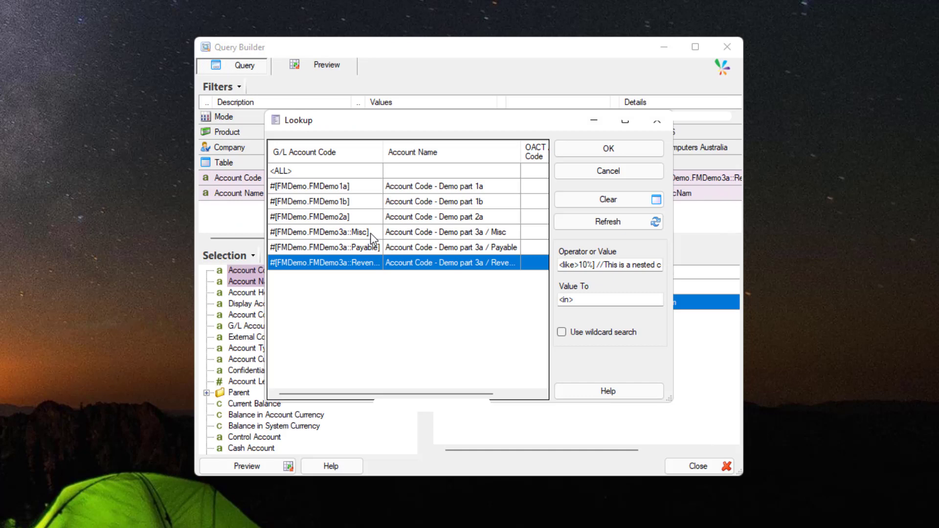
Set the Account Code filter to #[FMDemo.FMDemo3a::Misc], preview the query and check the account codes returned
{"action": "left_click", "coordinate": [372, 237]}
{"action": "left_click", "coordinate": [371, 249]}
{"action": "left_click_drag", "start_coordinate": [641, 264], "coordinate": [657, 262]}
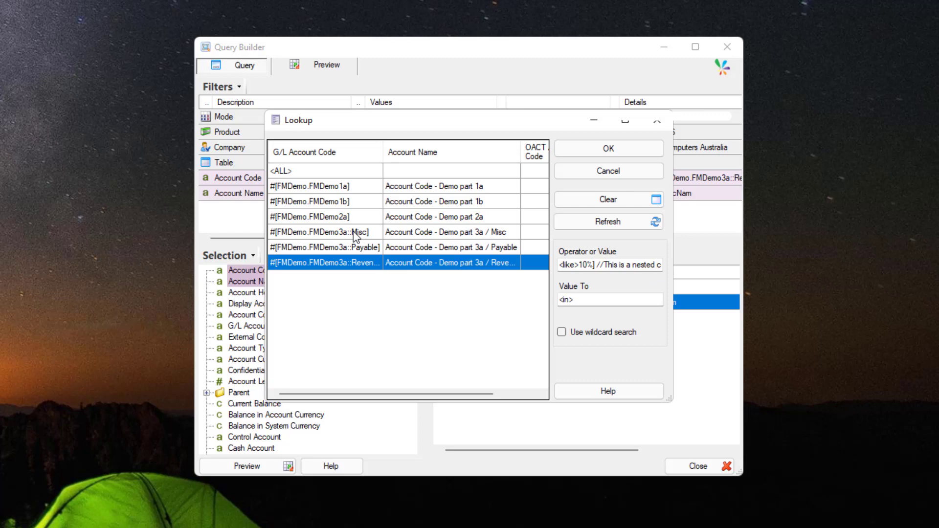
{"action": "left_click", "coordinate": [356, 237]}
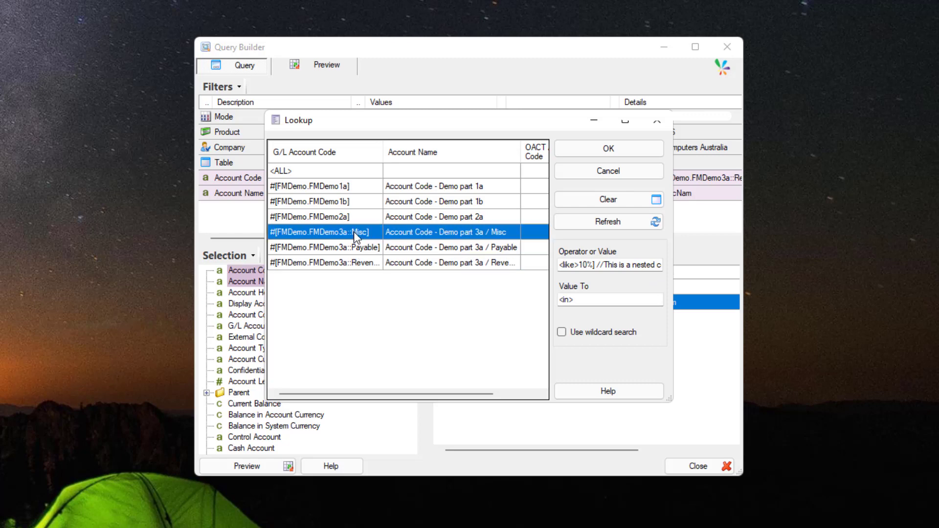
{"action": "left_click", "coordinate": [595, 152]}
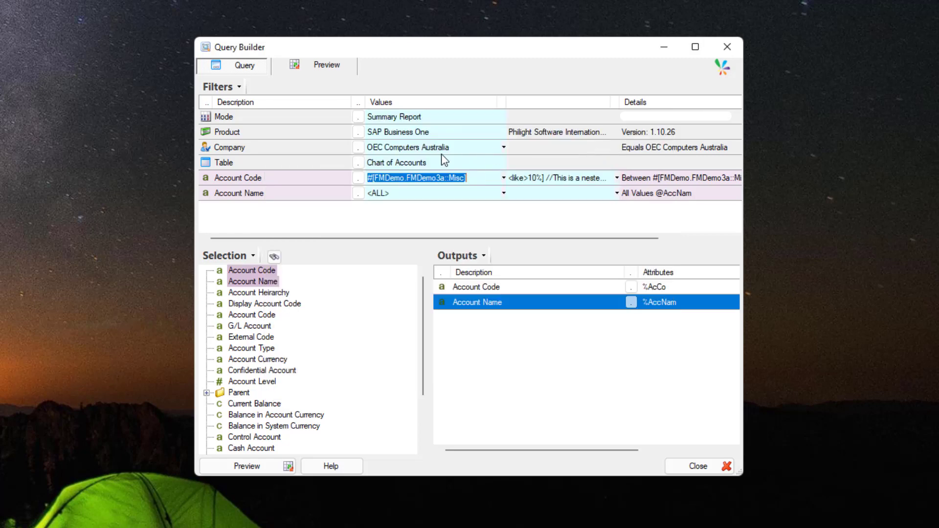
{"action": "left_click", "coordinate": [263, 466]}
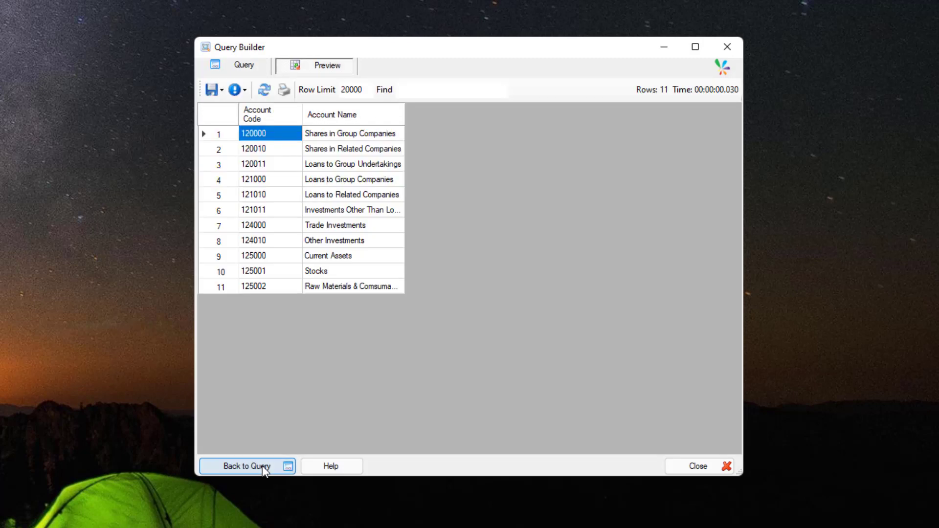
{"action": "left_click", "coordinate": [281, 166]}
{"action": "left_click", "coordinate": [268, 240]}
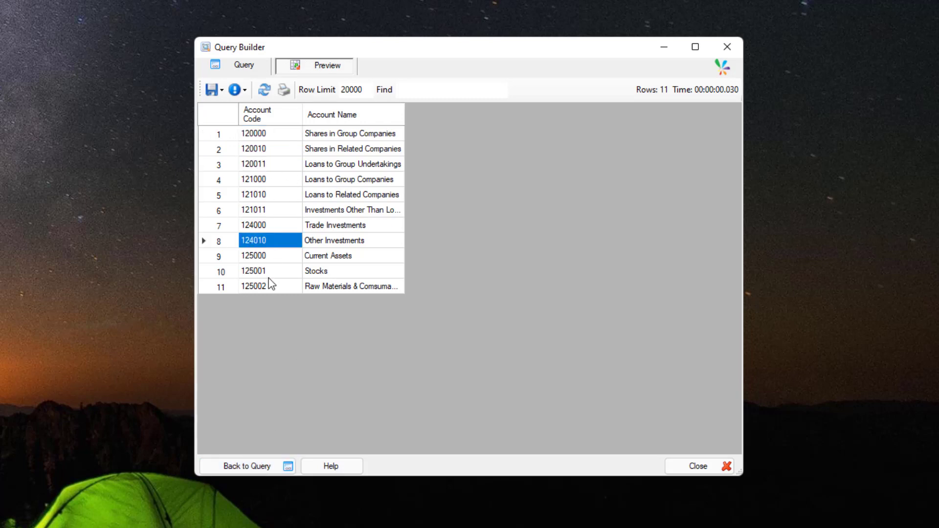
{"action": "left_click", "coordinate": [268, 271]}
Set the Account Code filter to #[FMDemo.FMDemo3a::Payable] and preview the query again
{"action": "left_click", "coordinate": [243, 466]}
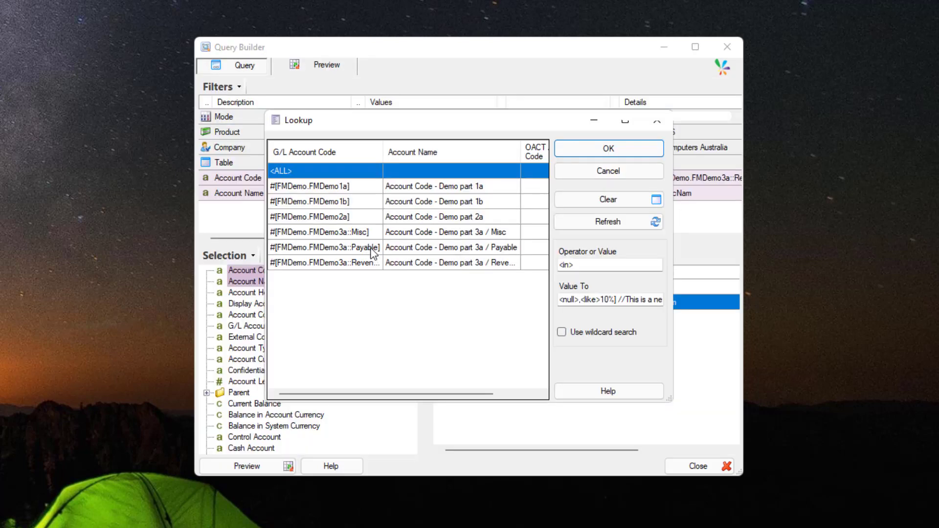
{"action": "left_click", "coordinate": [373, 247]}
{"action": "left_click", "coordinate": [586, 157]}
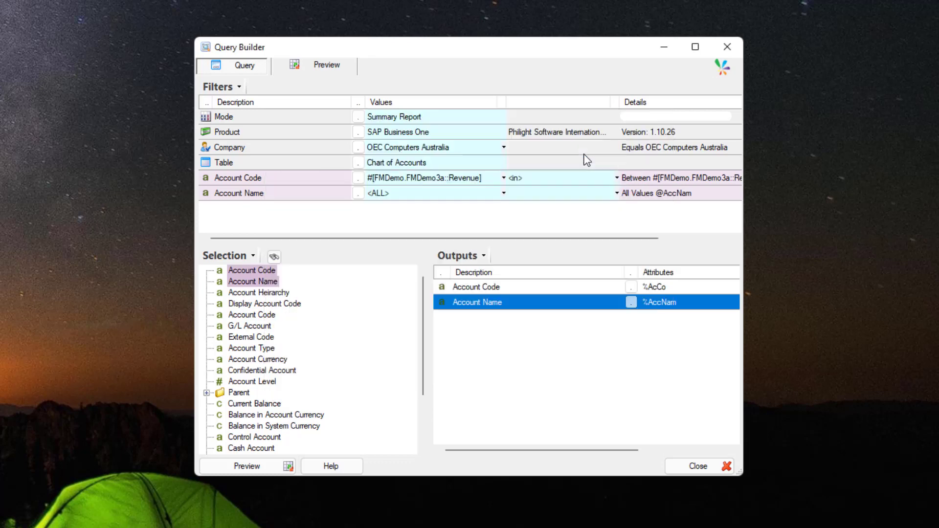
{"action": "left_click", "coordinate": [269, 461]}
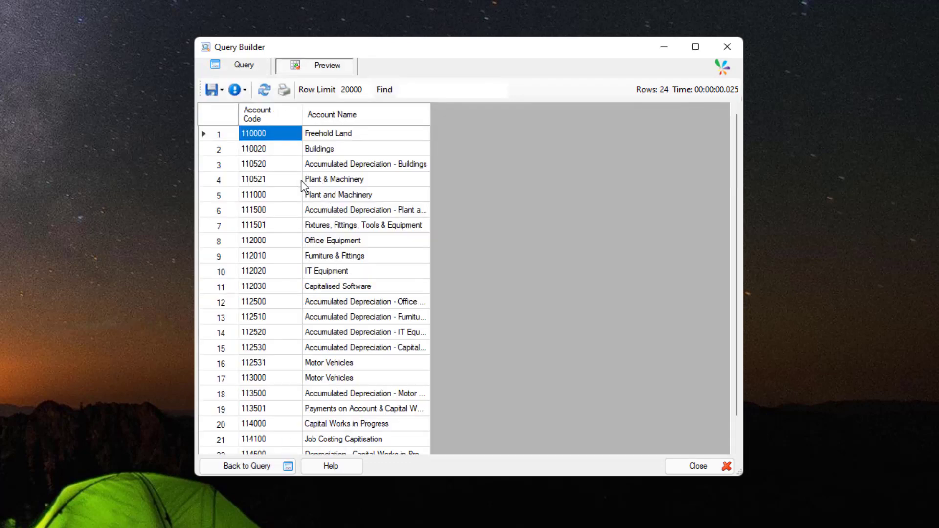
{"action": "left_click", "coordinate": [259, 194]}
Return to the query definition and reset the Account Code filter to <ALL>
{"action": "left_click", "coordinate": [256, 466]}
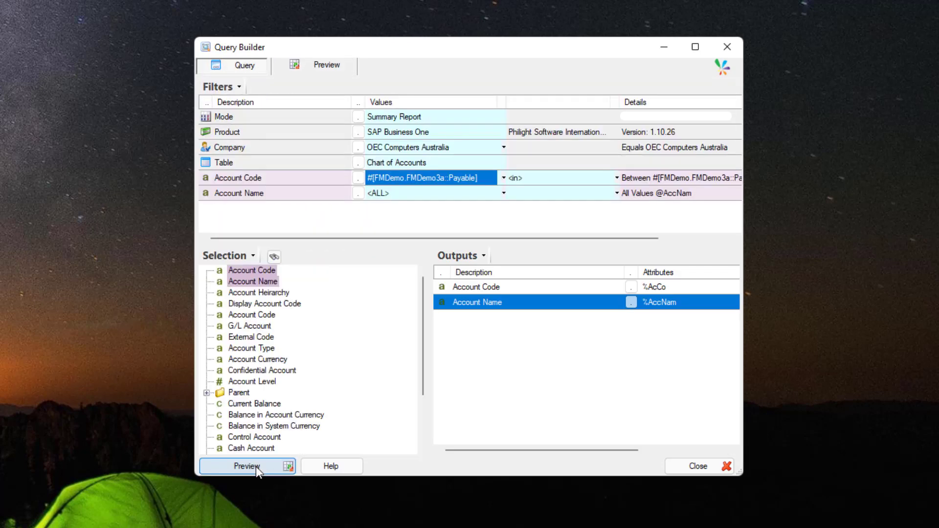
{"action": "double_click", "coordinate": [340, 178]}
{"action": "left_click", "coordinate": [341, 173]}
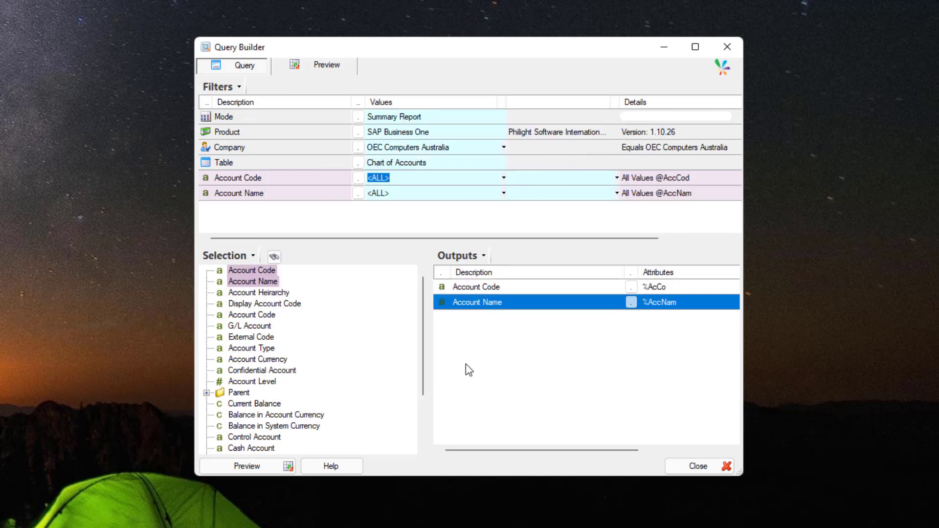
Clone the Account Code output, accepting the suggested unique name
{"action": "right_click", "coordinate": [473, 289]}
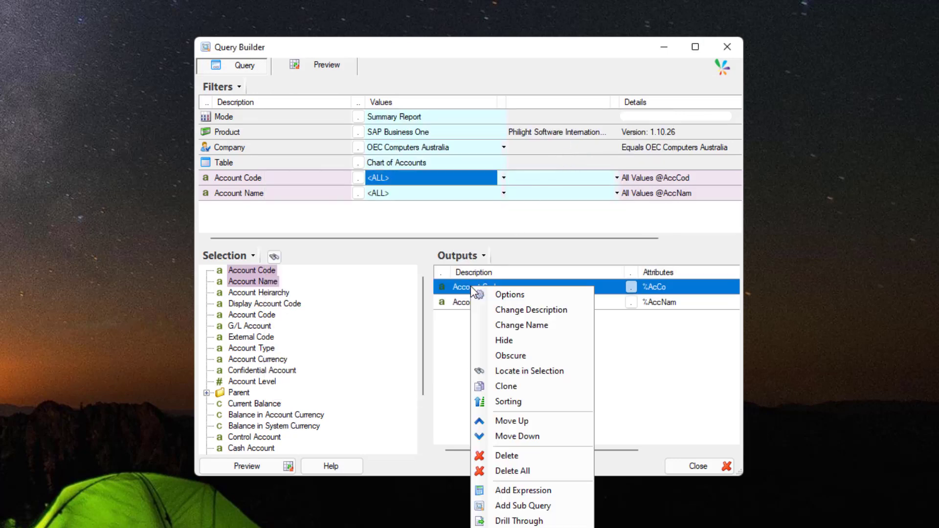
{"action": "left_click", "coordinate": [509, 385]}
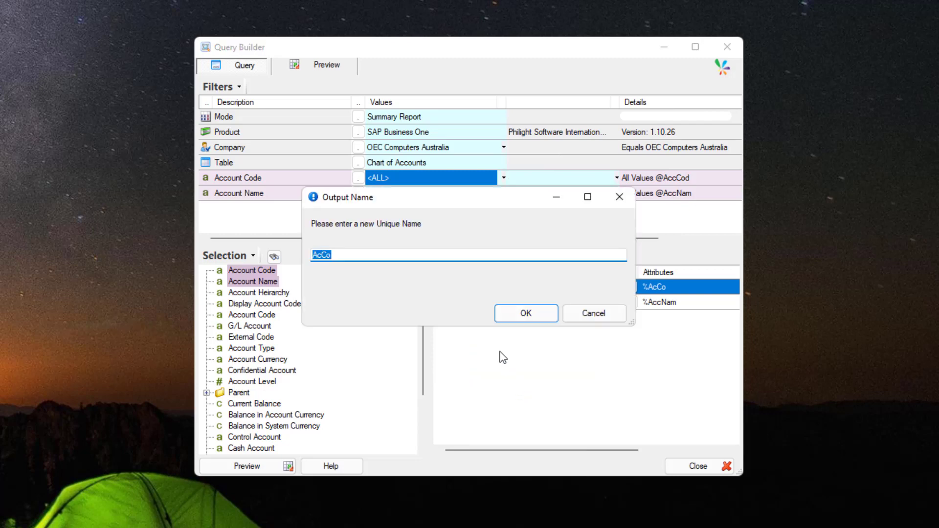
{"action": "left_click", "coordinate": [526, 315]}
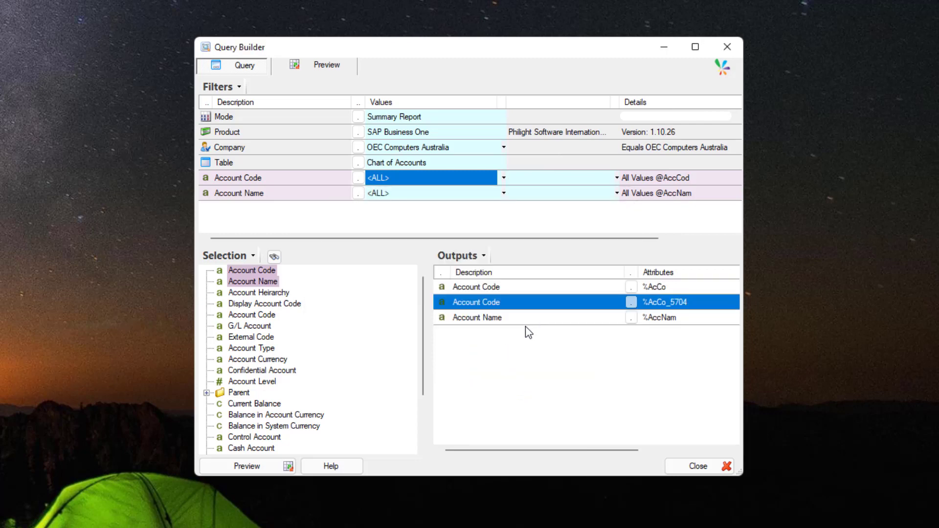
Apply the FMDemo.FMDemo3a filter mapping to the cloned Account Code output, with Unique Code as driver and #[Unique Code] as return value
{"action": "right_click", "coordinate": [505, 304]}
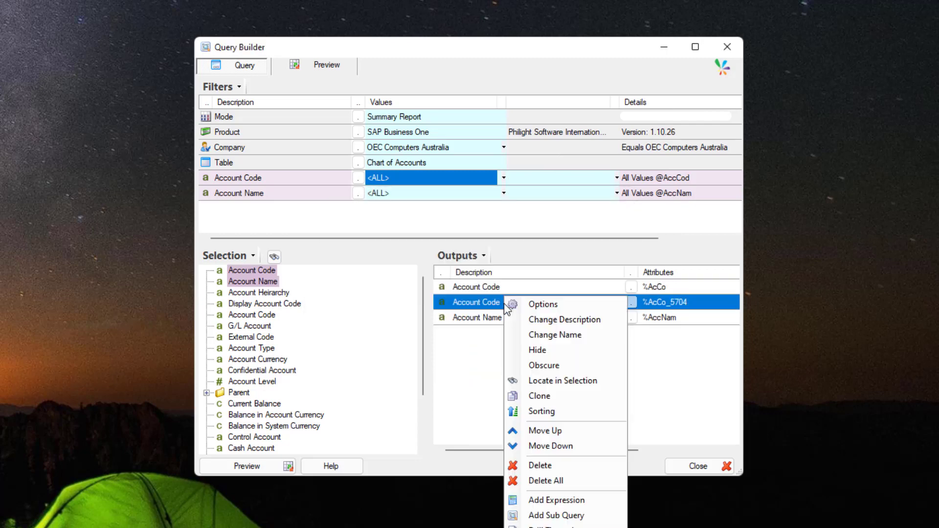
{"action": "left_click", "coordinate": [535, 305]}
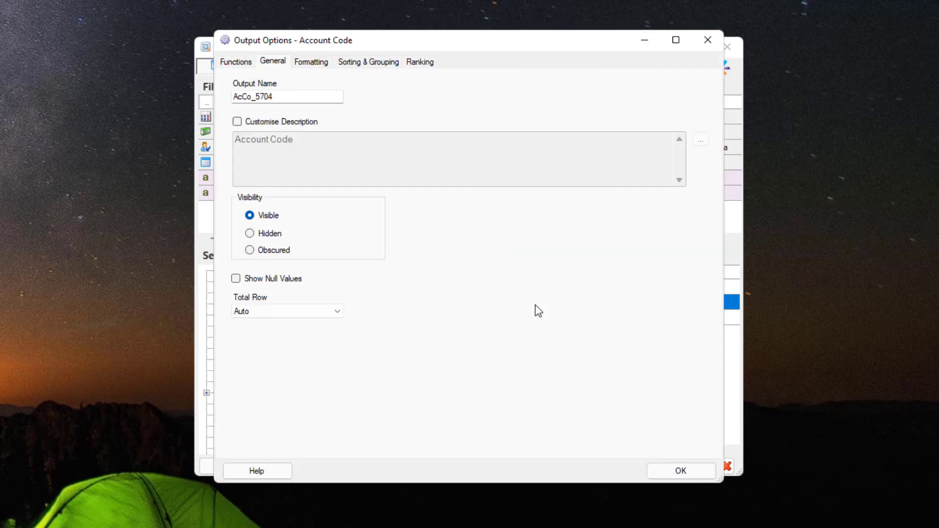
{"action": "left_click", "coordinate": [236, 62]}
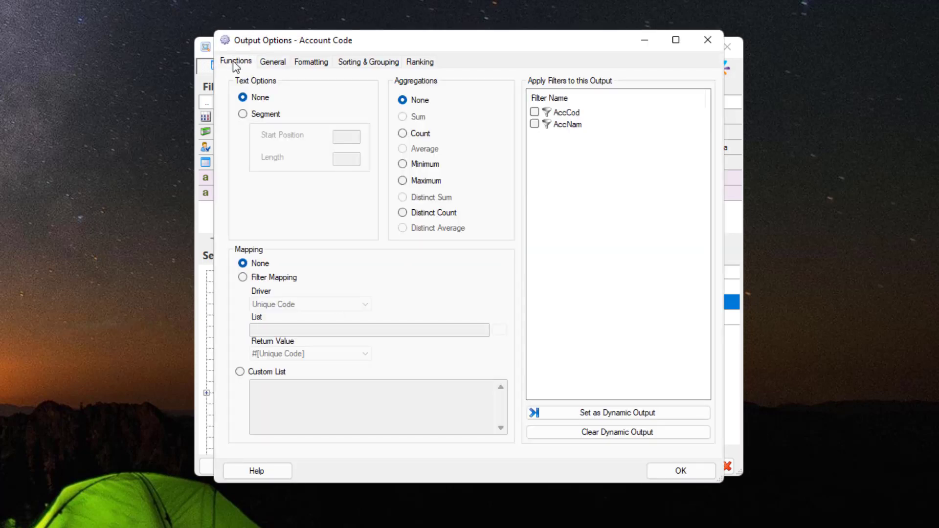
{"action": "left_click", "coordinate": [284, 278]}
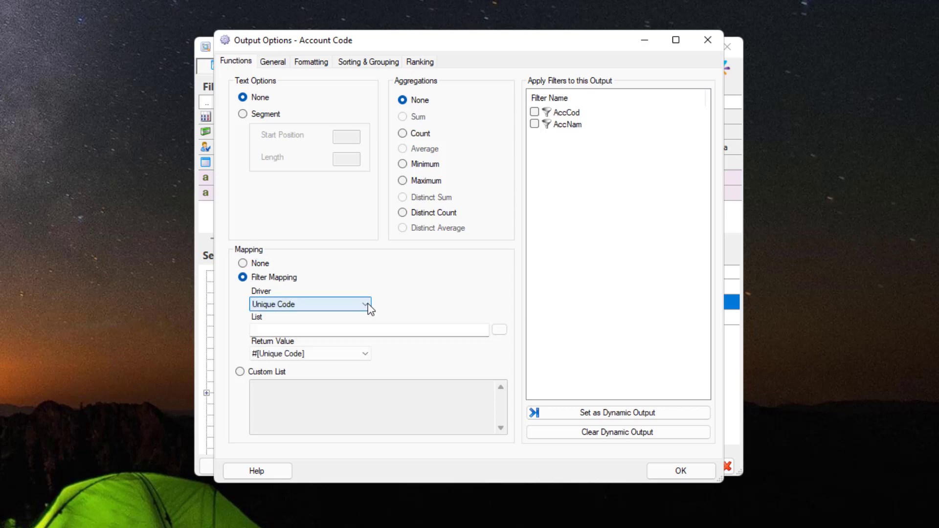
{"action": "left_click", "coordinate": [367, 305]}
{"action": "left_click", "coordinate": [333, 318]}
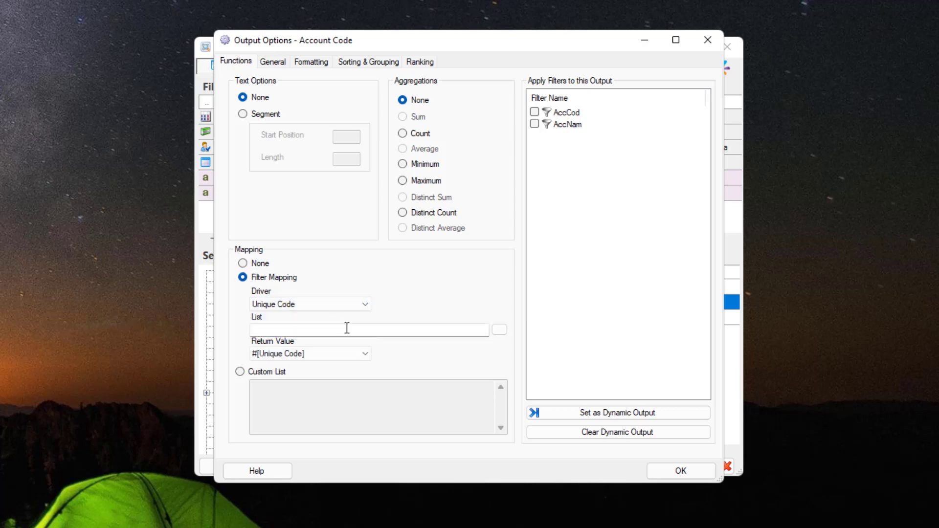
{"action": "left_click", "coordinate": [505, 334]}
{"action": "left_click", "coordinate": [325, 149]}
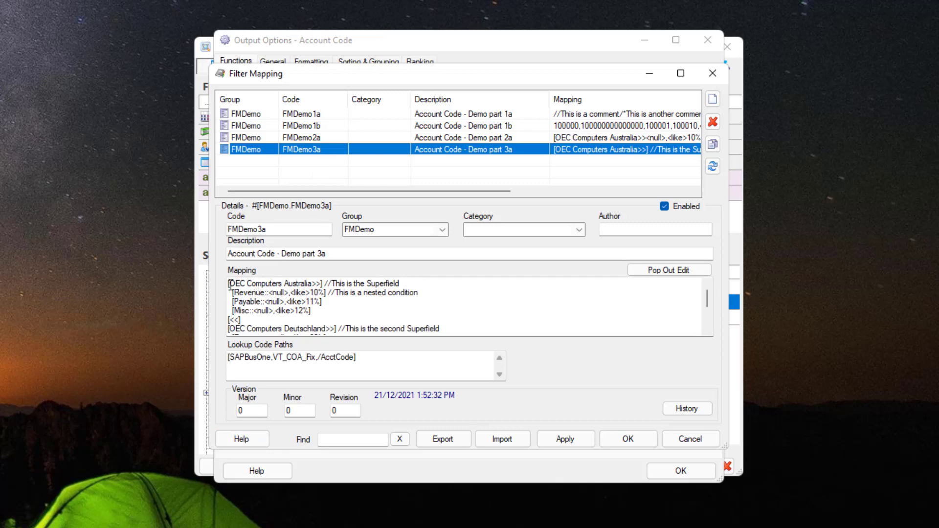
{"action": "left_click", "coordinate": [622, 438]}
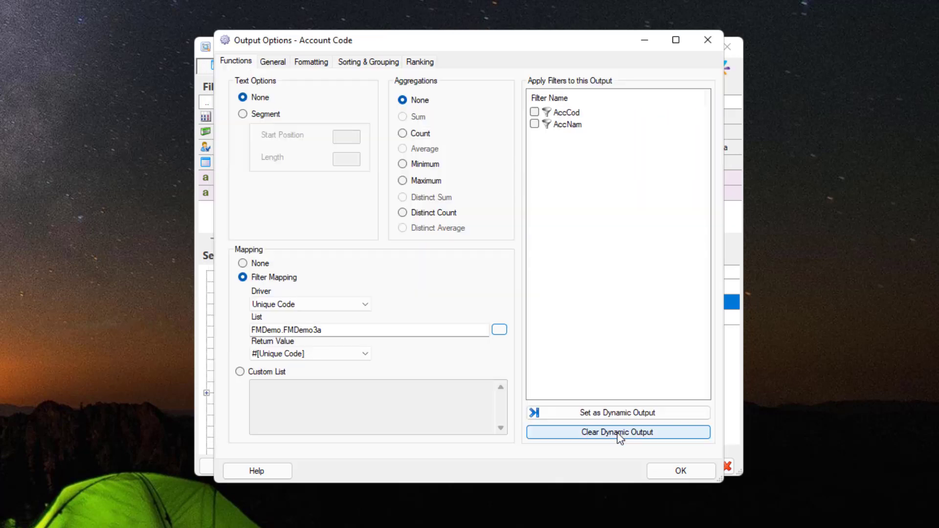
{"action": "left_click", "coordinate": [365, 355]}
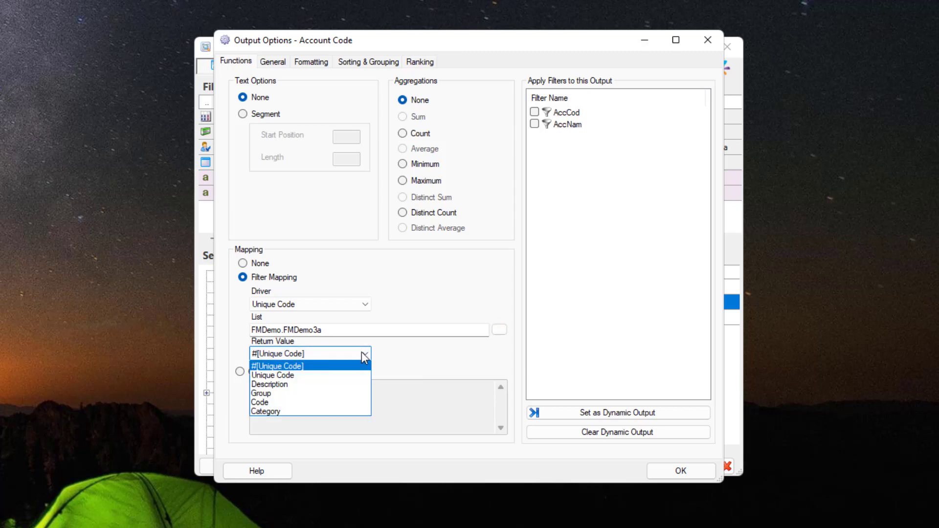
{"action": "left_click", "coordinate": [323, 366]}
{"action": "key", "text": "Return"}
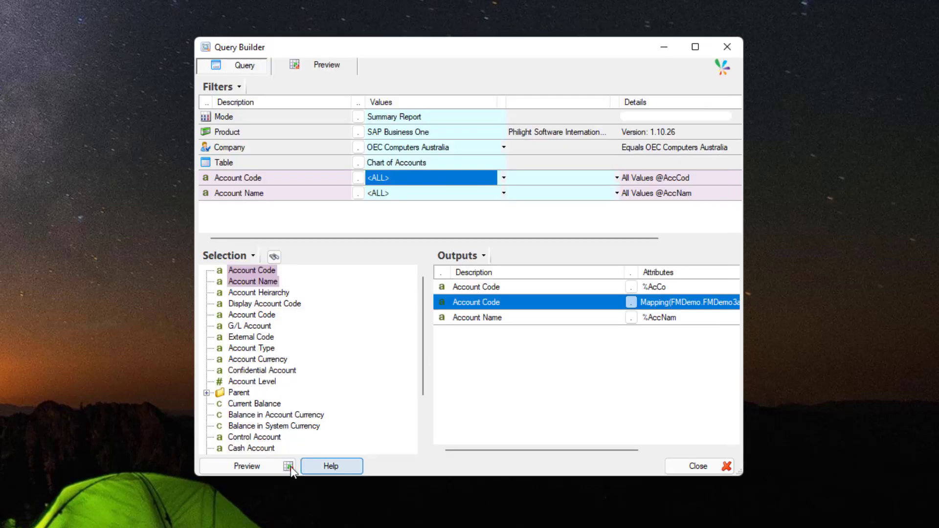
Preview the query and compare the original account codes with their mapped values across the 10, 11 and 12 code ranges
{"action": "left_click", "coordinate": [257, 468]}
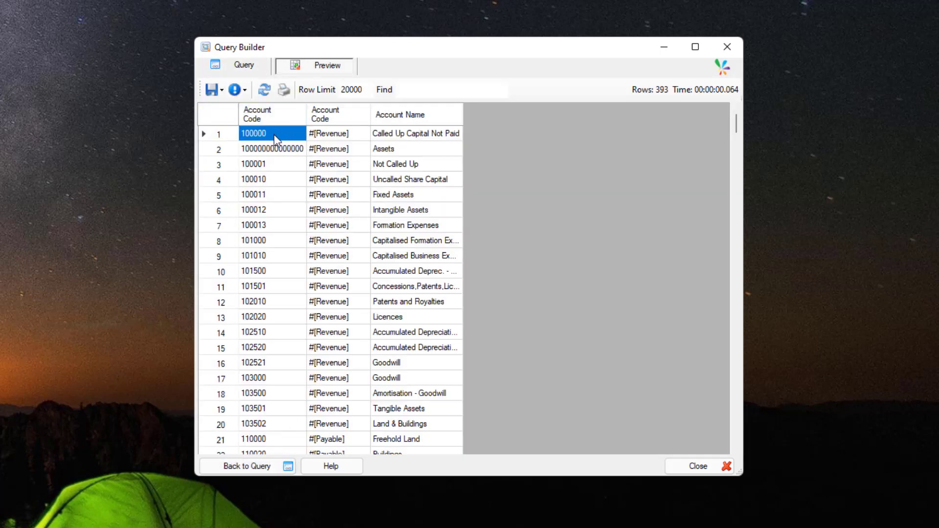
{"action": "left_click", "coordinate": [322, 135]}
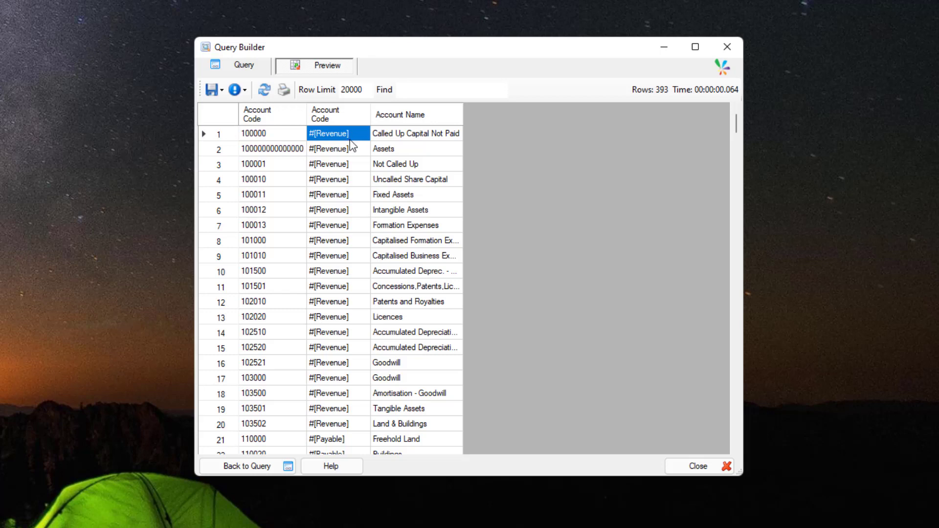
{"action": "scroll", "coordinate": [348, 183], "scroll_direction": "down", "scroll_amount": 8}
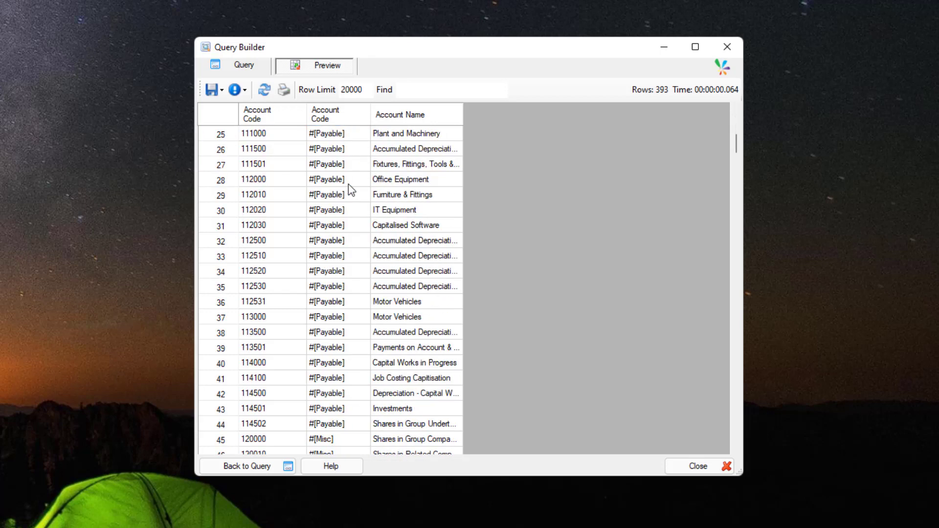
{"action": "scroll", "coordinate": [348, 184], "scroll_direction": "up", "scroll_amount": 1}
{"action": "scroll", "coordinate": [348, 184], "scroll_direction": "up", "scroll_amount": 1}
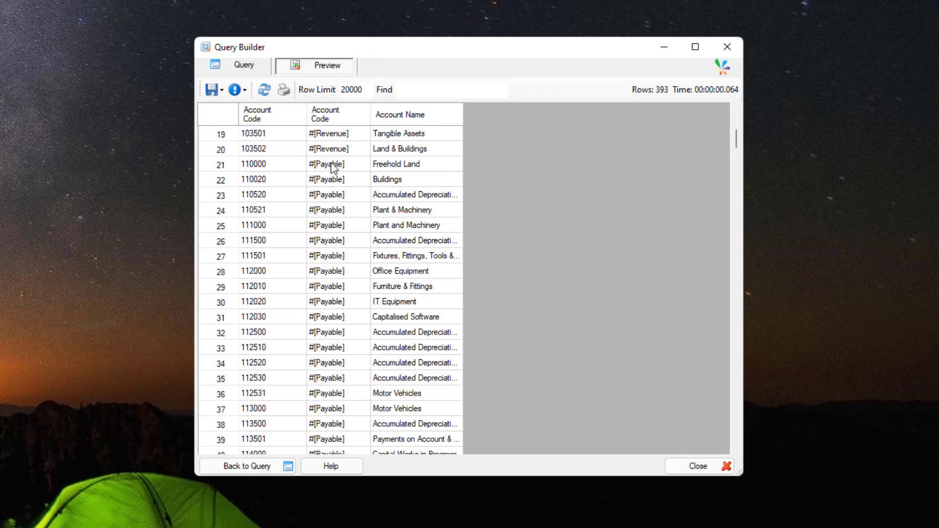
{"action": "left_click", "coordinate": [336, 166]}
{"action": "scroll", "coordinate": [343, 195], "scroll_direction": "down", "scroll_amount": 7}
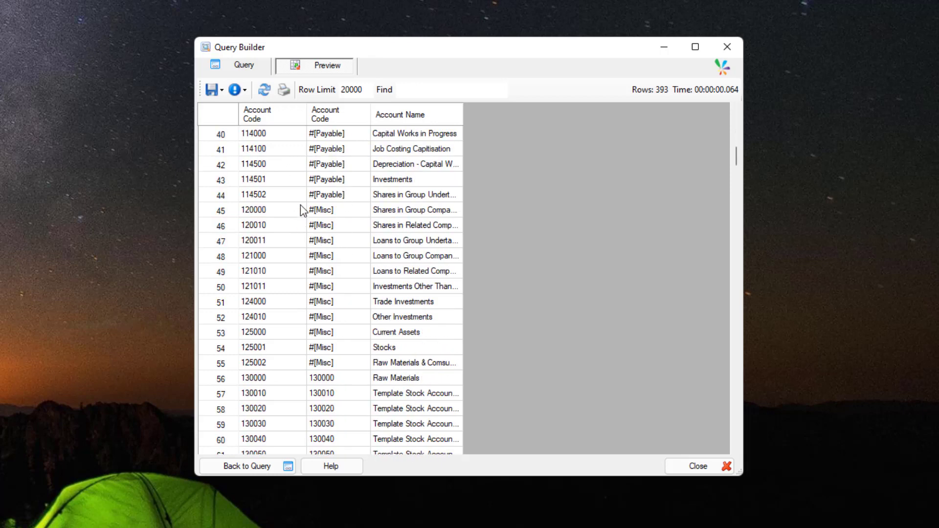
{"action": "left_click", "coordinate": [336, 215]}
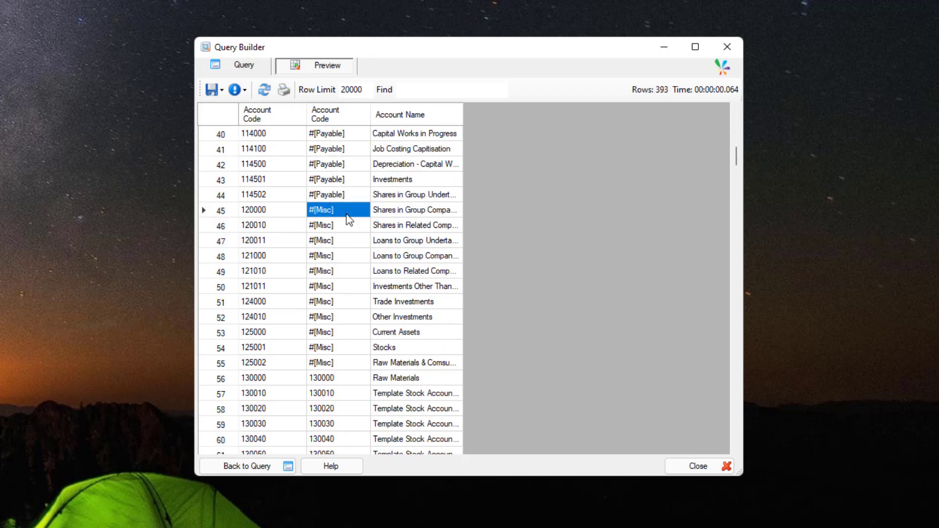
Return to the query definition and set the Company filter to OEC Computers Deutschland
{"action": "left_click", "coordinate": [266, 465]}
{"action": "double_click", "coordinate": [413, 148]}
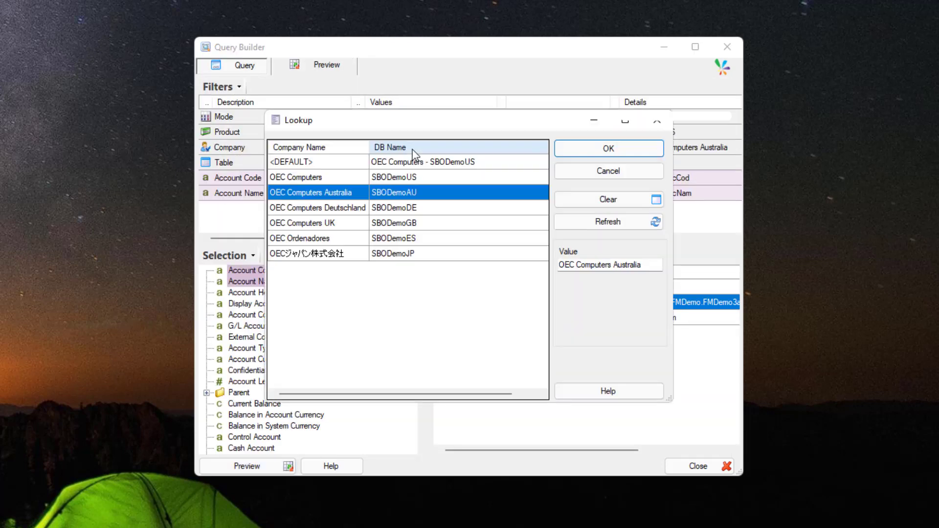
{"action": "double_click", "coordinate": [411, 207]}
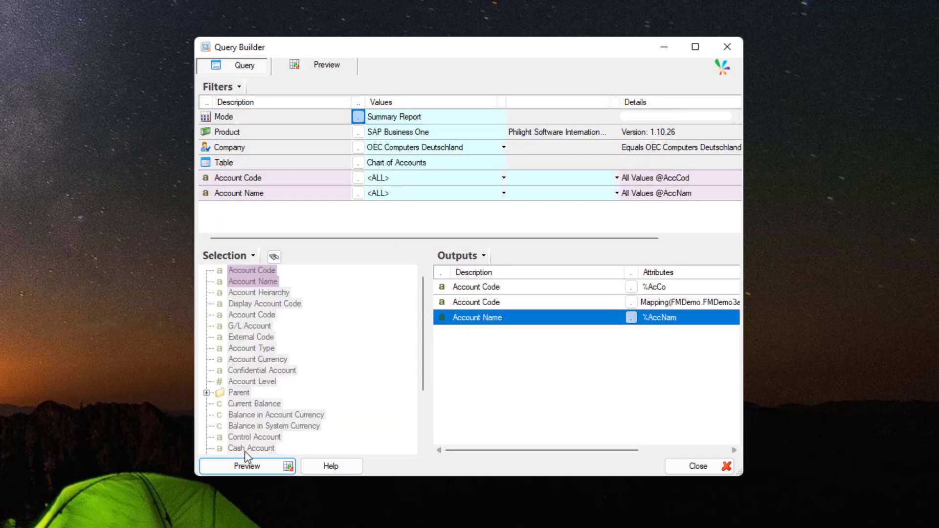
Preview the query and compare the original account codes with their mapped values across the 20, 21 and 22 code ranges
{"action": "left_click", "coordinate": [248, 466]}
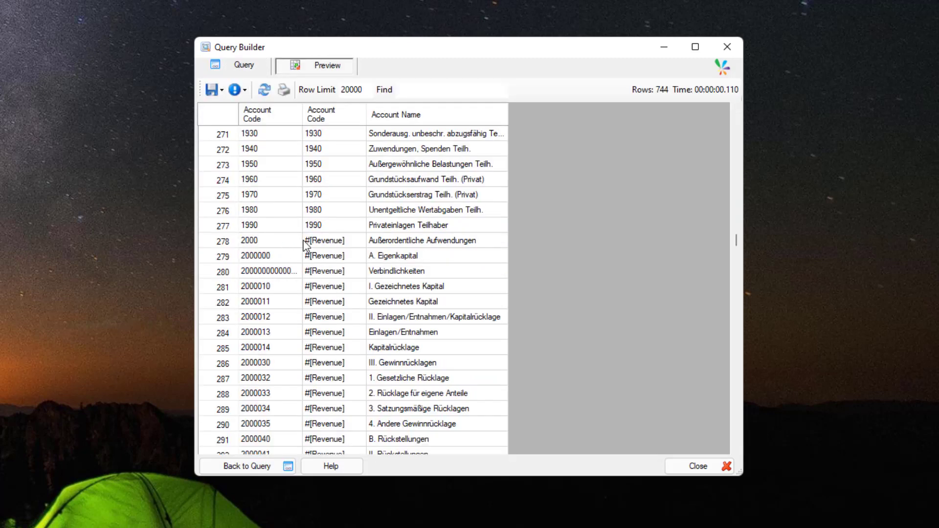
{"action": "left_click", "coordinate": [321, 241]}
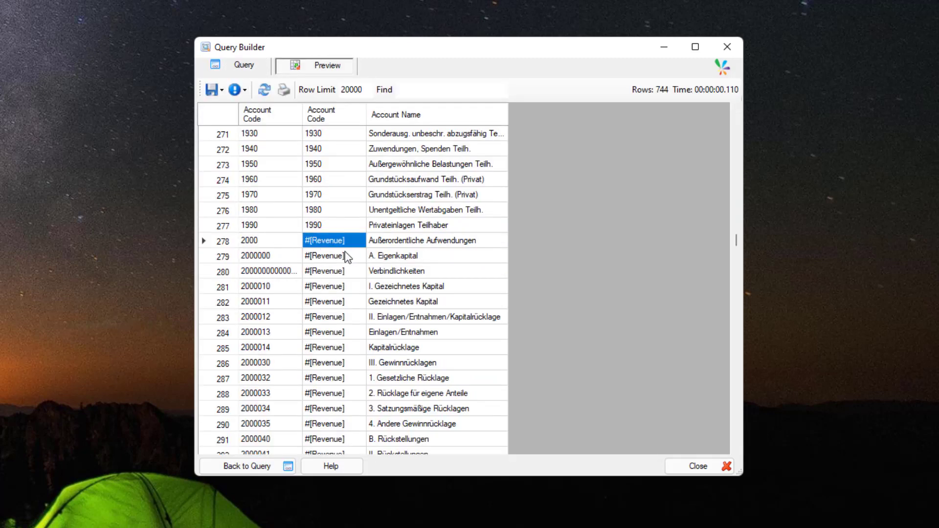
{"action": "scroll", "coordinate": [344, 253], "scroll_direction": "down", "scroll_amount": 8}
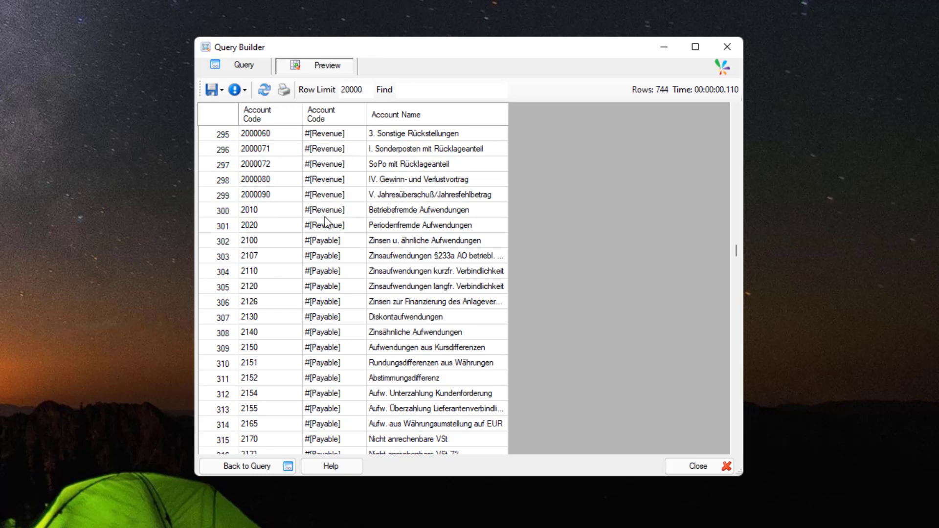
{"action": "left_click", "coordinate": [317, 241]}
{"action": "scroll", "coordinate": [366, 271], "scroll_direction": "down", "scroll_amount": 9}
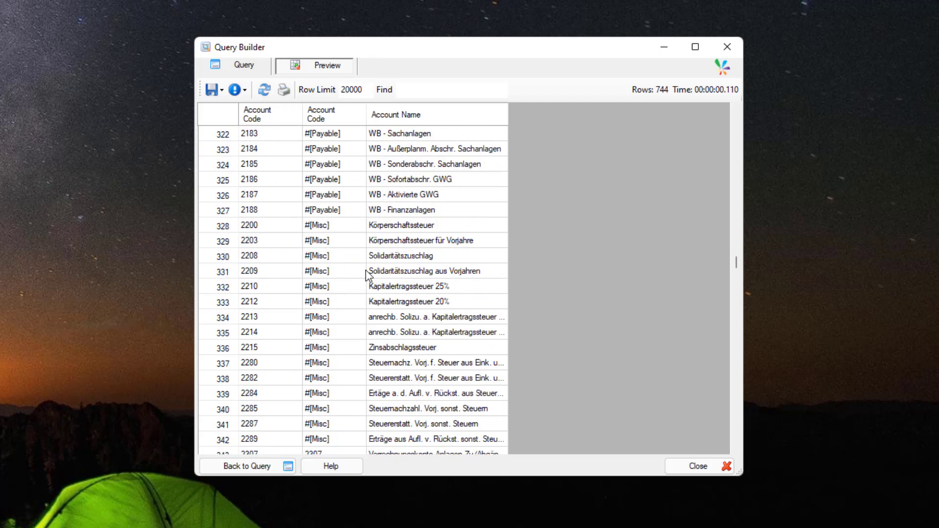
{"action": "left_click", "coordinate": [327, 230]}
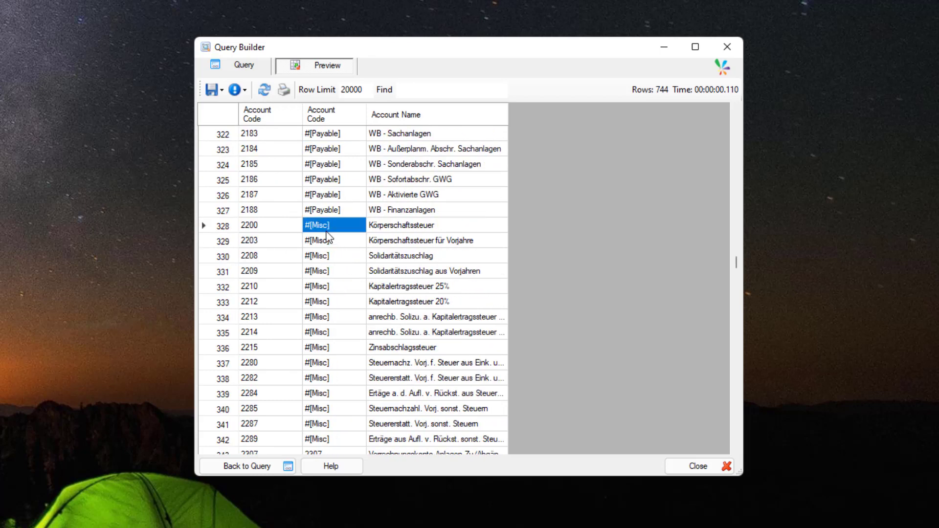
Rerun the preview and open the generated SQL statement to examine the filter mapping's case expression
{"action": "left_click", "coordinate": [255, 464]}
{"action": "left_click", "coordinate": [314, 66]}
{"action": "left_click", "coordinate": [237, 89]}
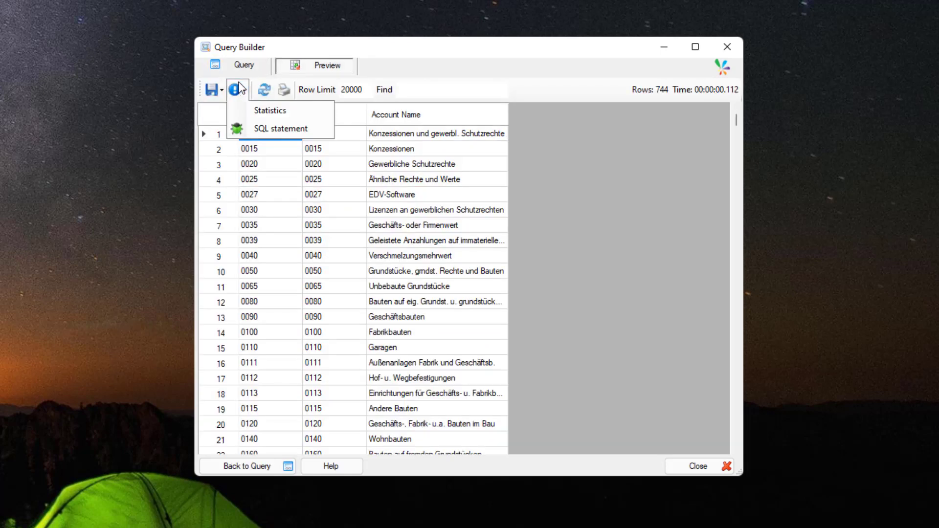
{"action": "left_click", "coordinate": [273, 123]}
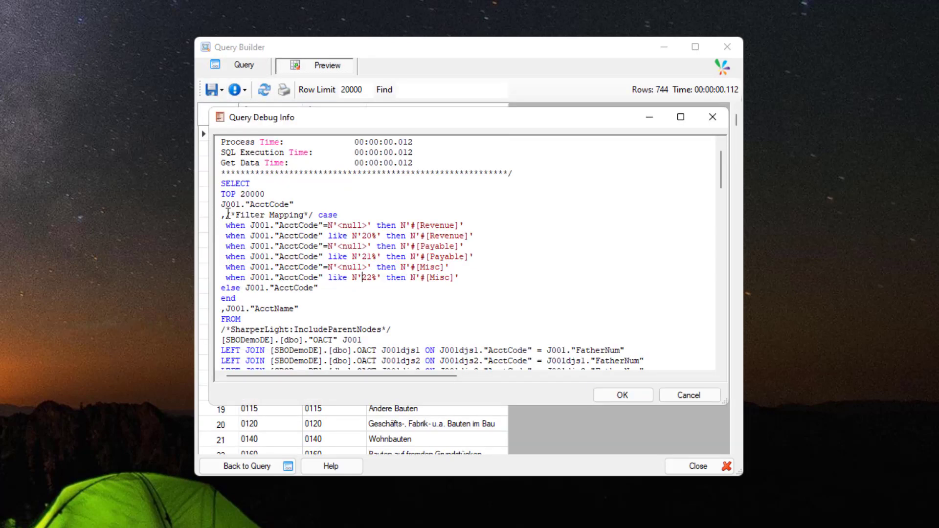